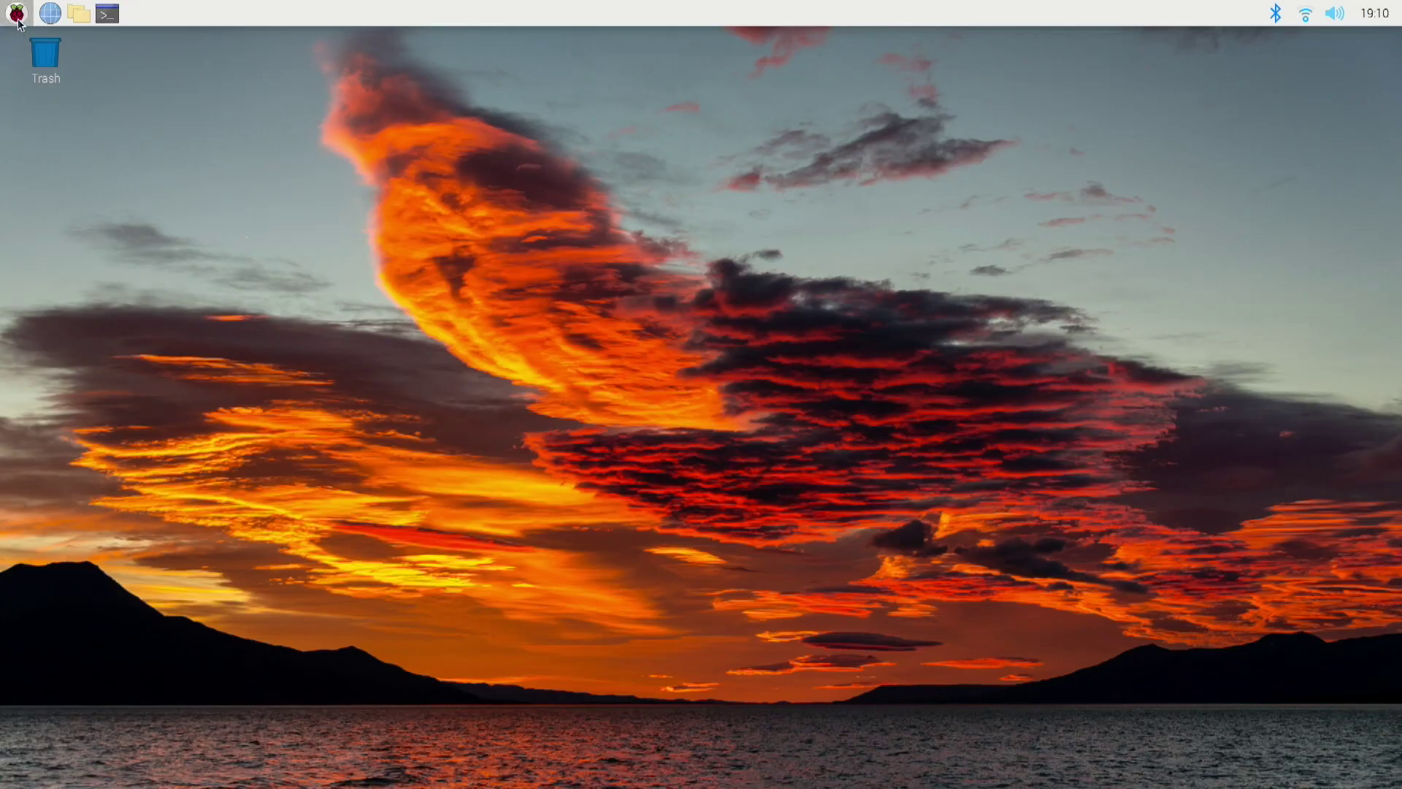
Step: Visit the DOWNLOADS page on twisteros.com in Chromium, then close the browser
{"action": "left_click", "coordinate": [17, 19]}
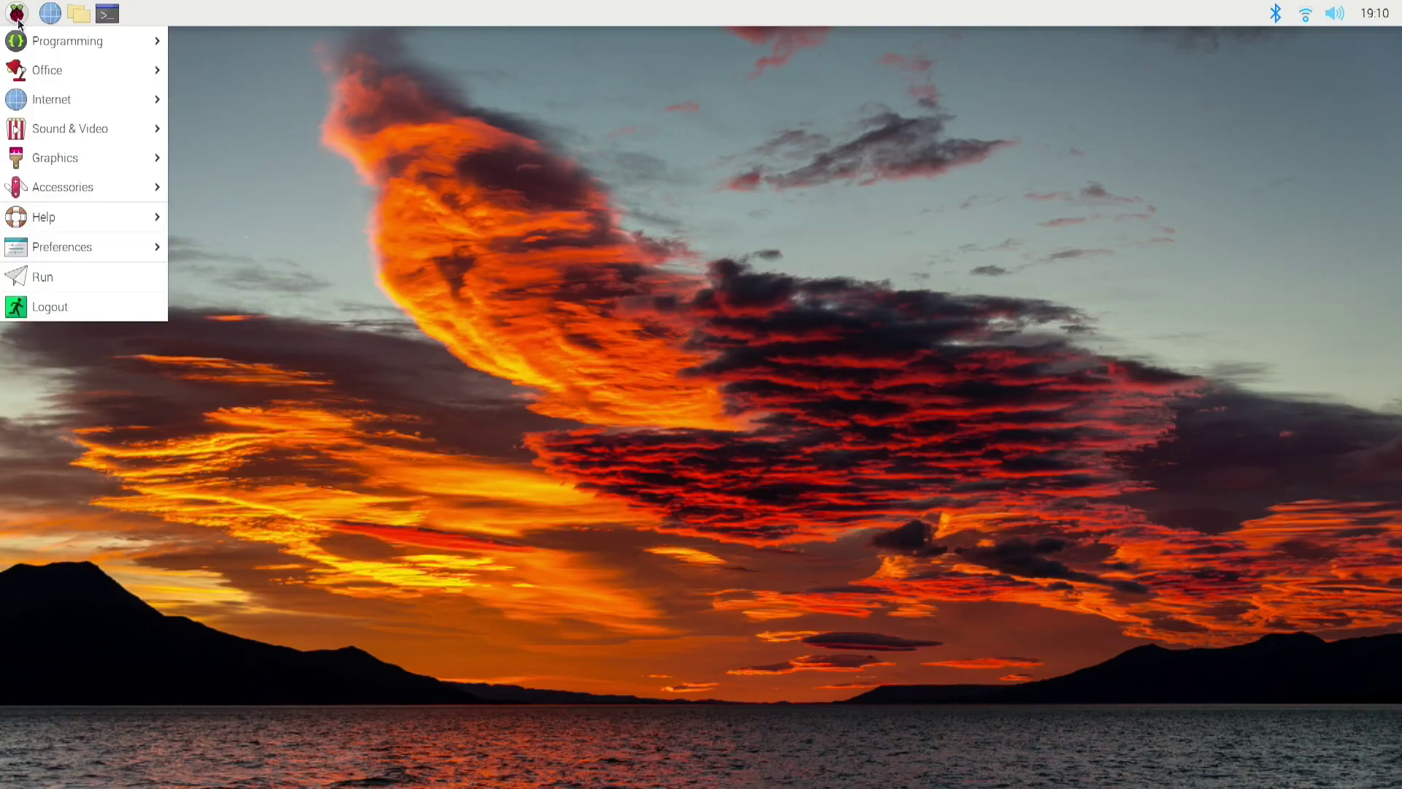
{"action": "mouse_move", "coordinate": [29, 101]}
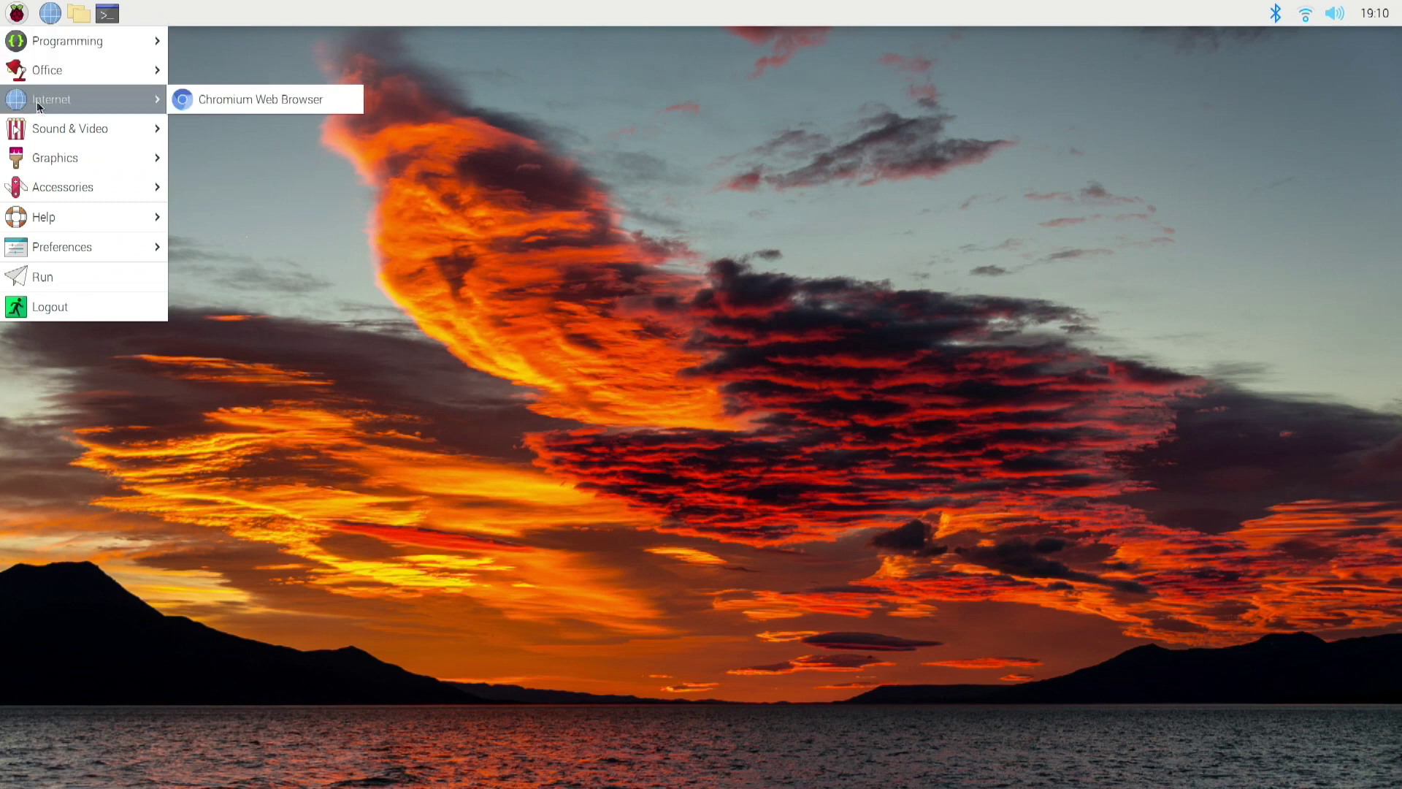
{"action": "left_click", "coordinate": [182, 101]}
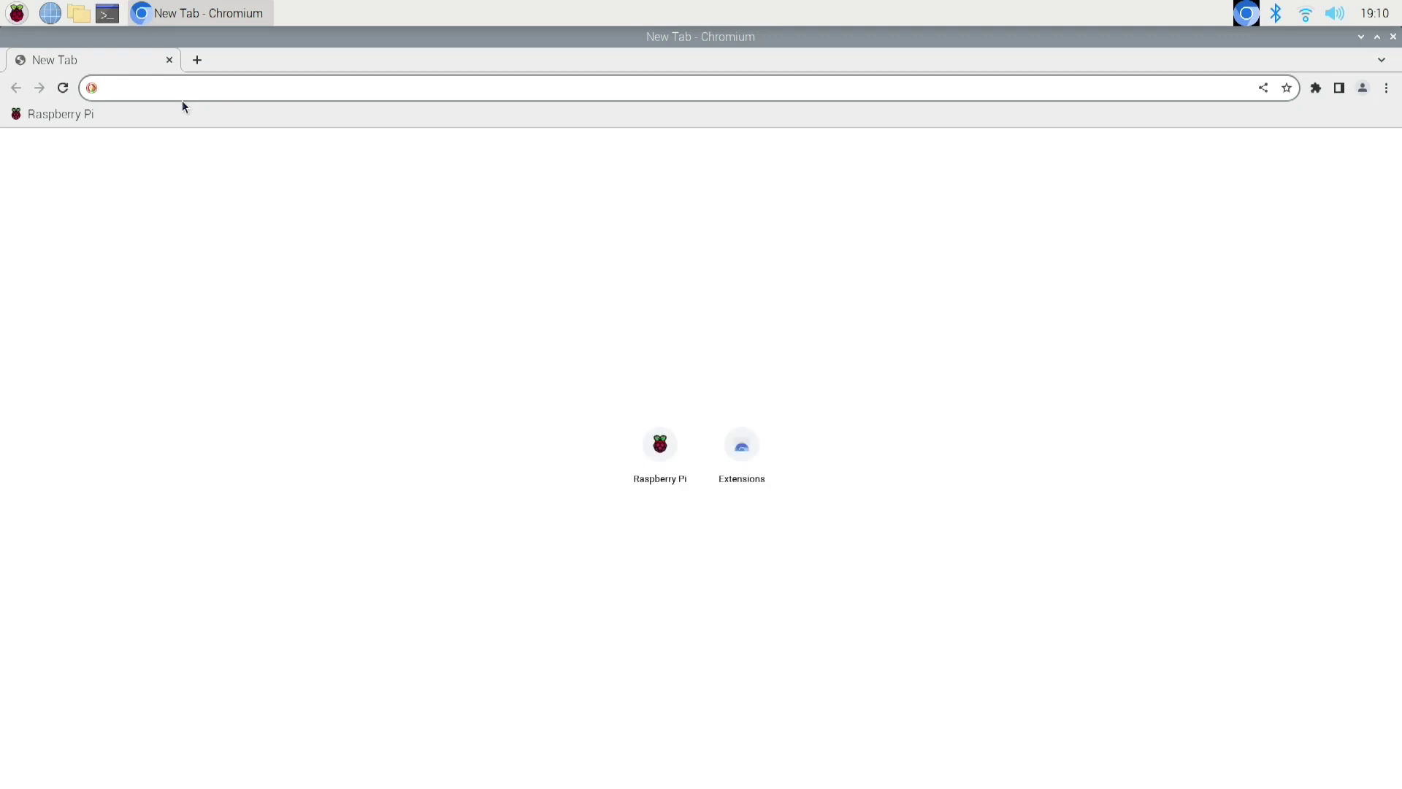
{"action": "type", "text": "twistero"}
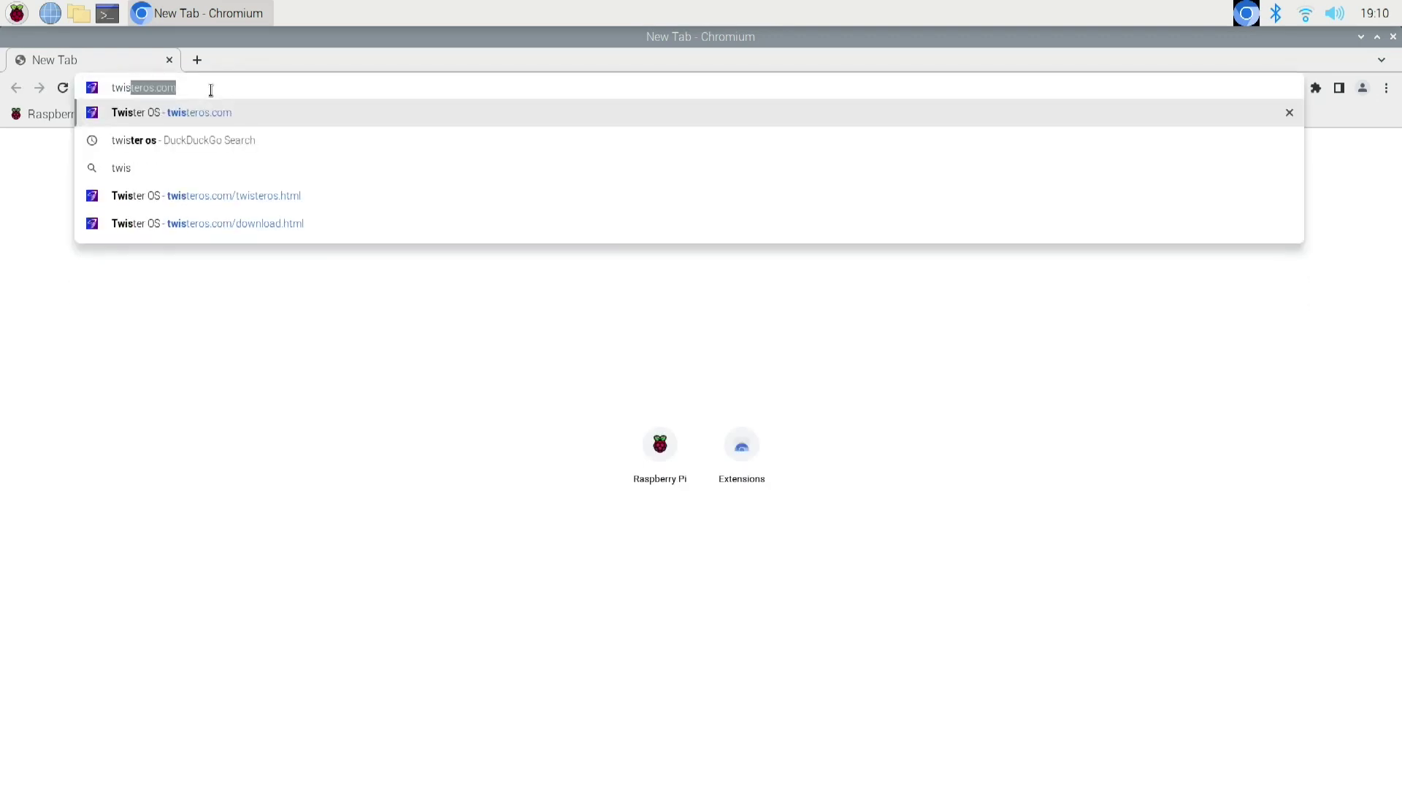
{"action": "type", "text": "s"}
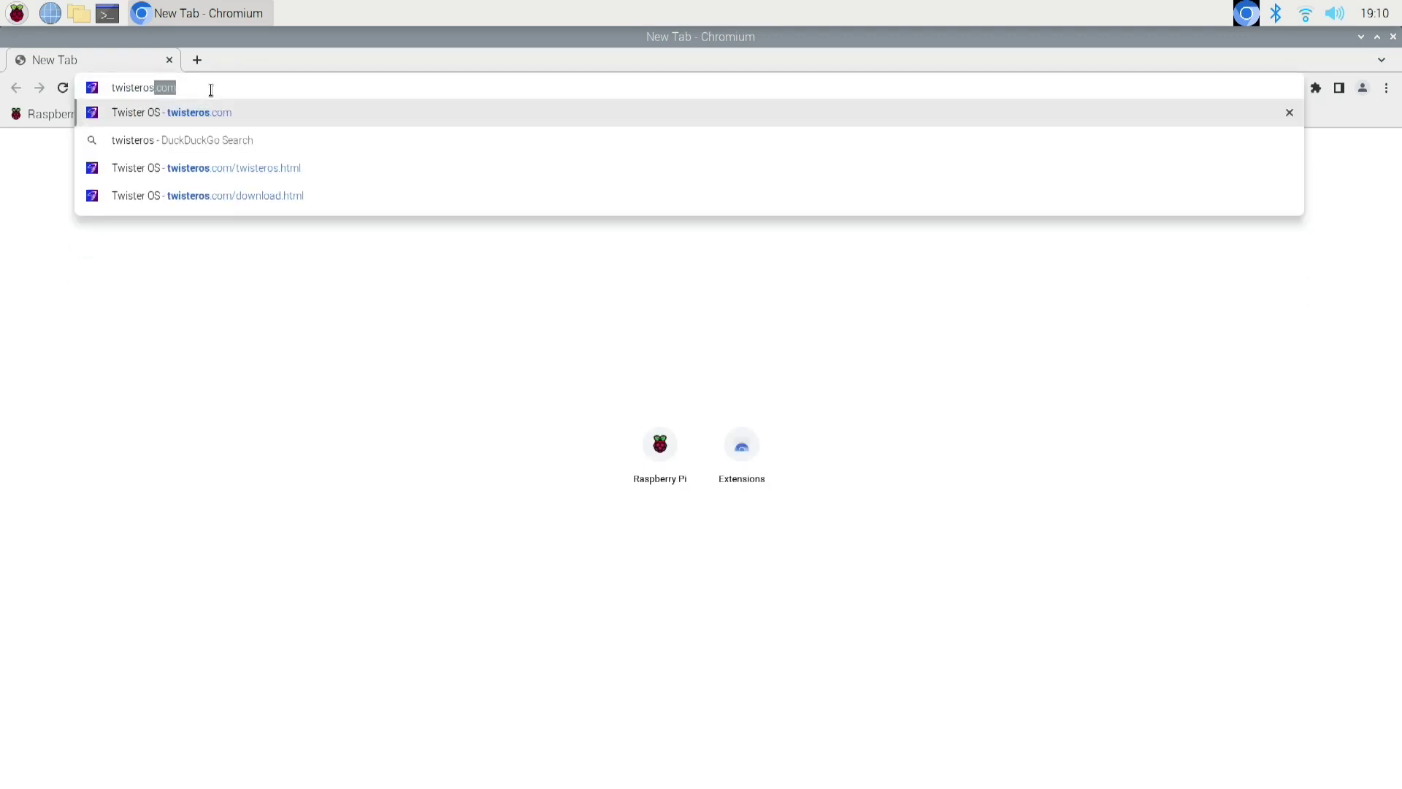
{"action": "key", "text": "Return"}
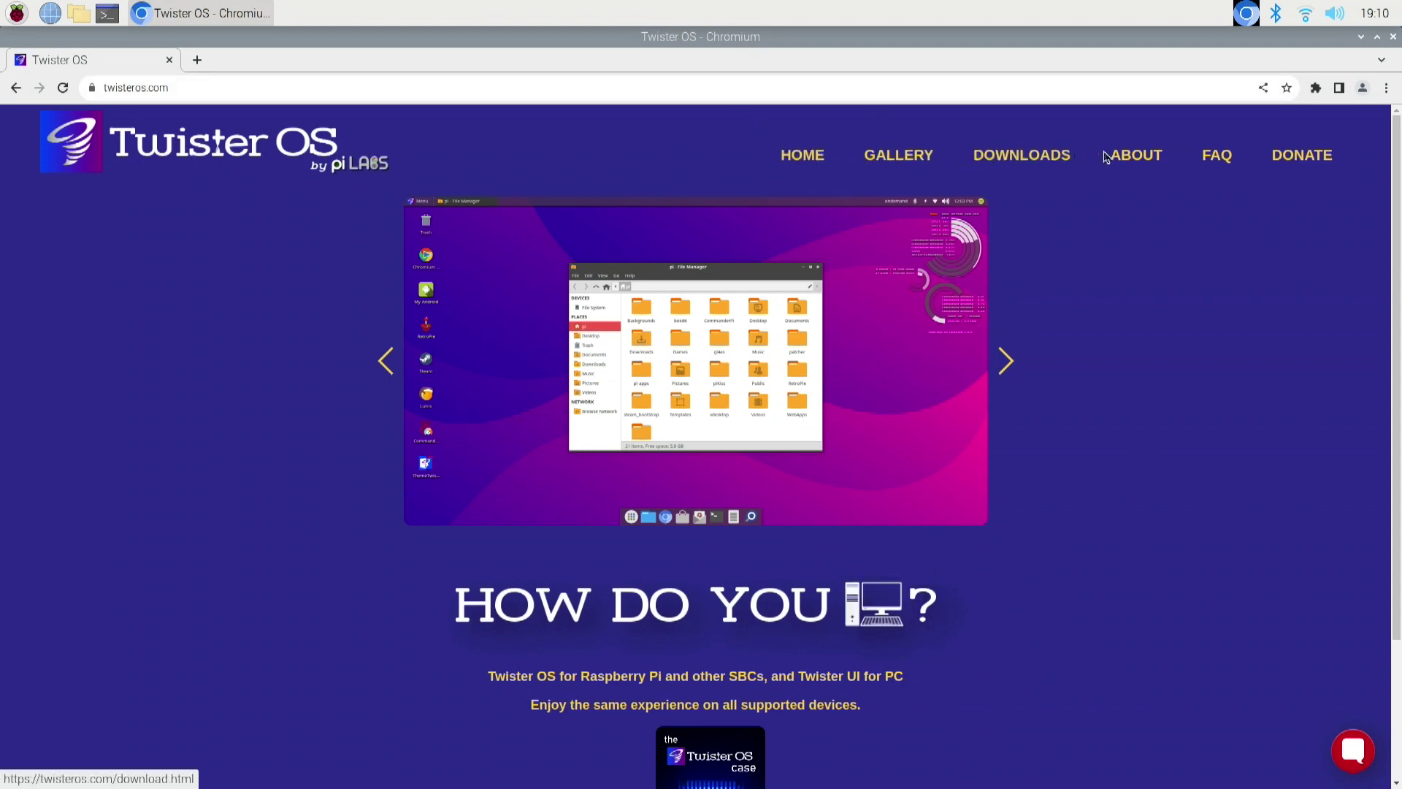
{"action": "left_click", "coordinate": [1033, 159]}
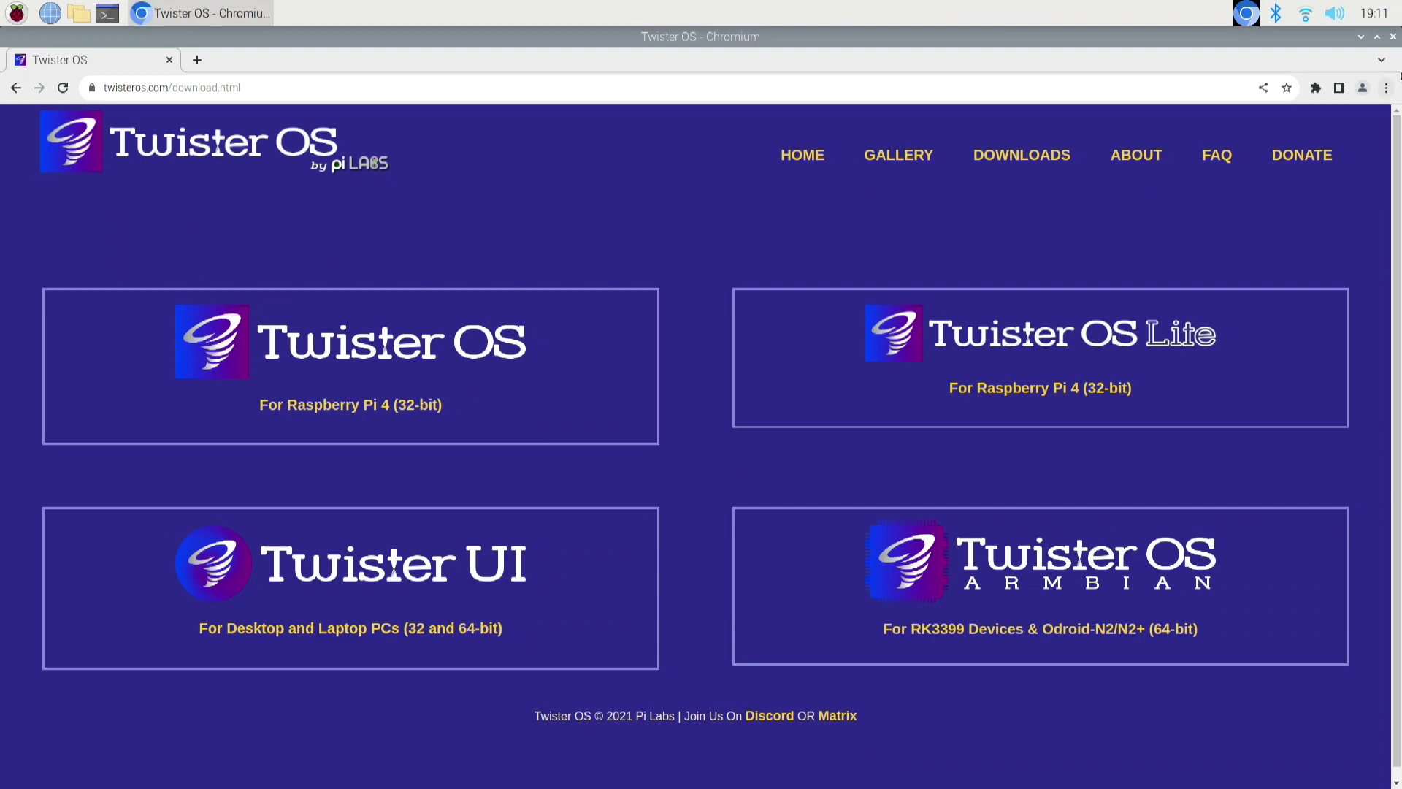
{"action": "left_click", "coordinate": [1393, 40]}
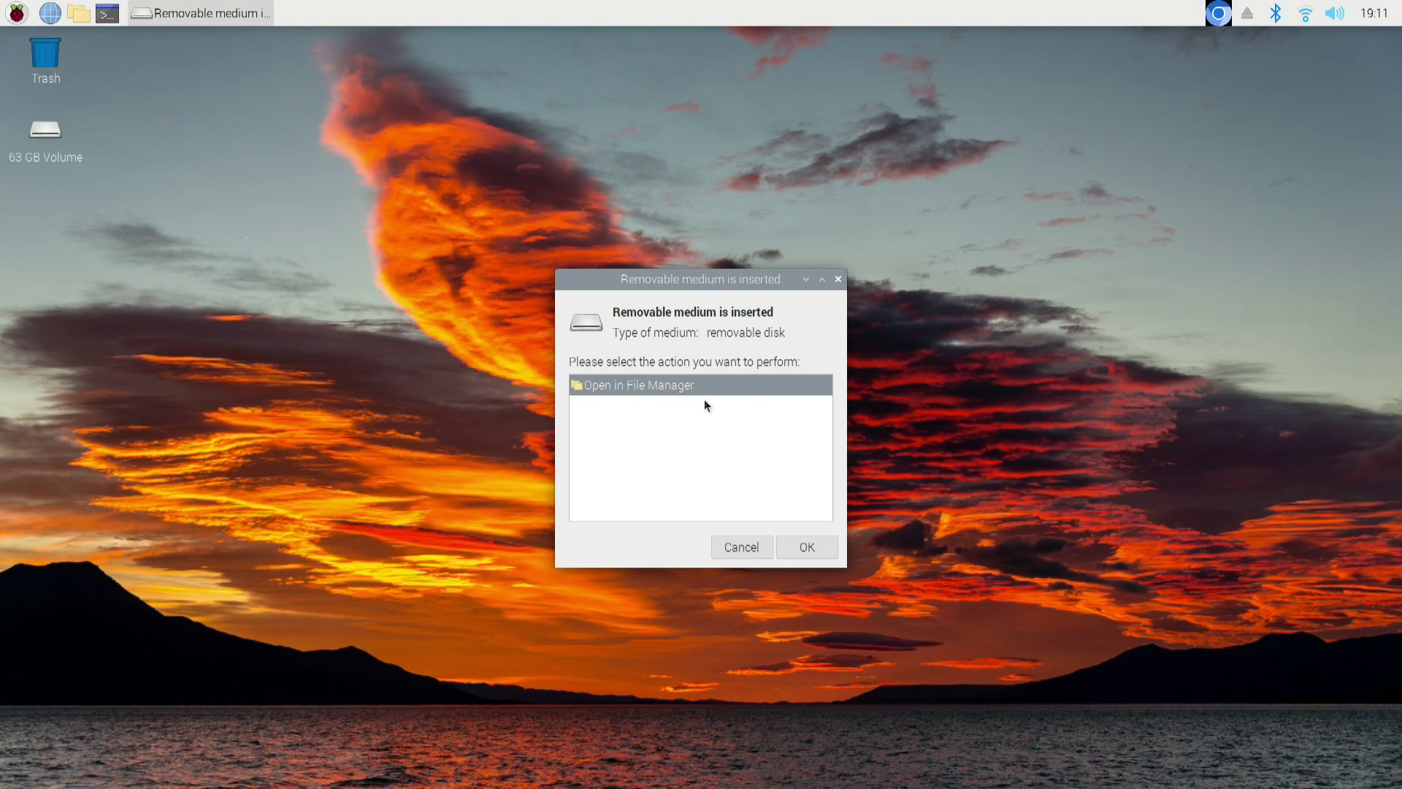
Step: Dismiss the removable-medium prompt and launch Raspberry Pi Imager
{"action": "left_click", "coordinate": [837, 280]}
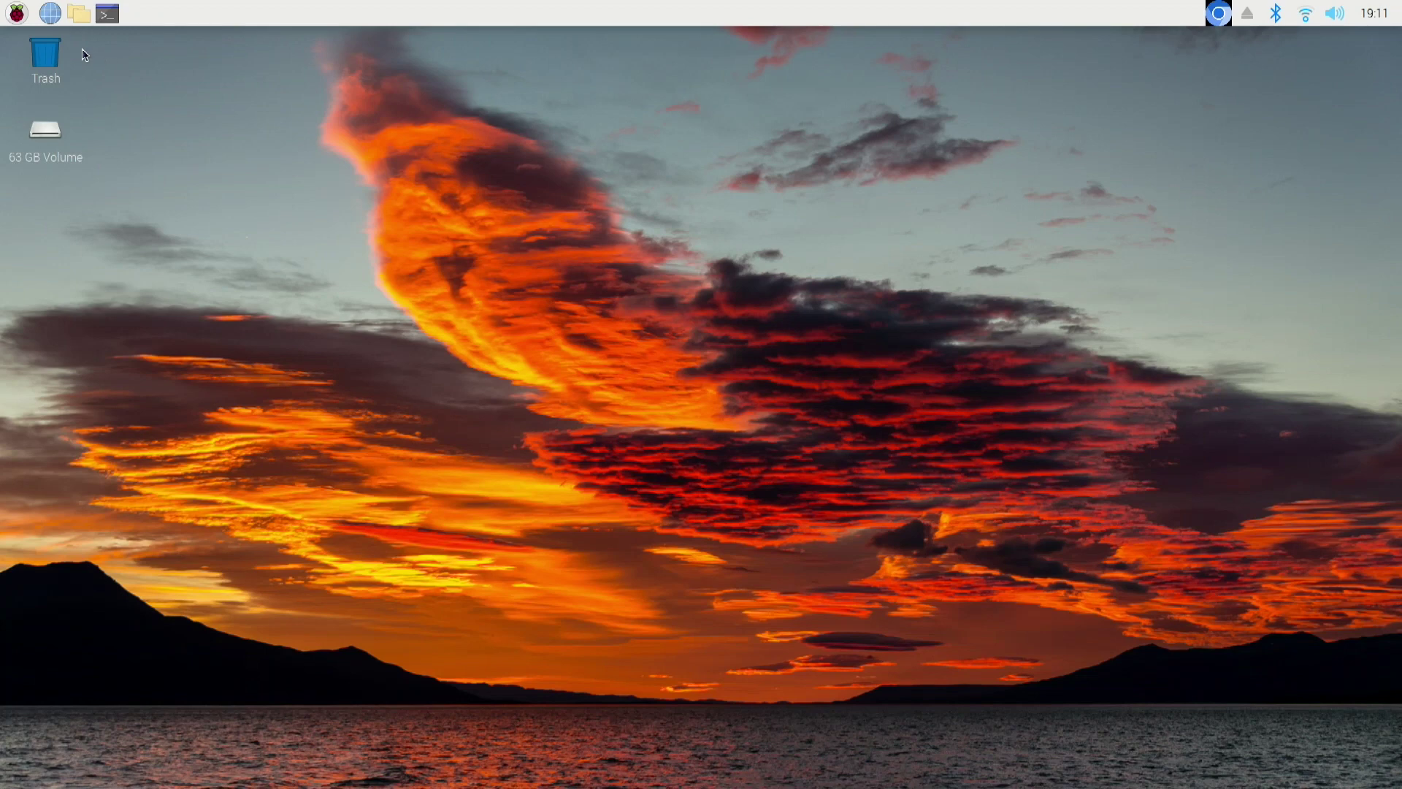
{"action": "left_click", "coordinate": [22, 22]}
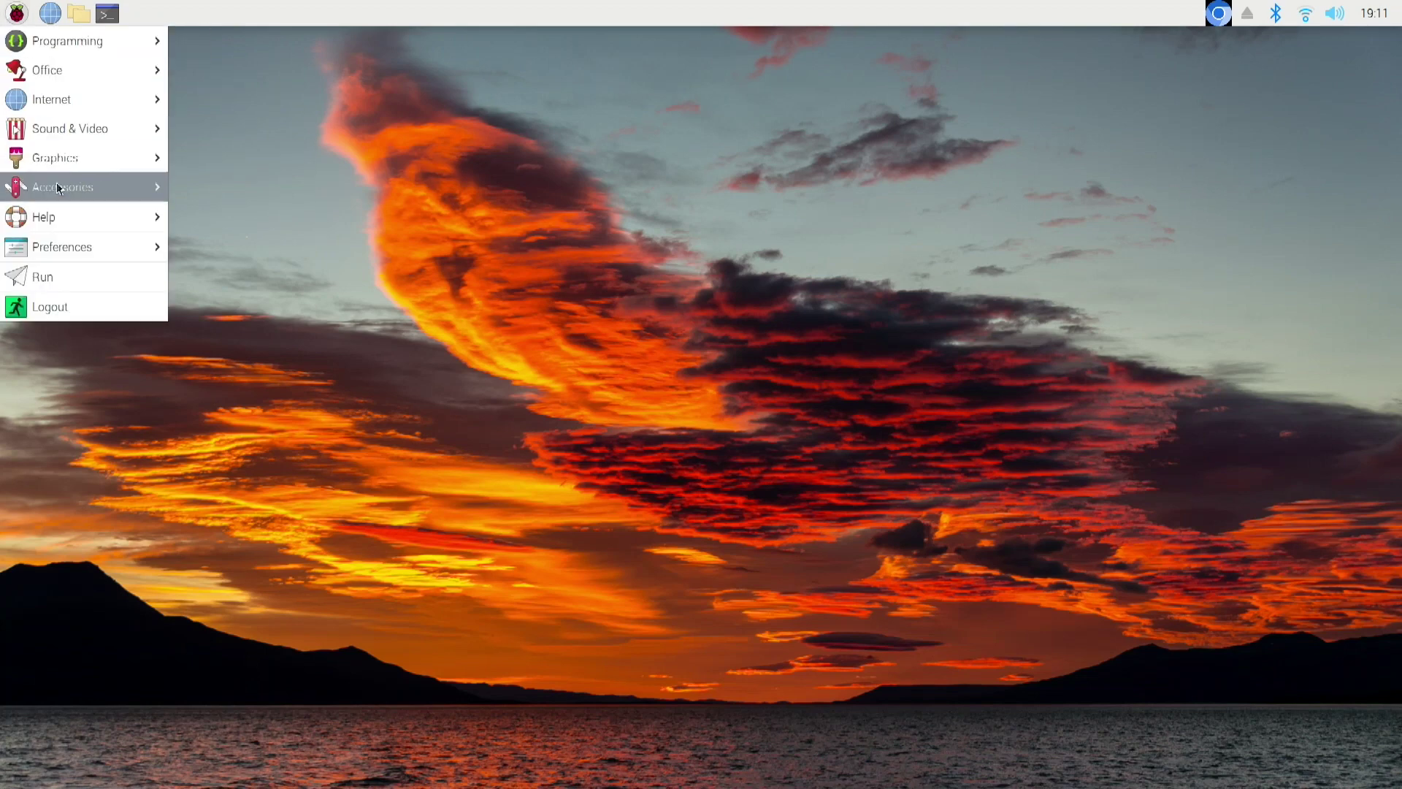
{"action": "mouse_move", "coordinate": [55, 190]}
{"action": "left_click", "coordinate": [221, 278]}
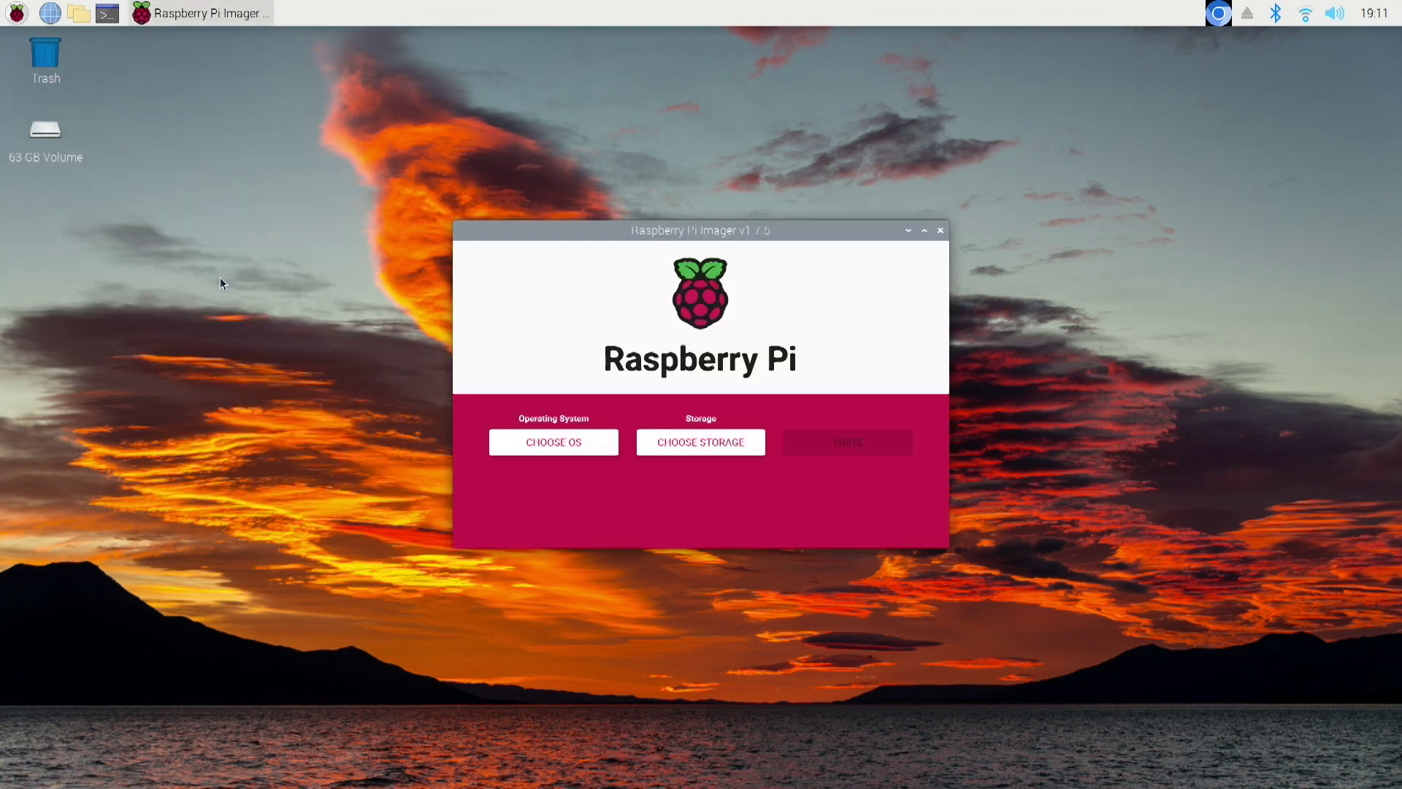
Step: Choose the custom image TwisterOSv2-1-2.img.xz as the operating system
{"action": "left_click", "coordinate": [542, 444]}
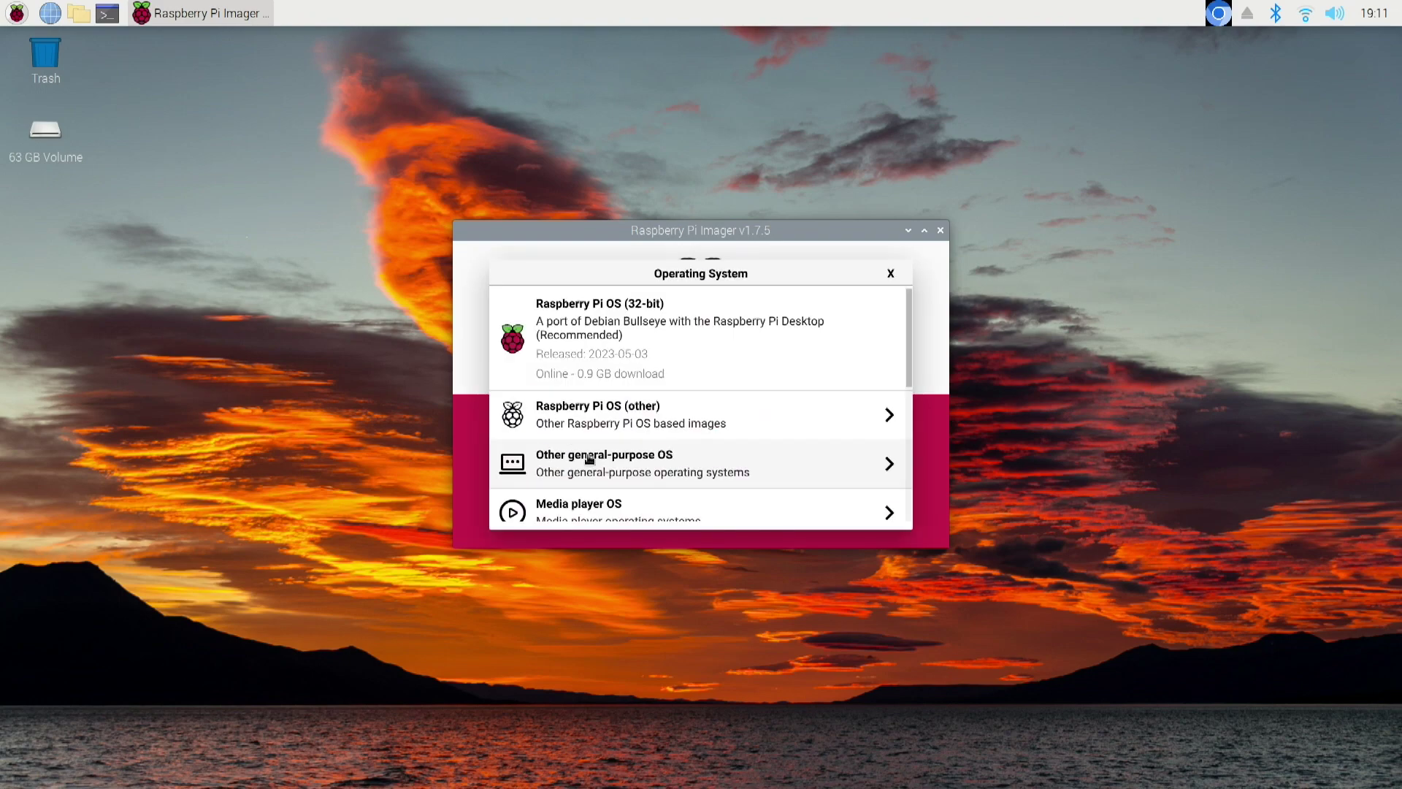
{"action": "scroll", "coordinate": [589, 459], "scroll_direction": "down", "scroll_amount": 5}
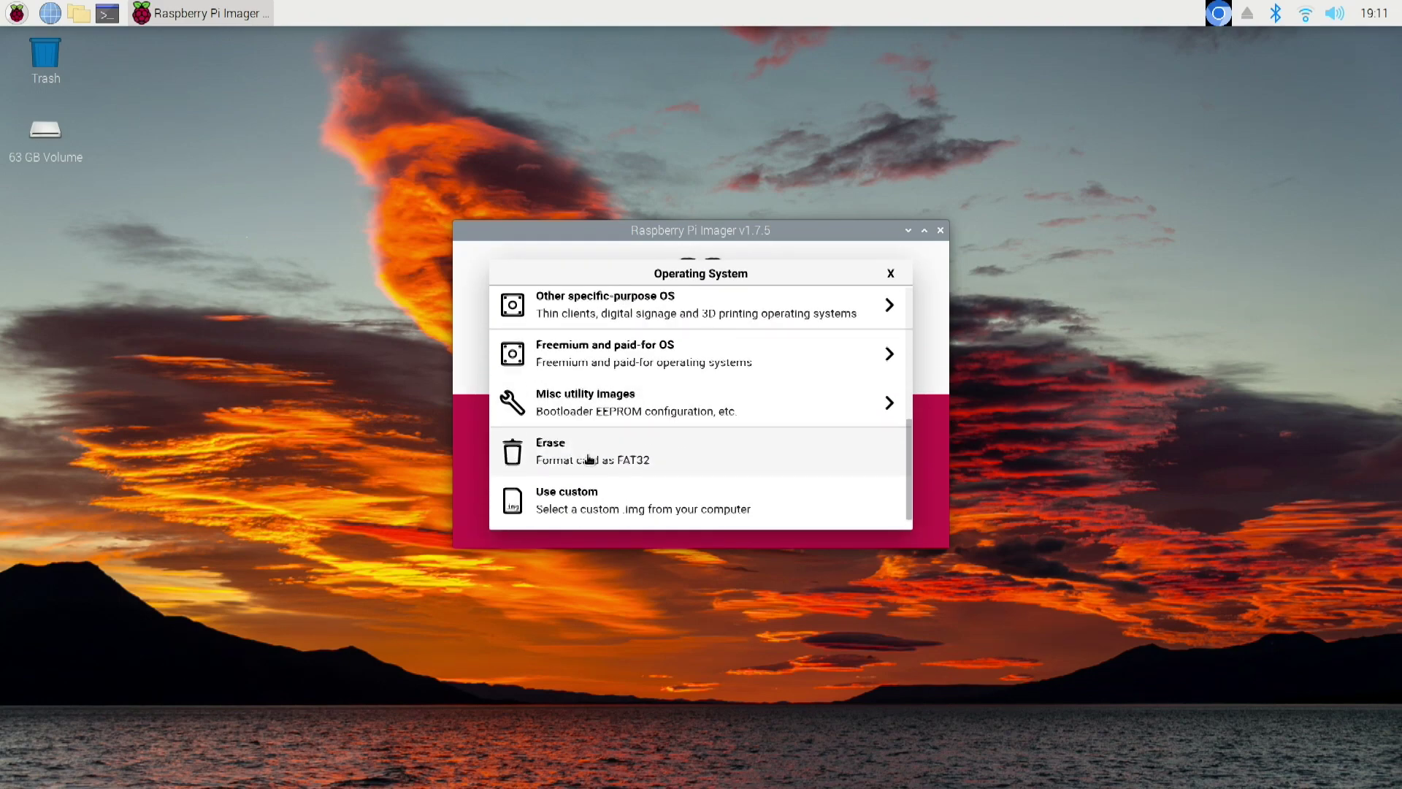
{"action": "left_click", "coordinate": [582, 502]}
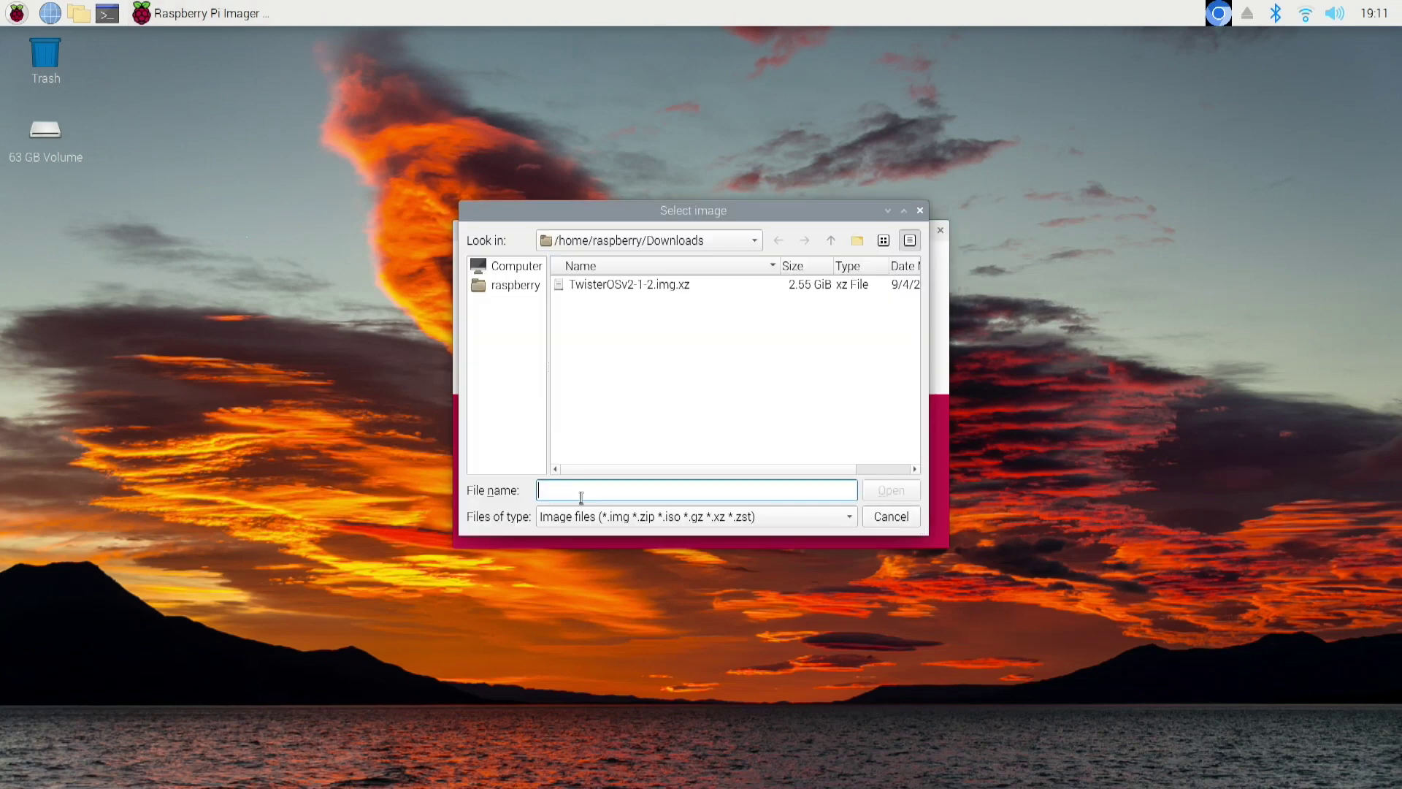
{"action": "left_click", "coordinate": [606, 285]}
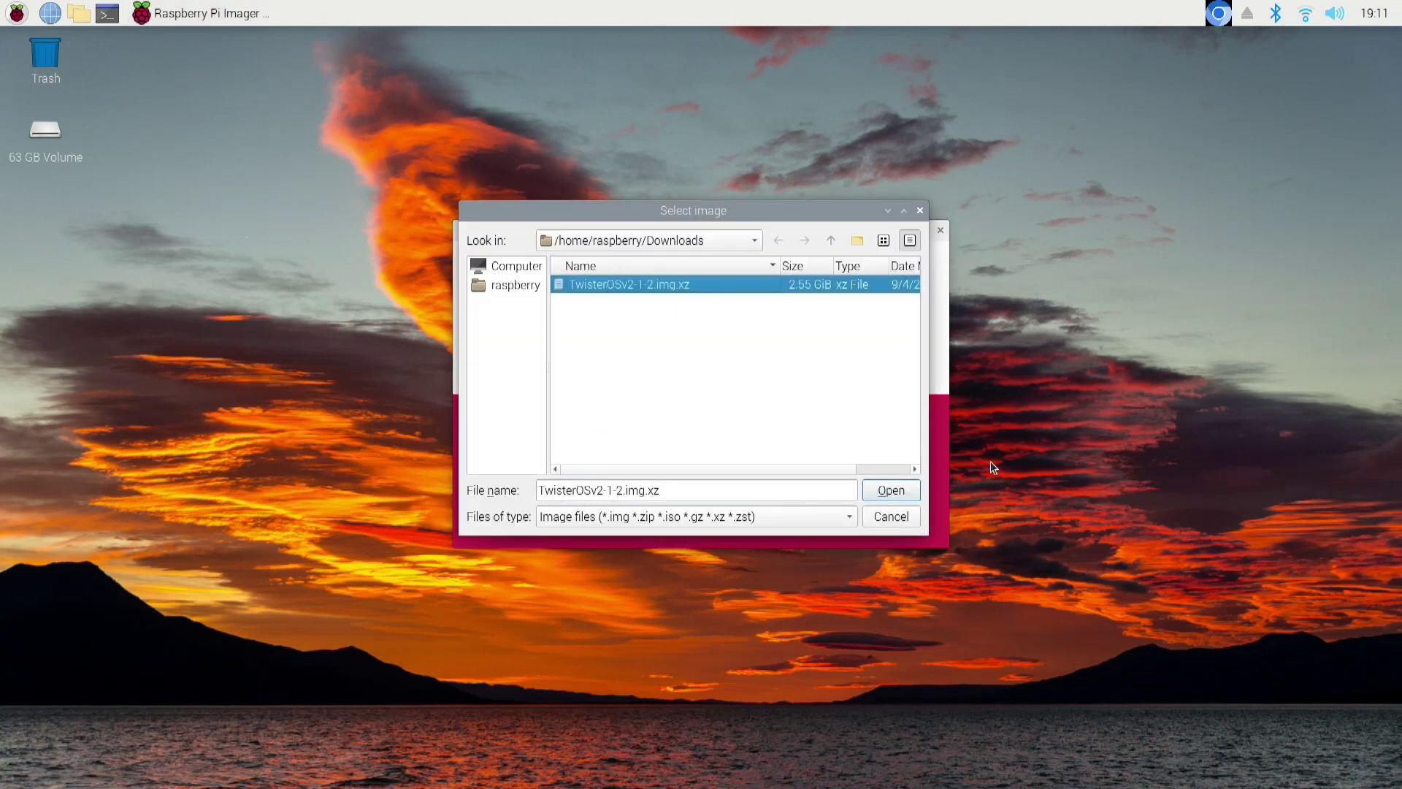
{"action": "left_click", "coordinate": [903, 490]}
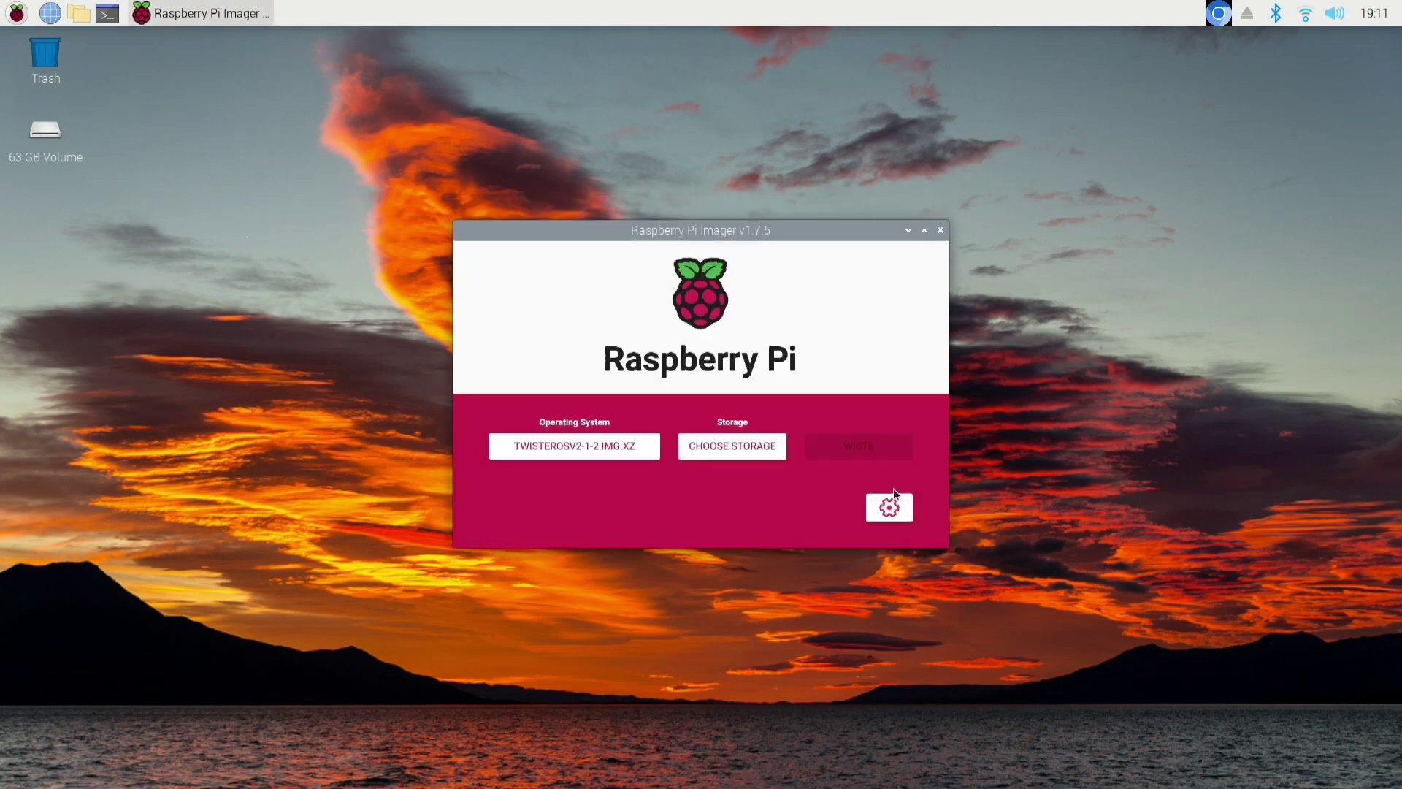
Step: Select the 63.3 GB MassStorageClass card as storage and start the write
{"action": "left_click", "coordinate": [739, 452]}
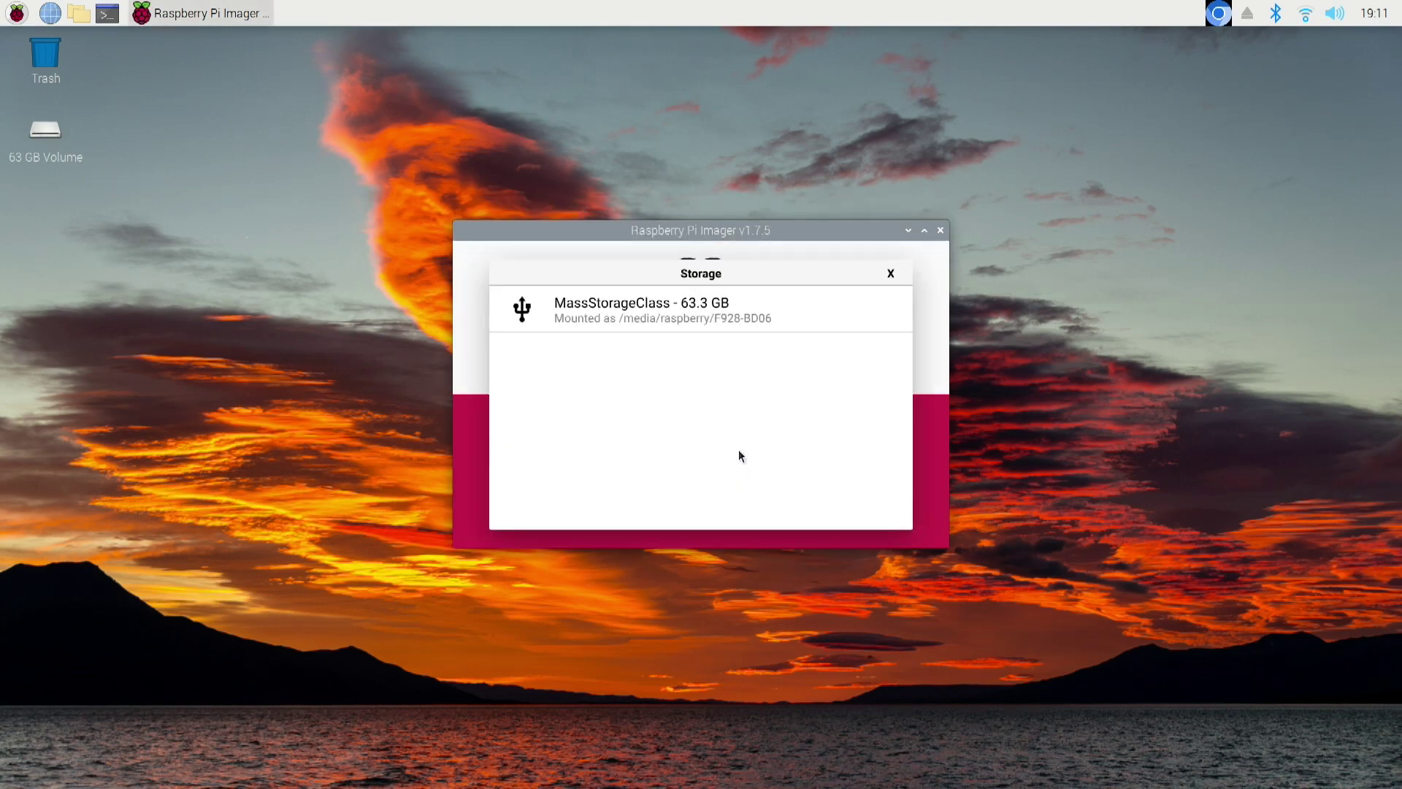
{"action": "left_click", "coordinate": [694, 323]}
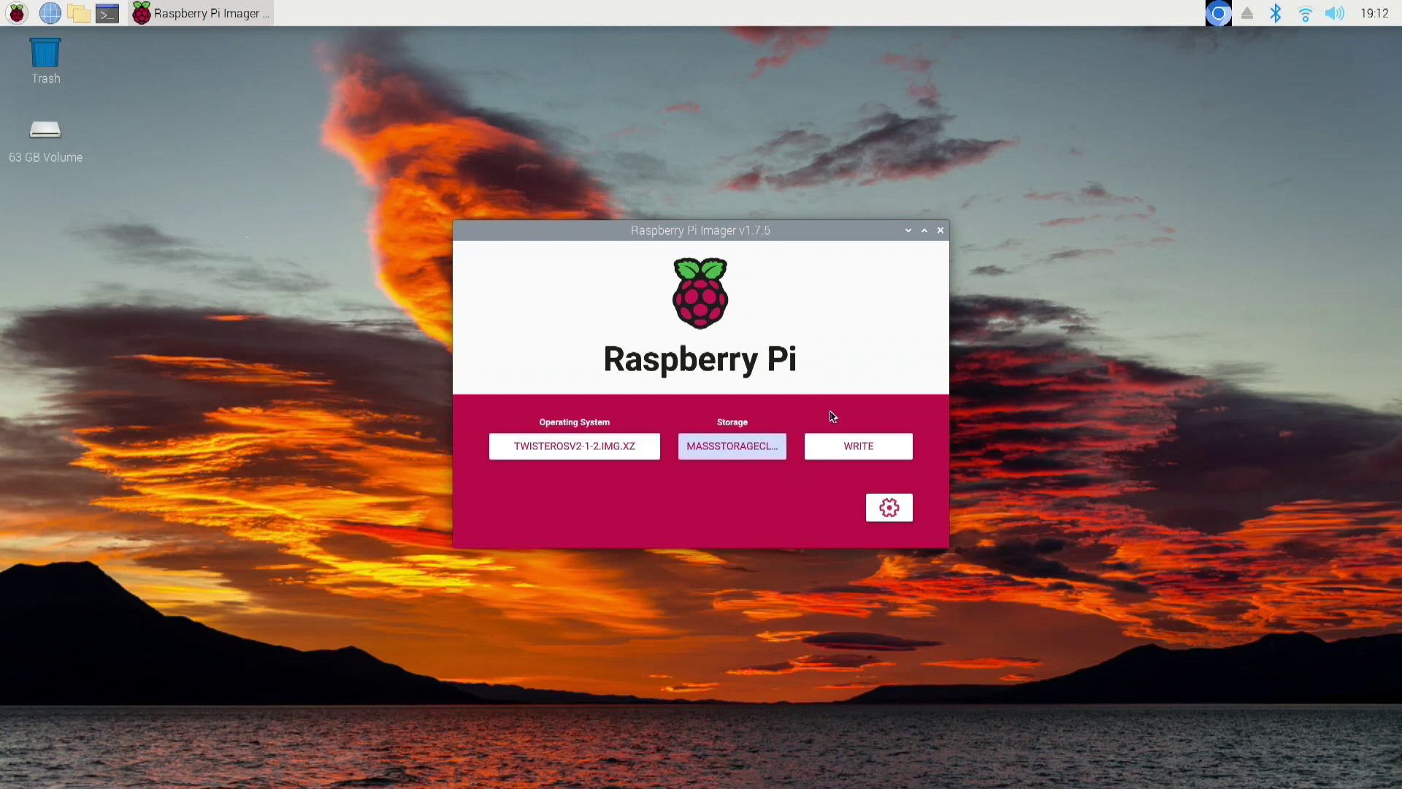
{"action": "left_click", "coordinate": [845, 451]}
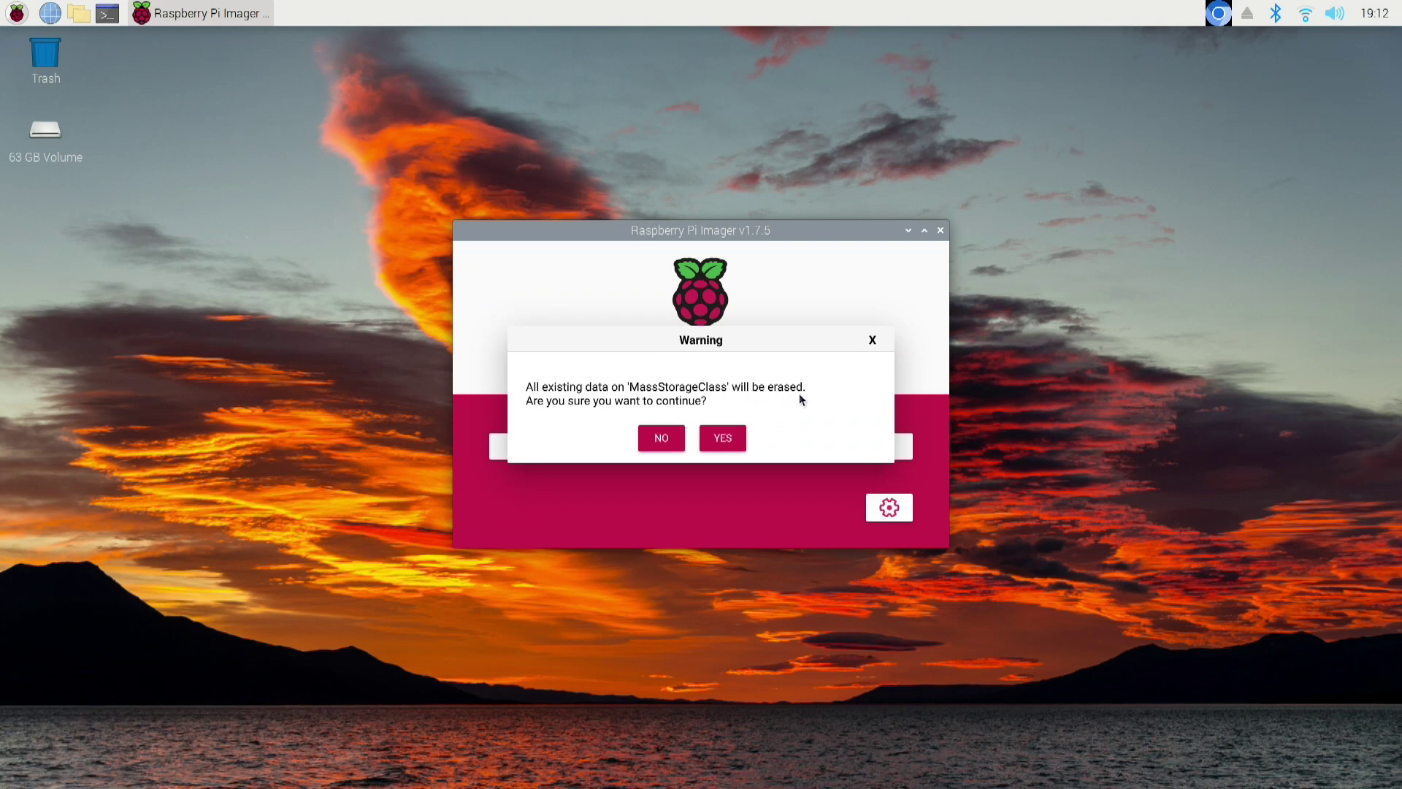
Step: Confirm erasing the card, let the TwisterOSv2-1-2.img.xz write finish, then close Imager
{"action": "left_click", "coordinate": [723, 439]}
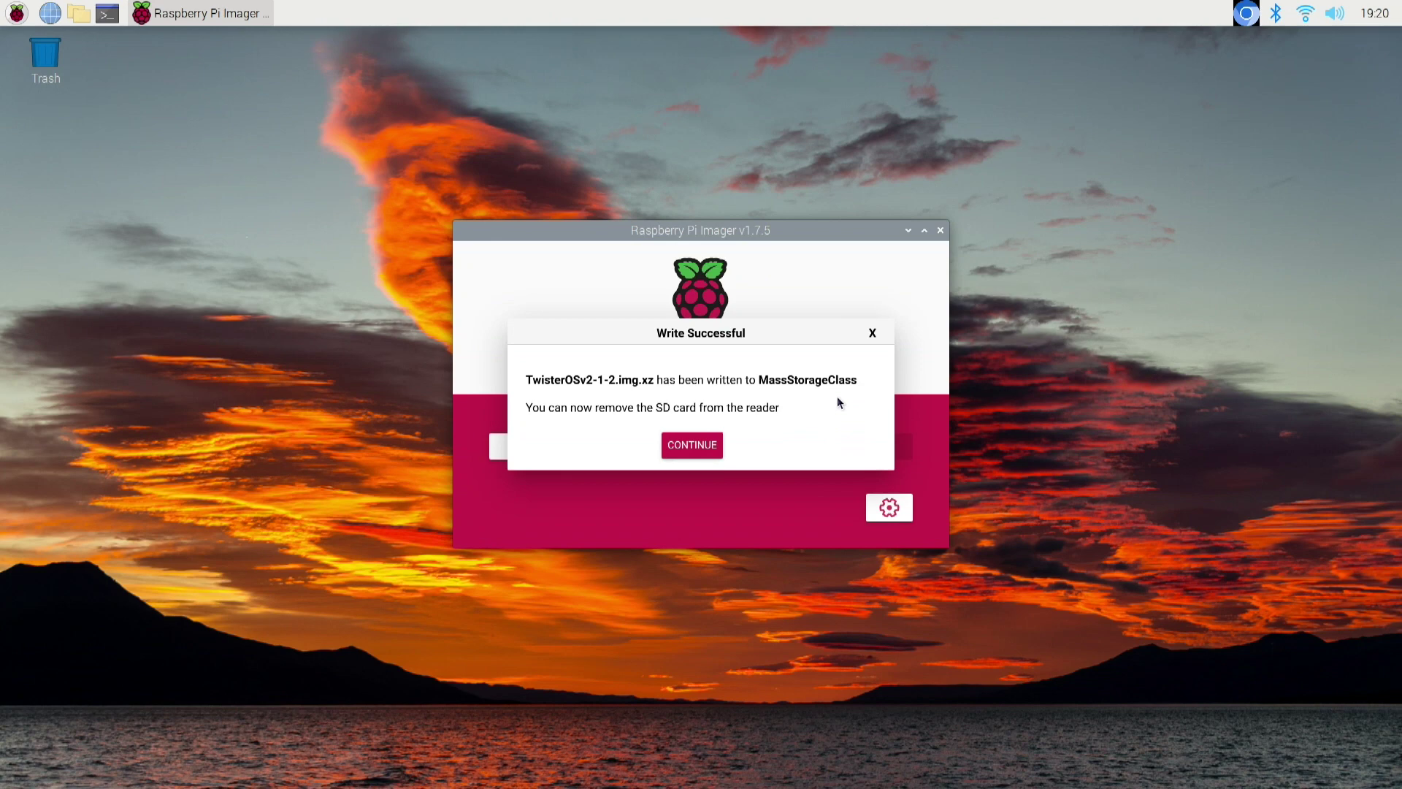
{"action": "left_click", "coordinate": [691, 446]}
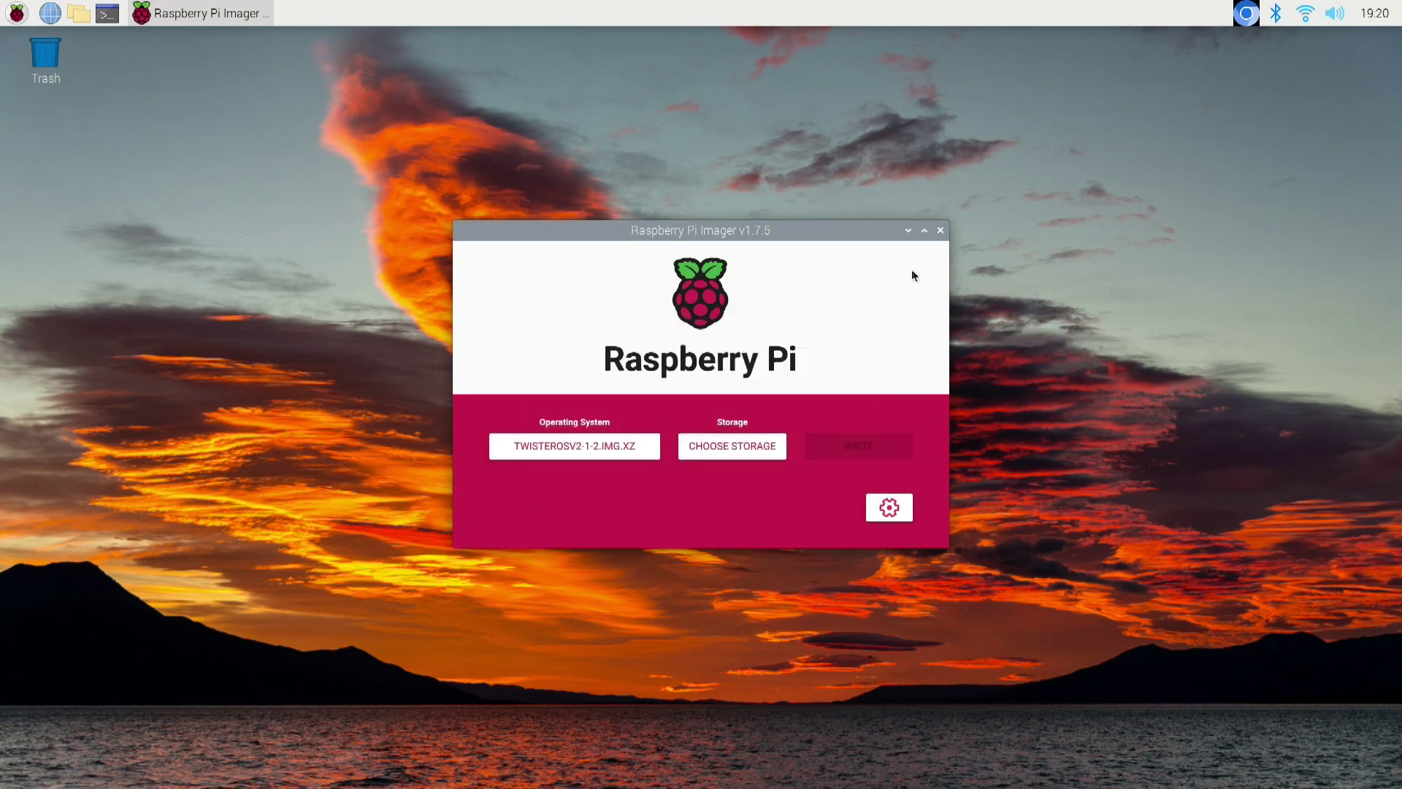
{"action": "left_click", "coordinate": [940, 231]}
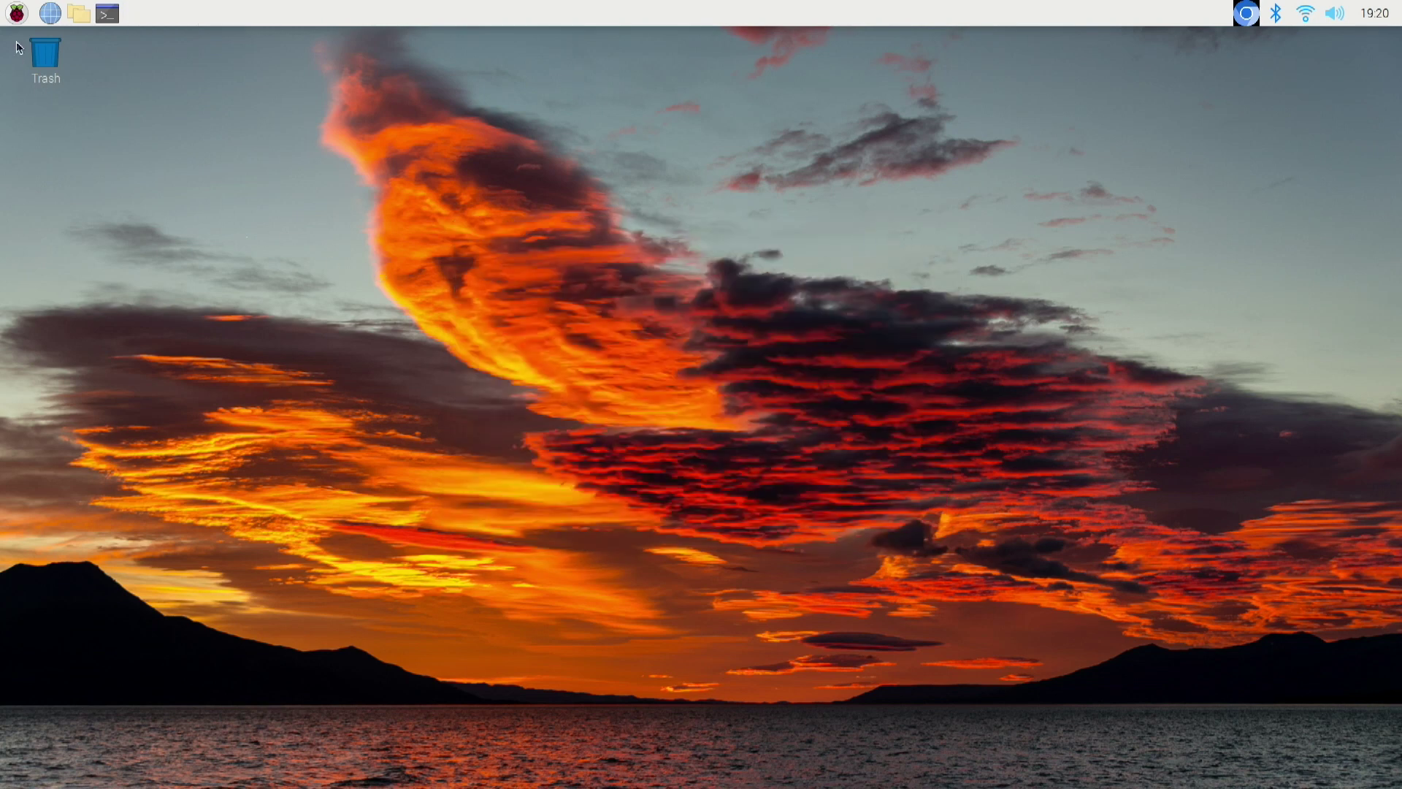
Step: Log out of the Raspberry Pi OS session so the Pi boots Twister OS
{"action": "left_click", "coordinate": [18, 15]}
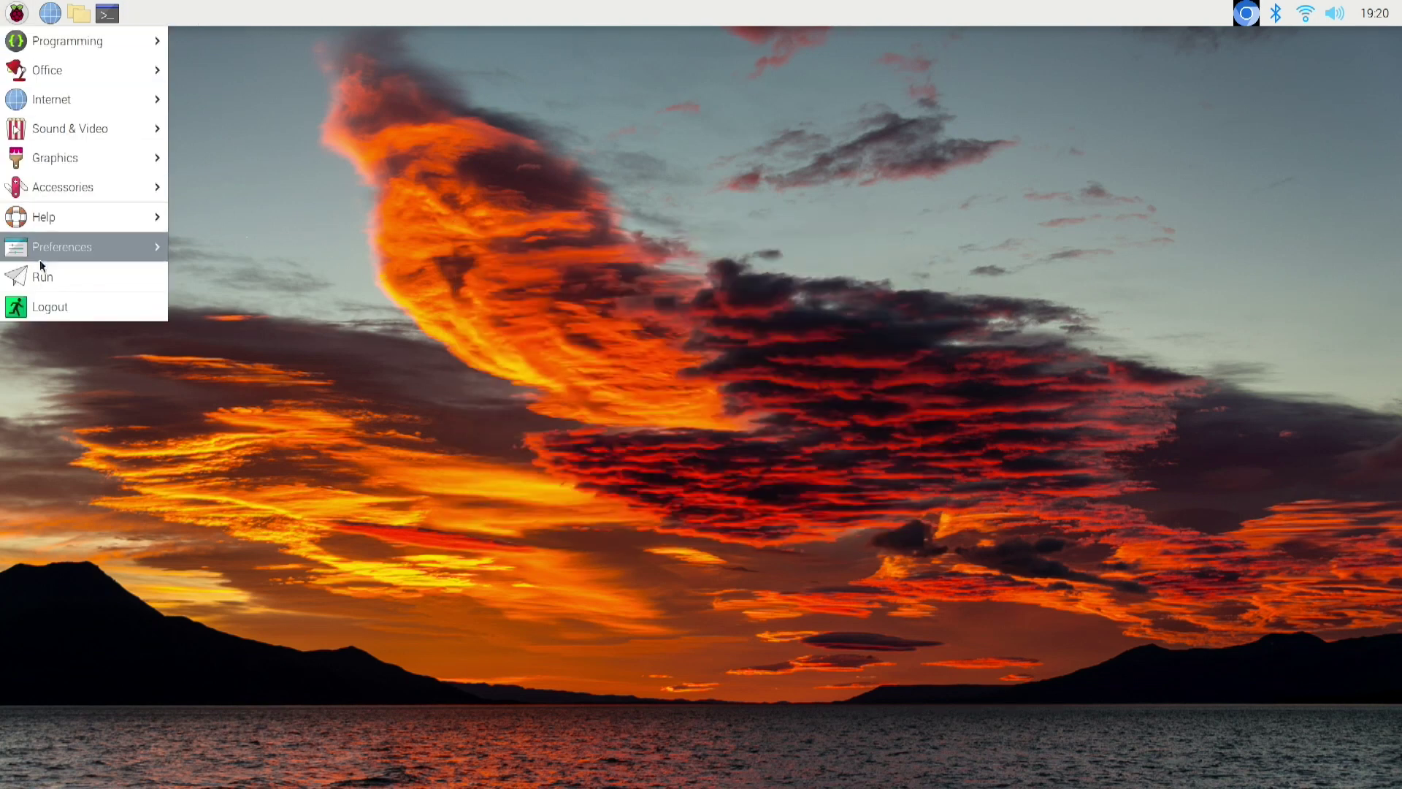
{"action": "left_click", "coordinate": [37, 308]}
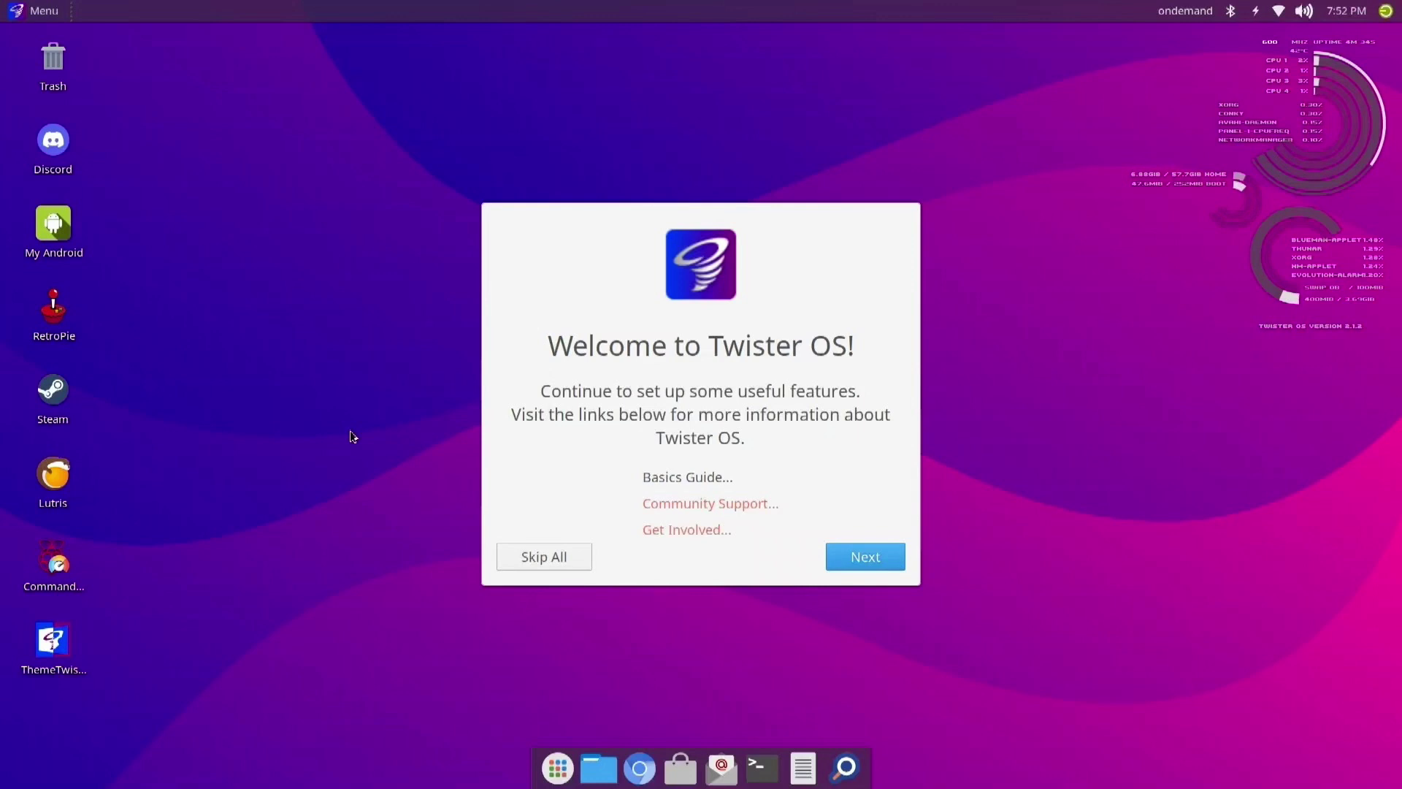
Step: Review the Display, Interfaces, Performance and Localisation tabs of Raspberry Pi Configuration, then close it
{"action": "left_click", "coordinate": [870, 558]}
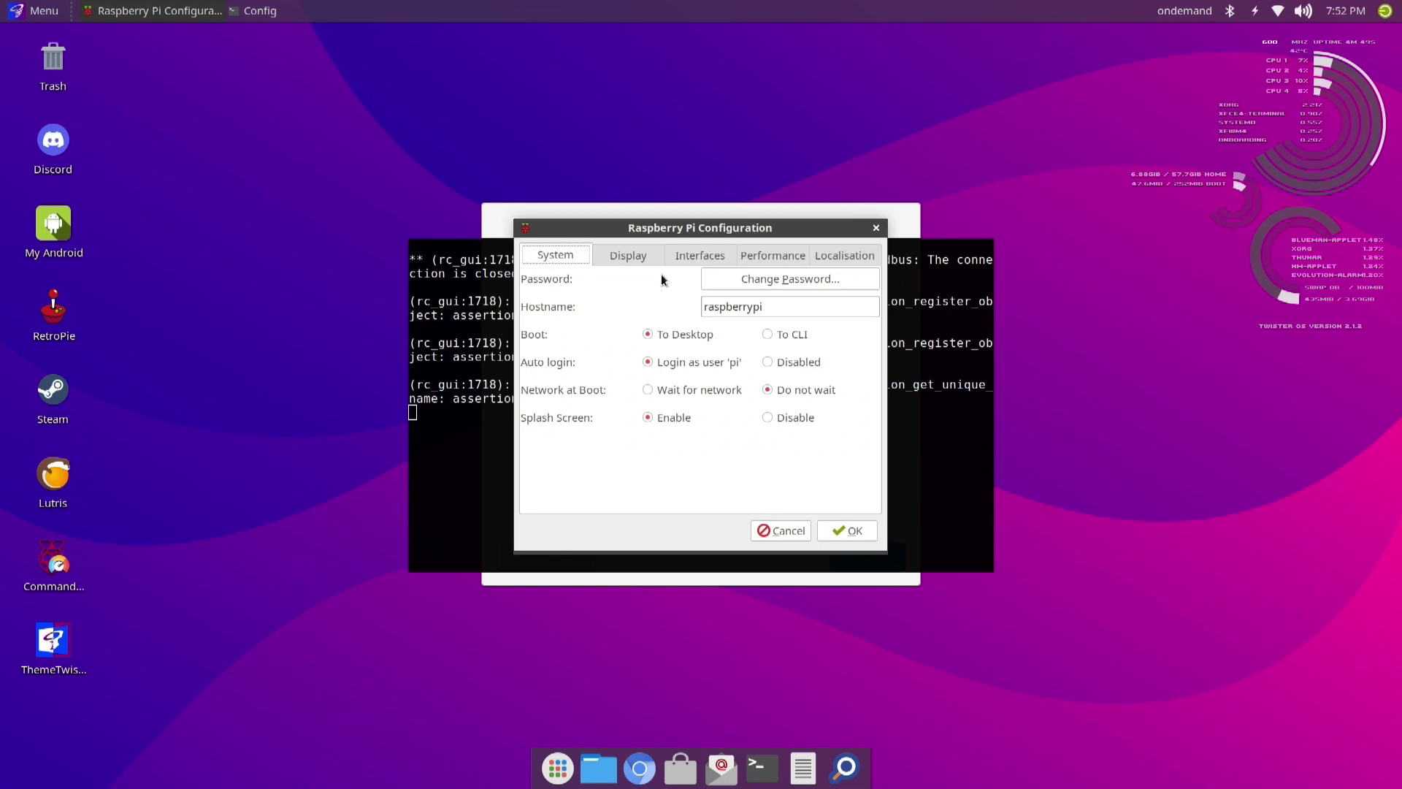
{"action": "left_click", "coordinate": [638, 262]}
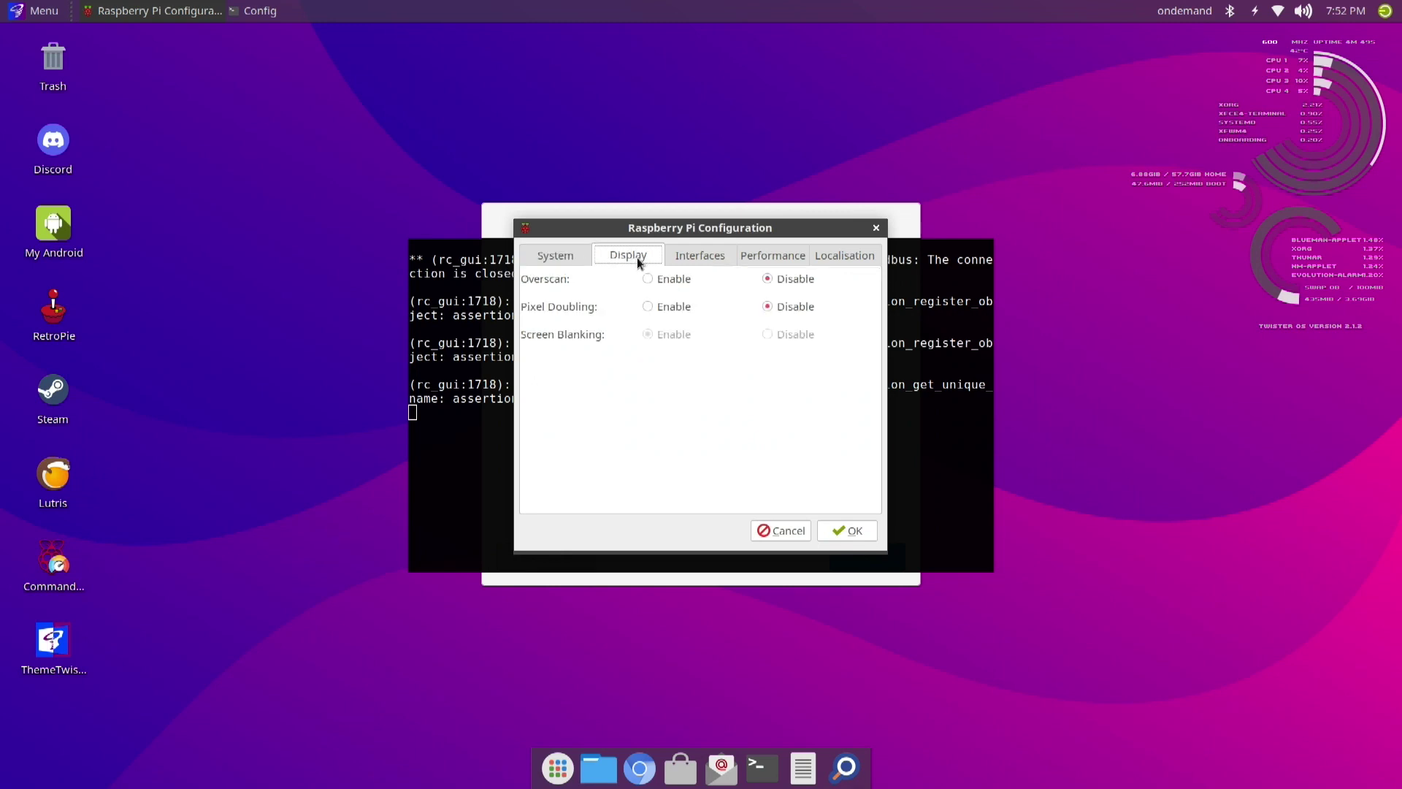
{"action": "left_click", "coordinate": [687, 257]}
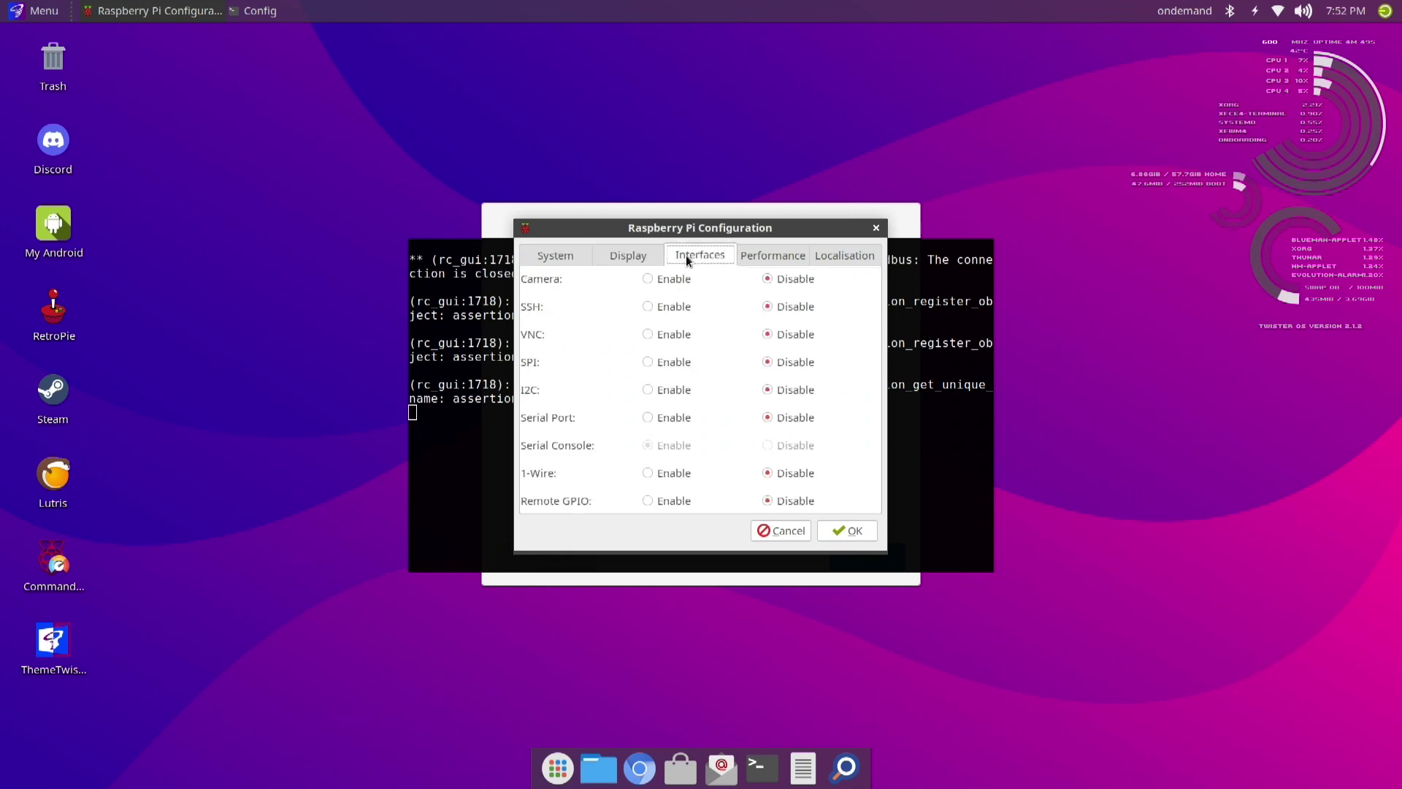
{"action": "left_click", "coordinate": [756, 255]}
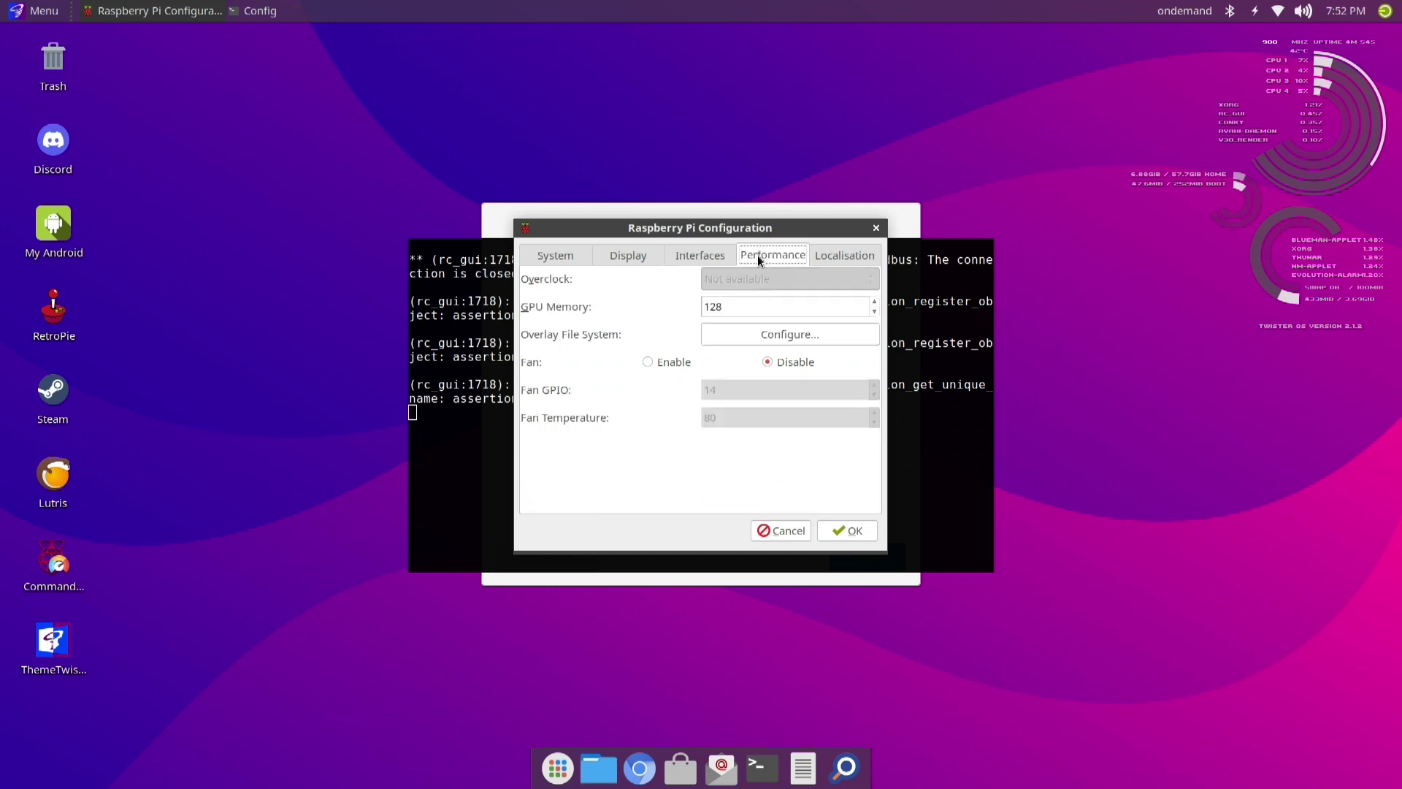
{"action": "left_click", "coordinate": [825, 255]}
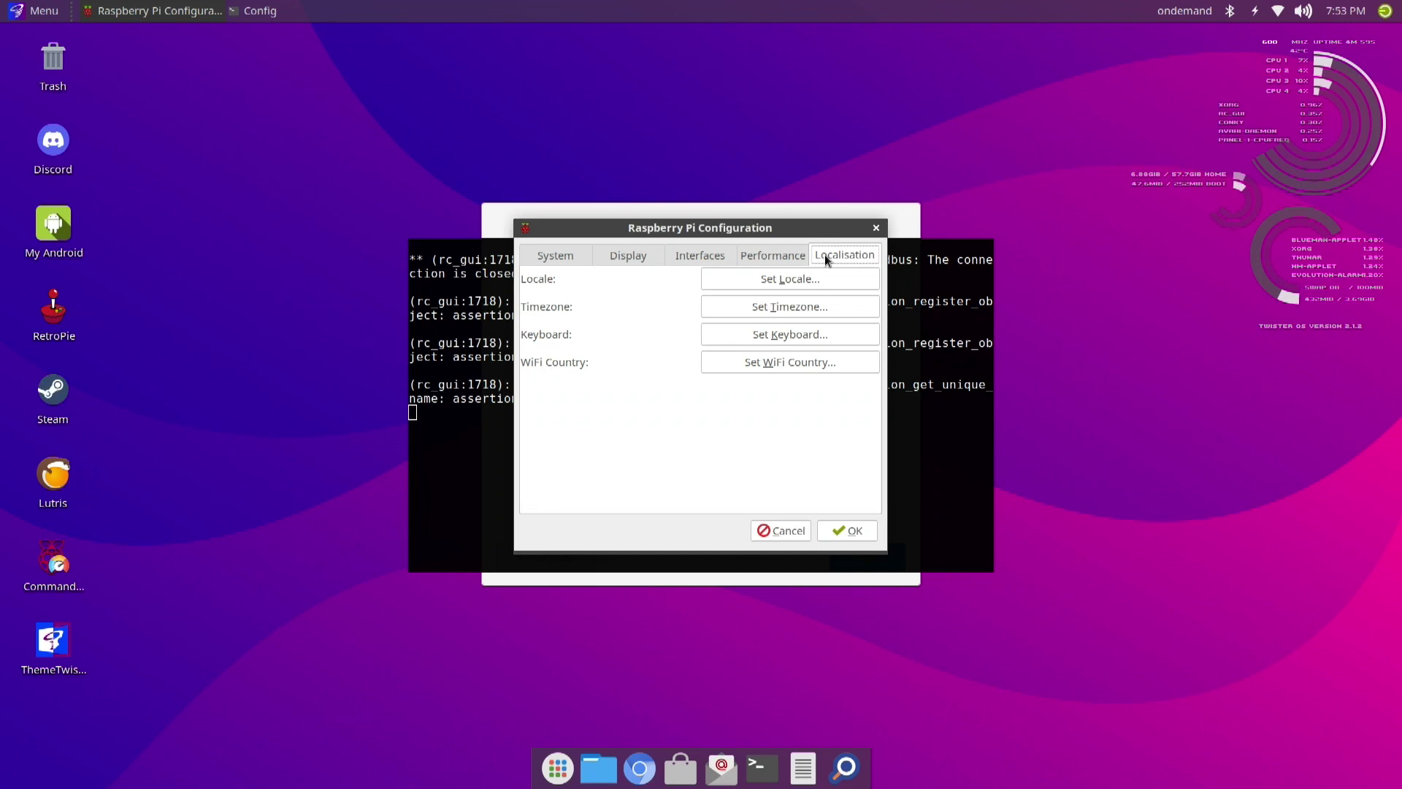
{"action": "left_click", "coordinate": [877, 228]}
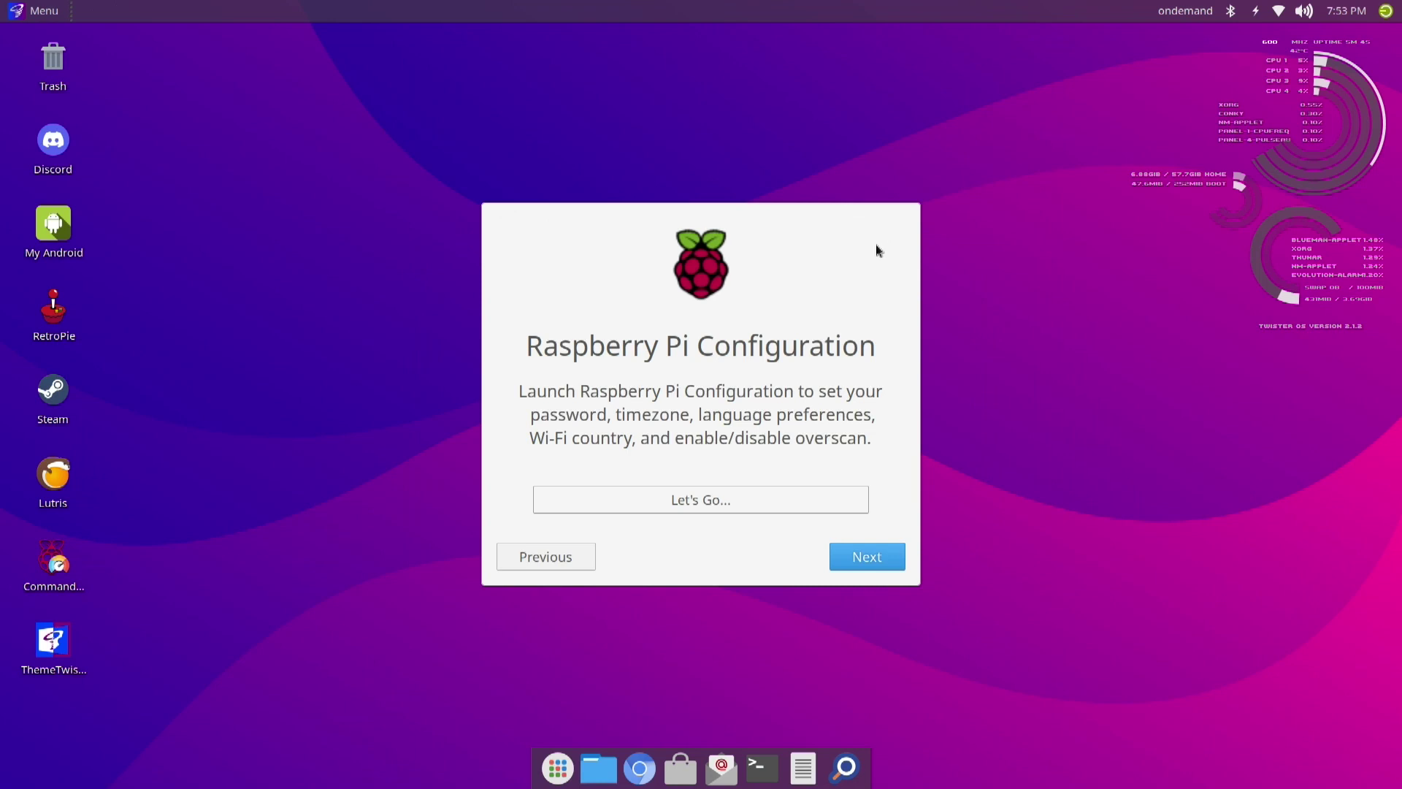
Step: Run the updater to confirm version 2.1.2 is current, then finish the welcome wizard
{"action": "left_click", "coordinate": [872, 555]}
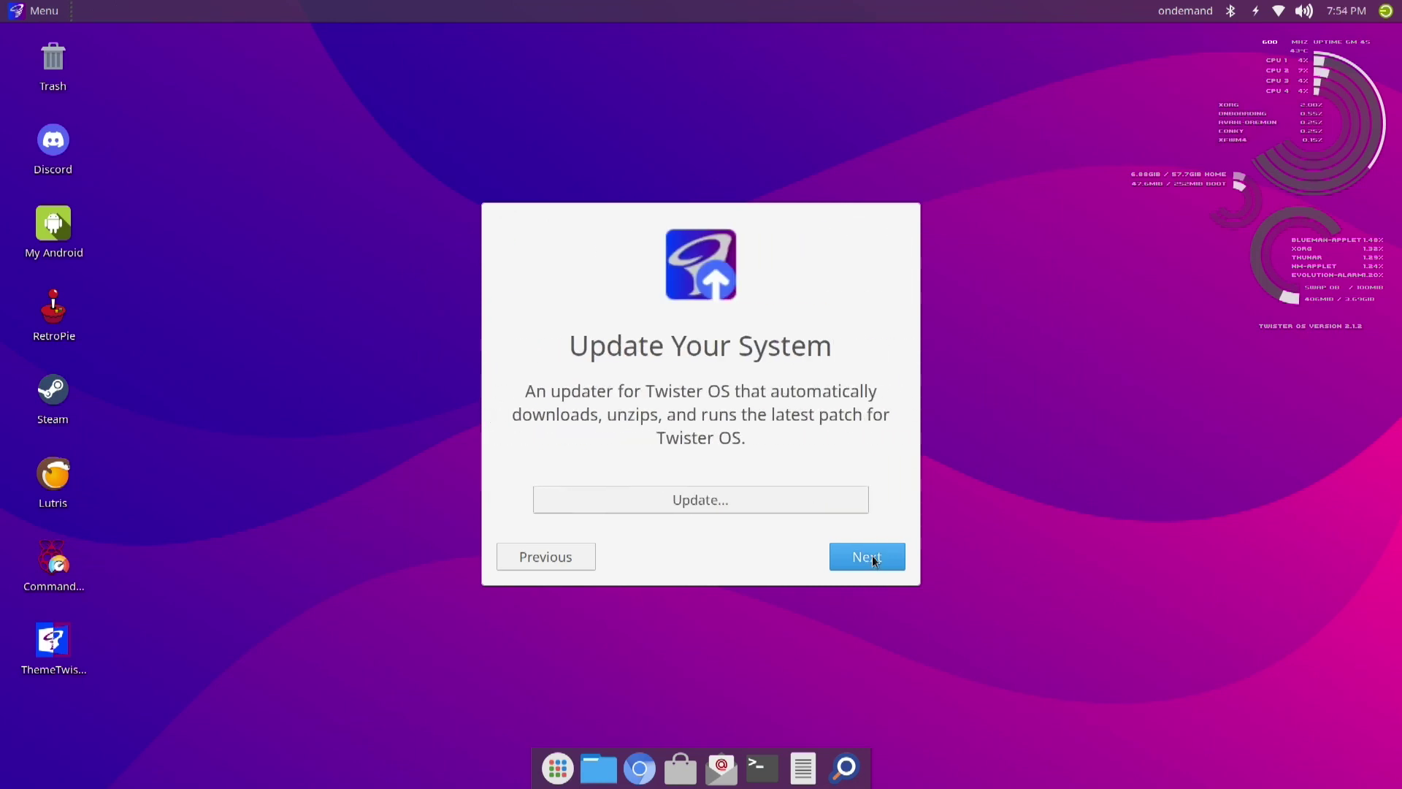
{"action": "left_click", "coordinate": [675, 500]}
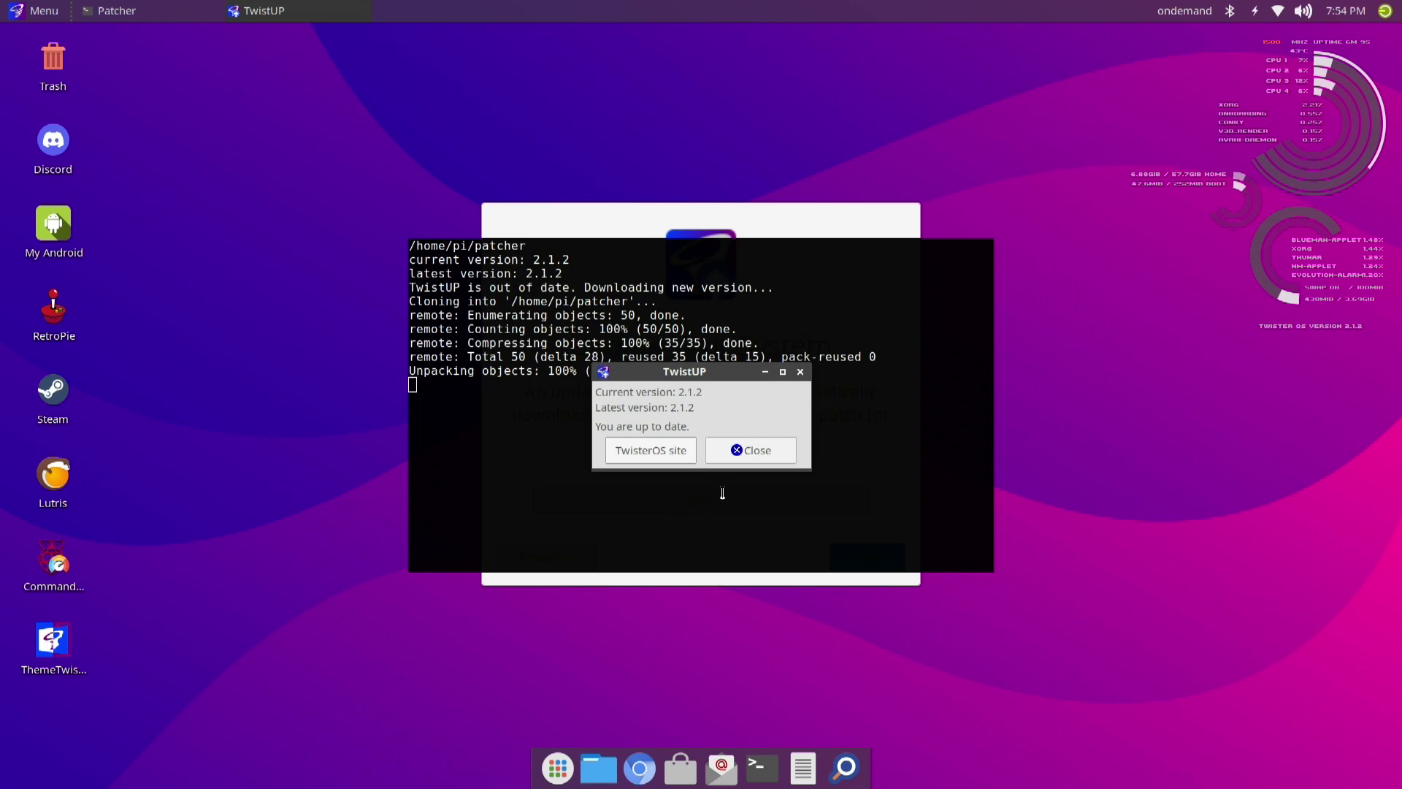
{"action": "left_click", "coordinate": [760, 456]}
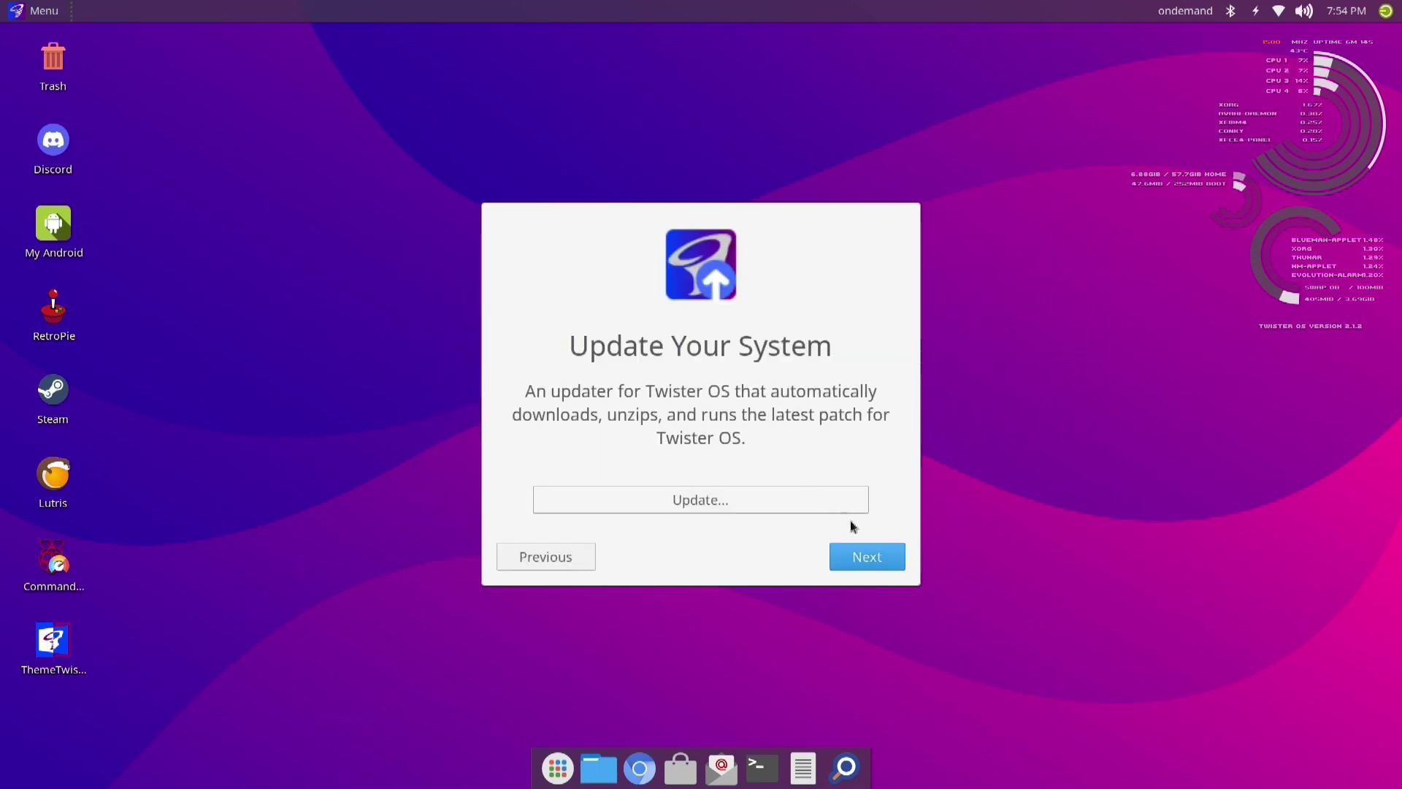
{"action": "left_click", "coordinate": [862, 556]}
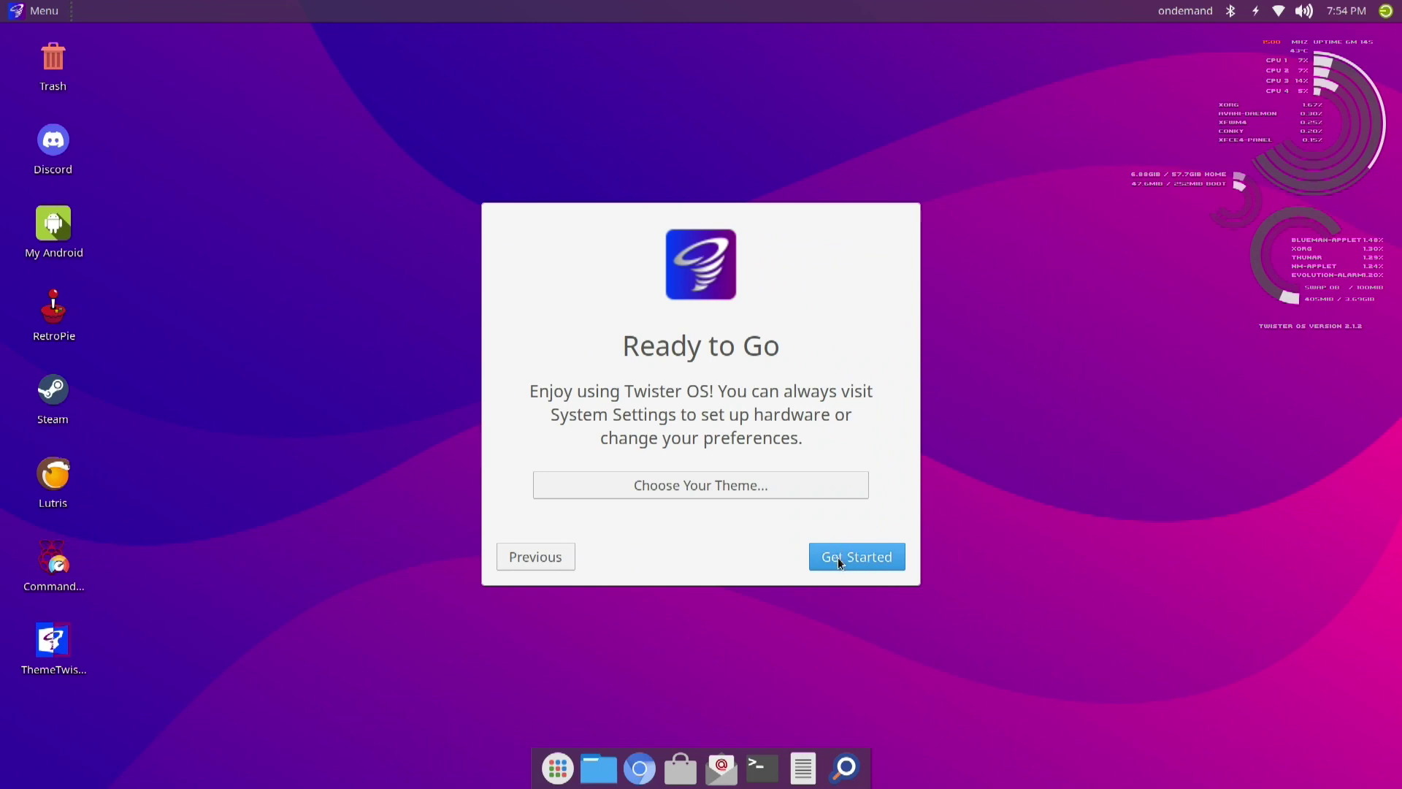
{"action": "left_click", "coordinate": [838, 558]}
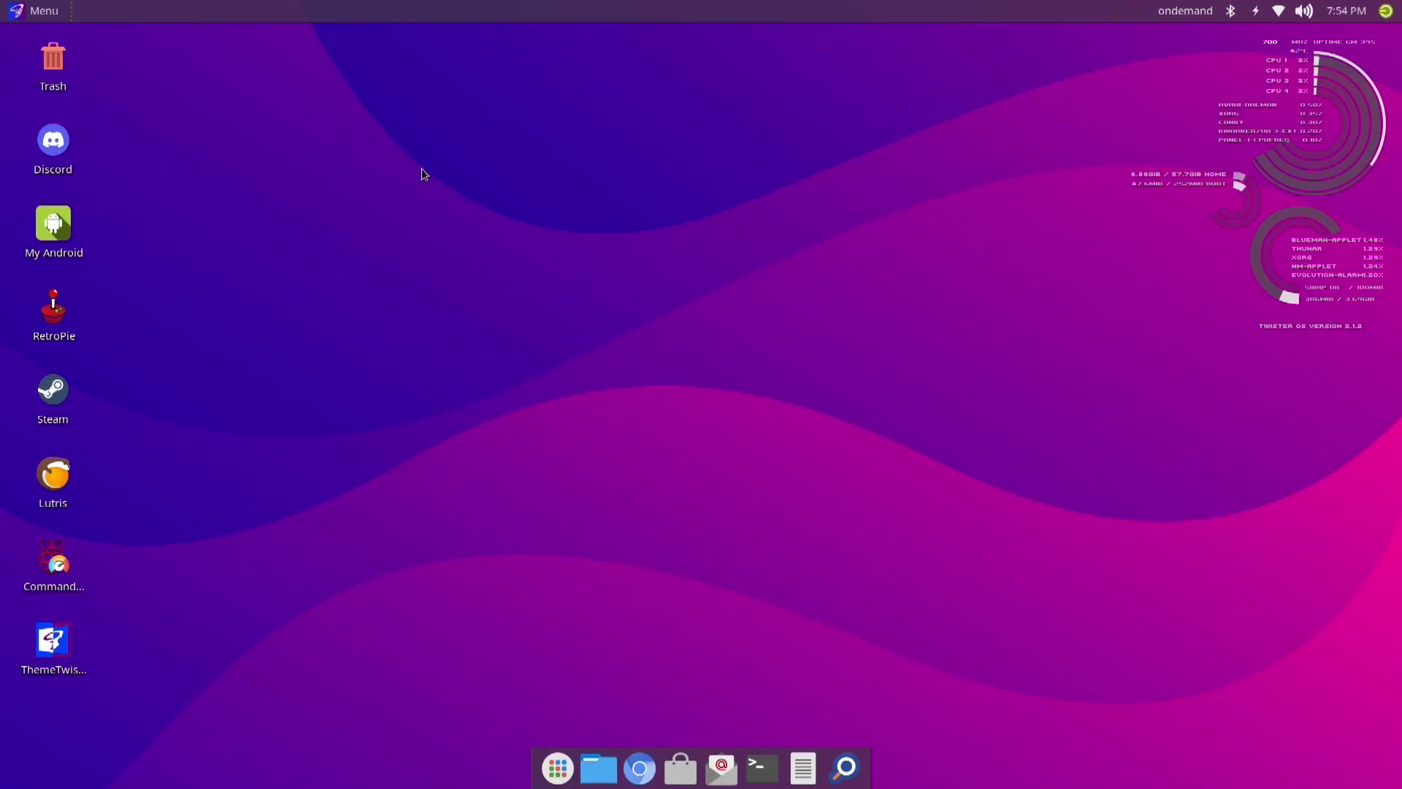
Step: Try the Terminal Emulator and File Manager, closing each, then start the Web Browser
{"action": "left_click", "coordinate": [44, 10]}
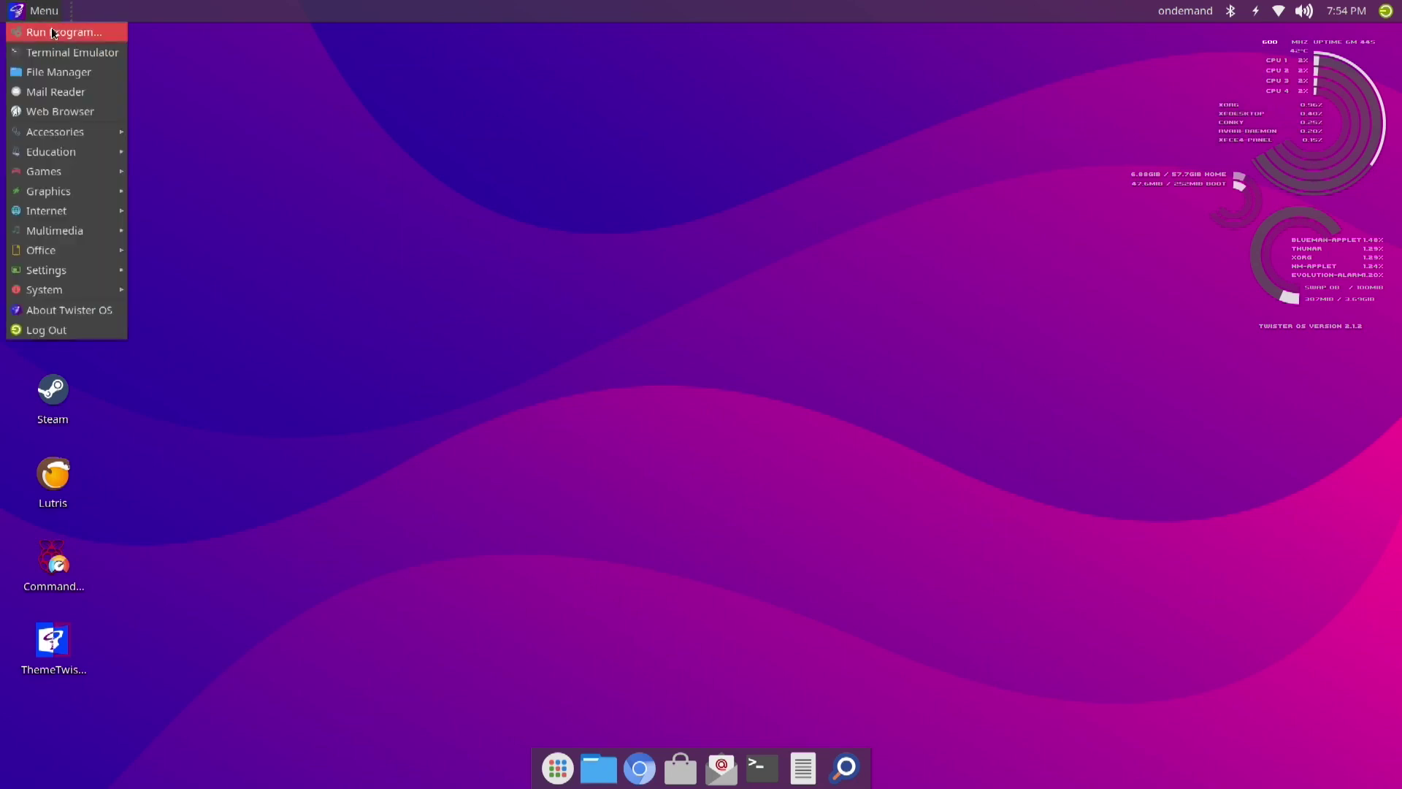
{"action": "left_click", "coordinate": [54, 54]}
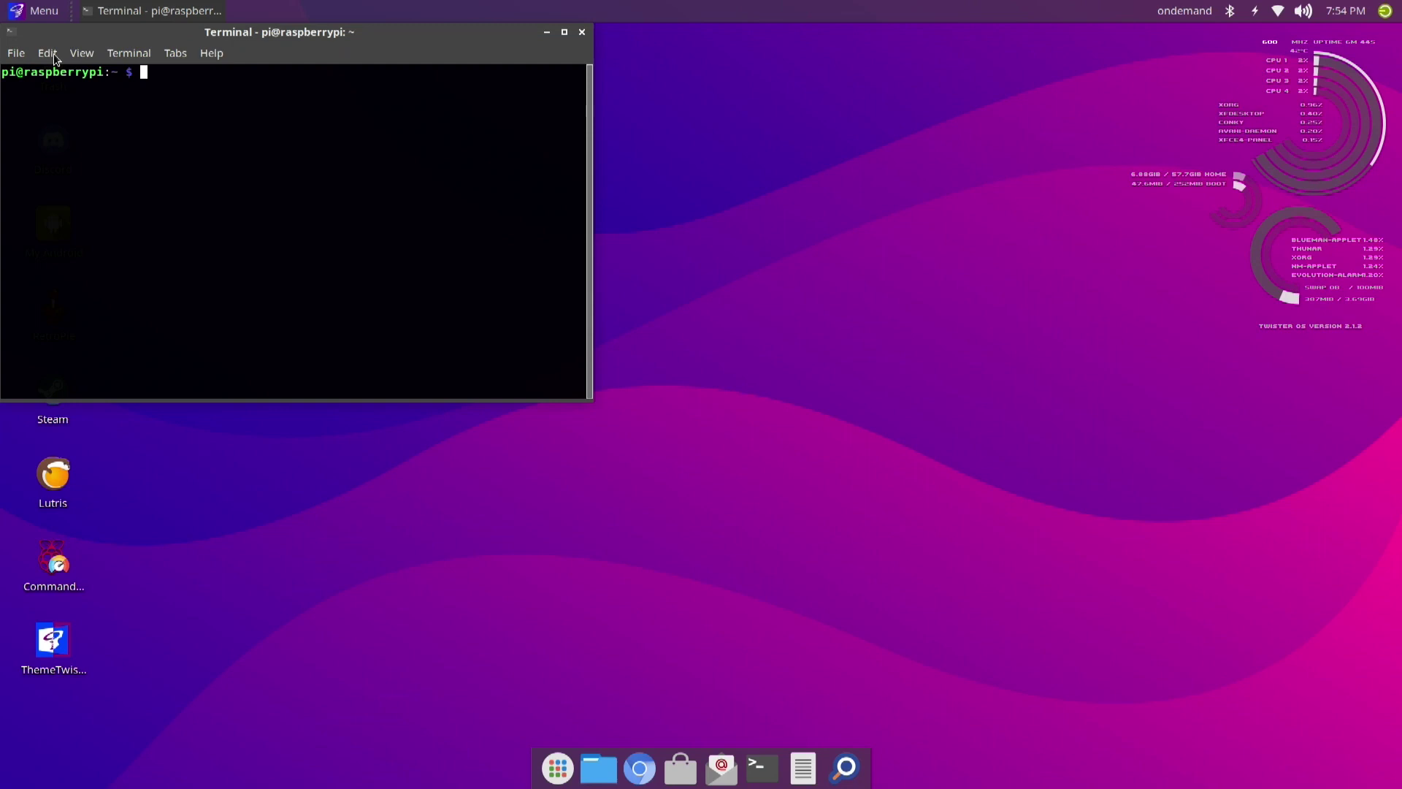
{"action": "left_click", "coordinate": [582, 35]}
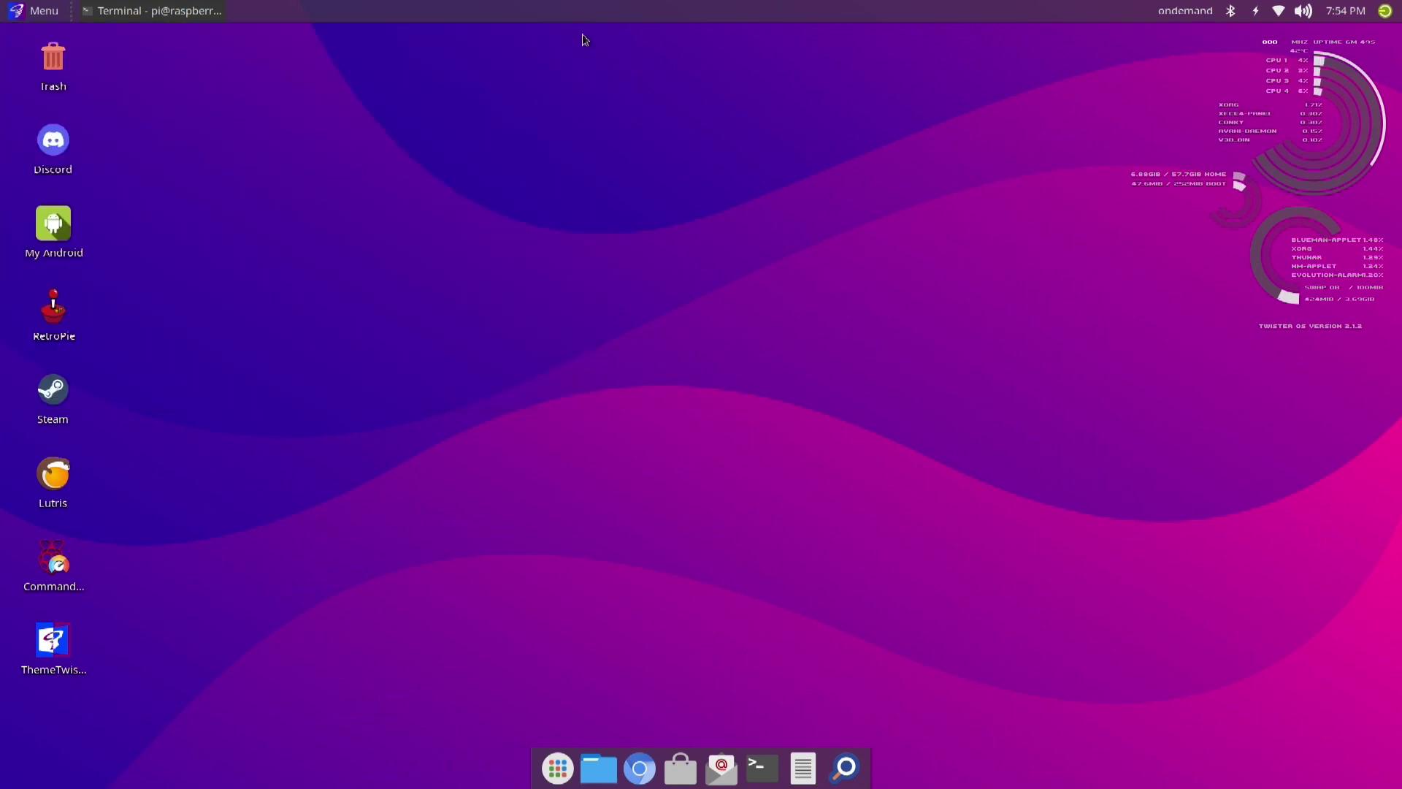
{"action": "left_click", "coordinate": [50, 20]}
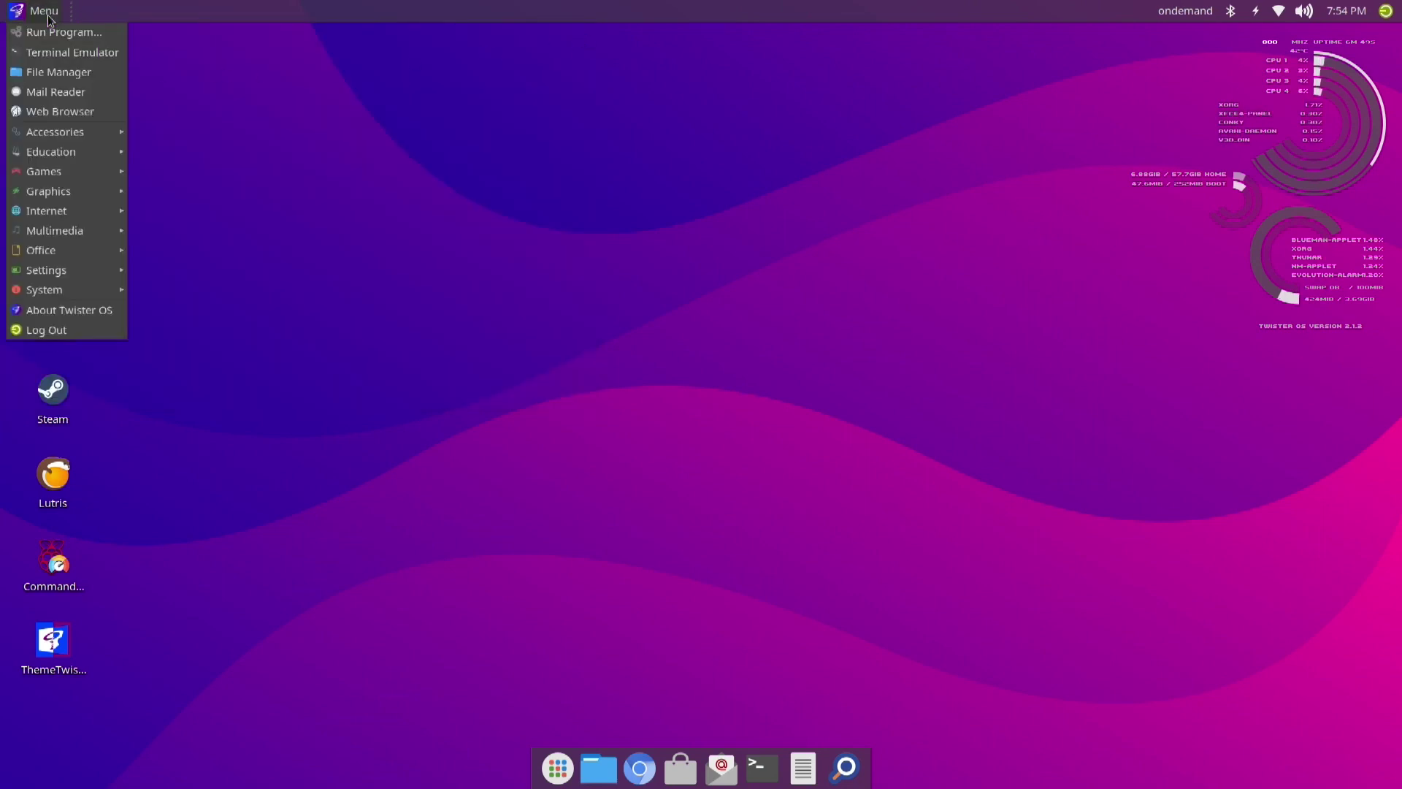
{"action": "left_click", "coordinate": [59, 71]}
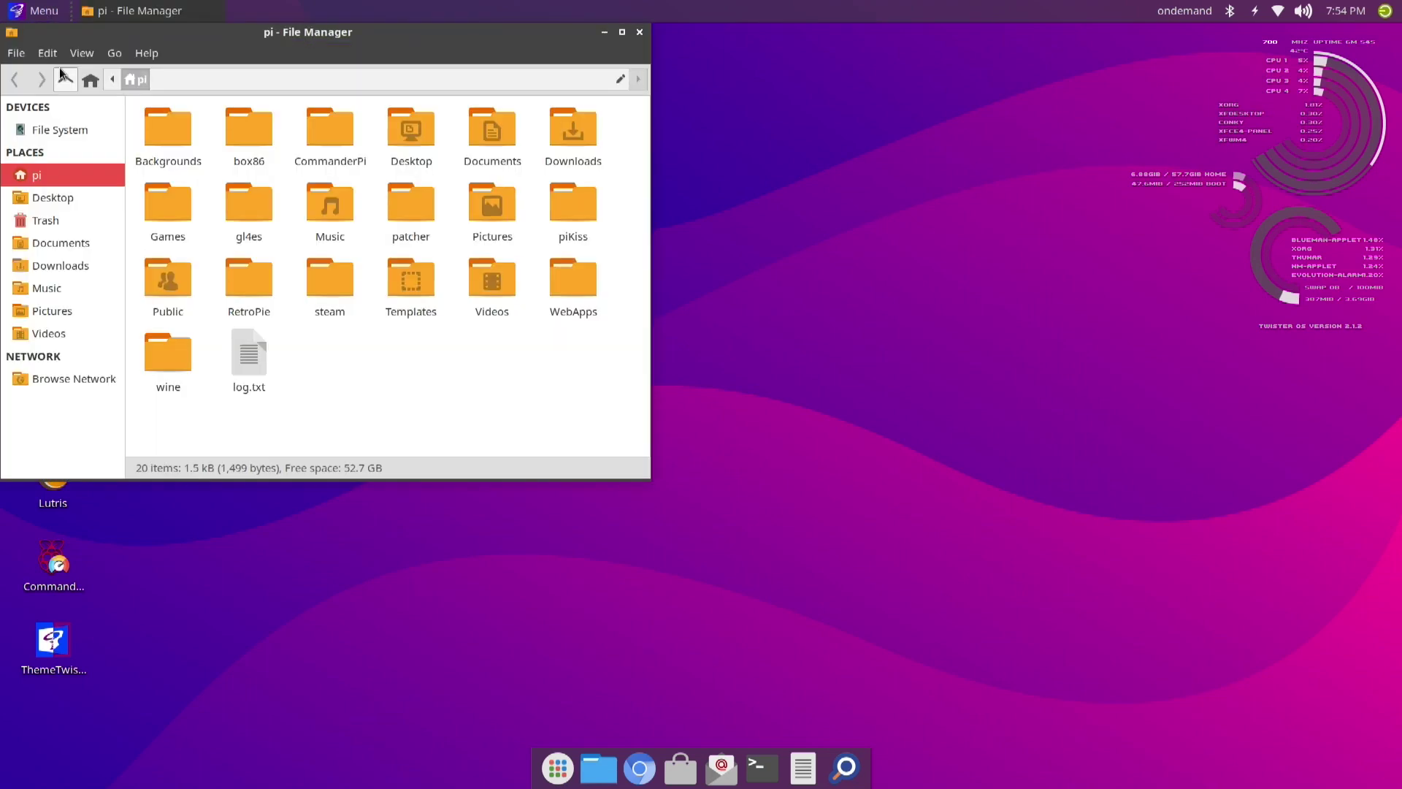
{"action": "left_click", "coordinate": [639, 33]}
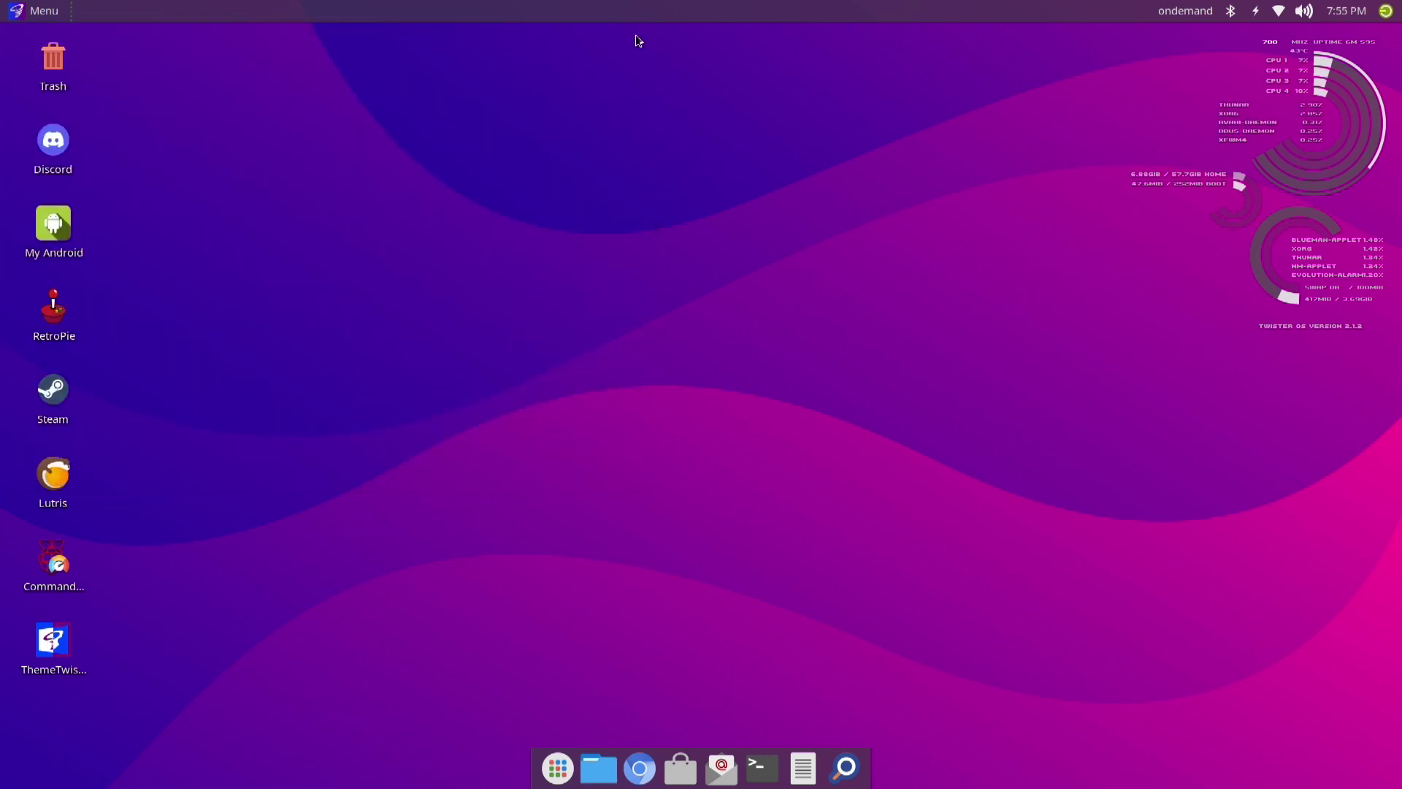
{"action": "left_click", "coordinate": [50, 21]}
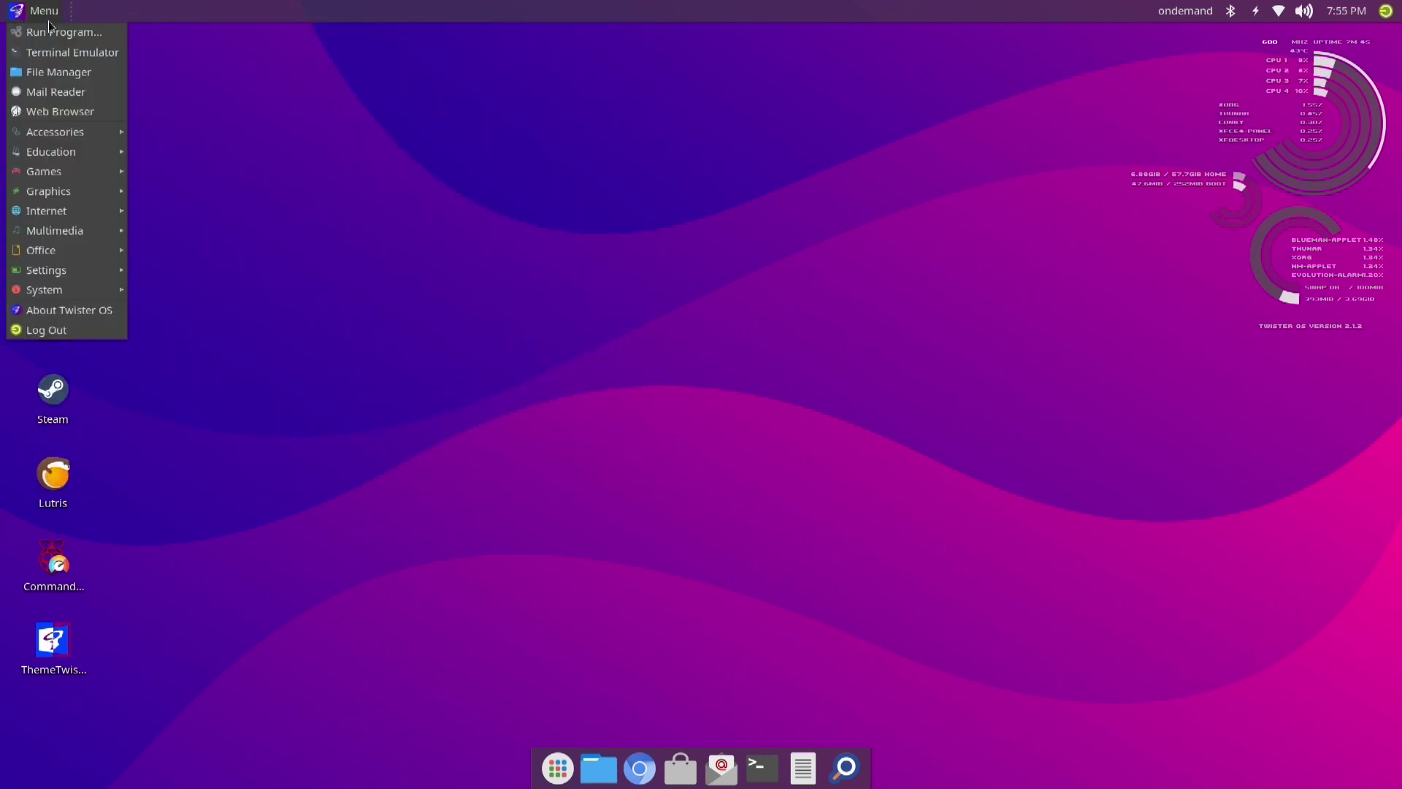
{"action": "left_click", "coordinate": [61, 114]}
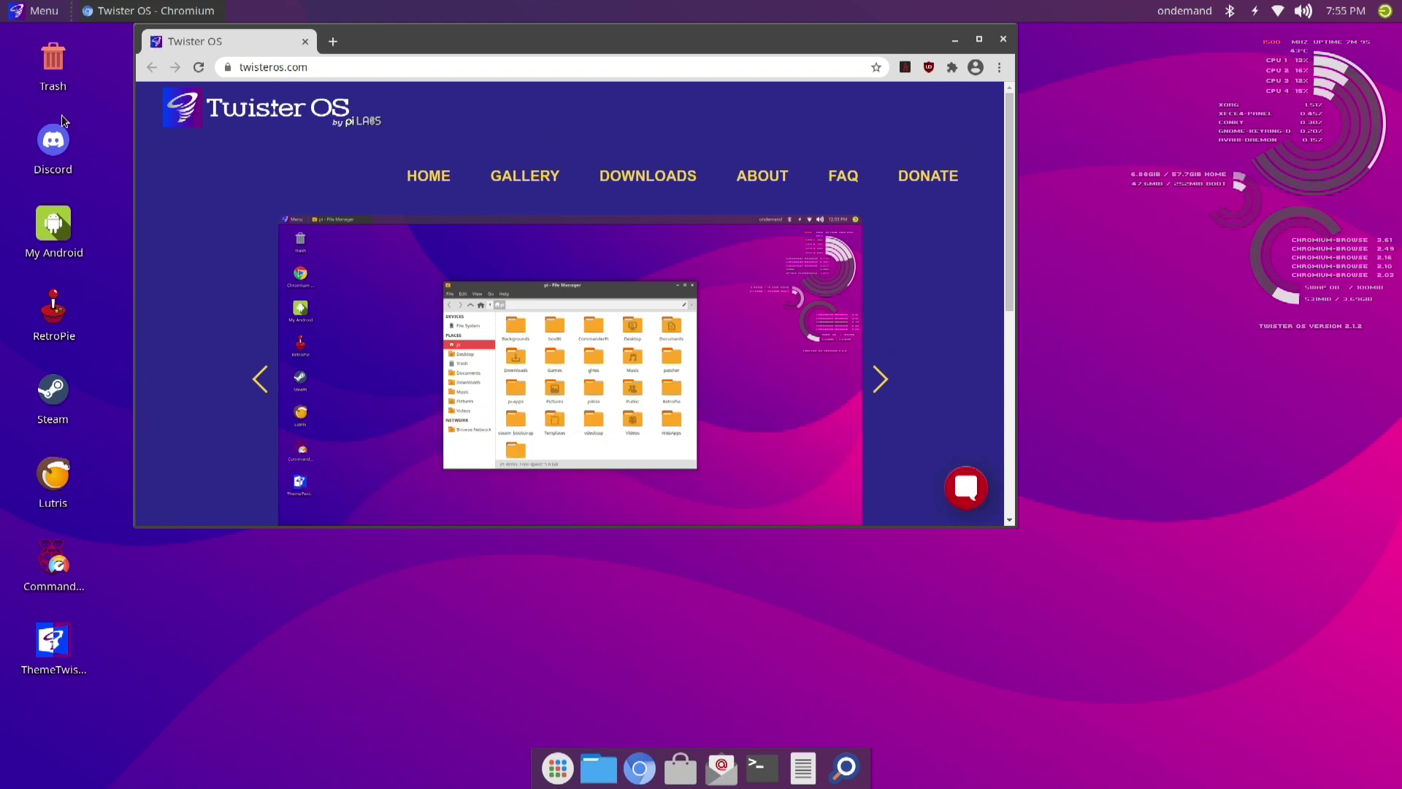
Step: Search for 'raspberry pi', open raspberrypi.com maximized, then close Chromium
{"action": "left_click", "coordinate": [271, 69]}
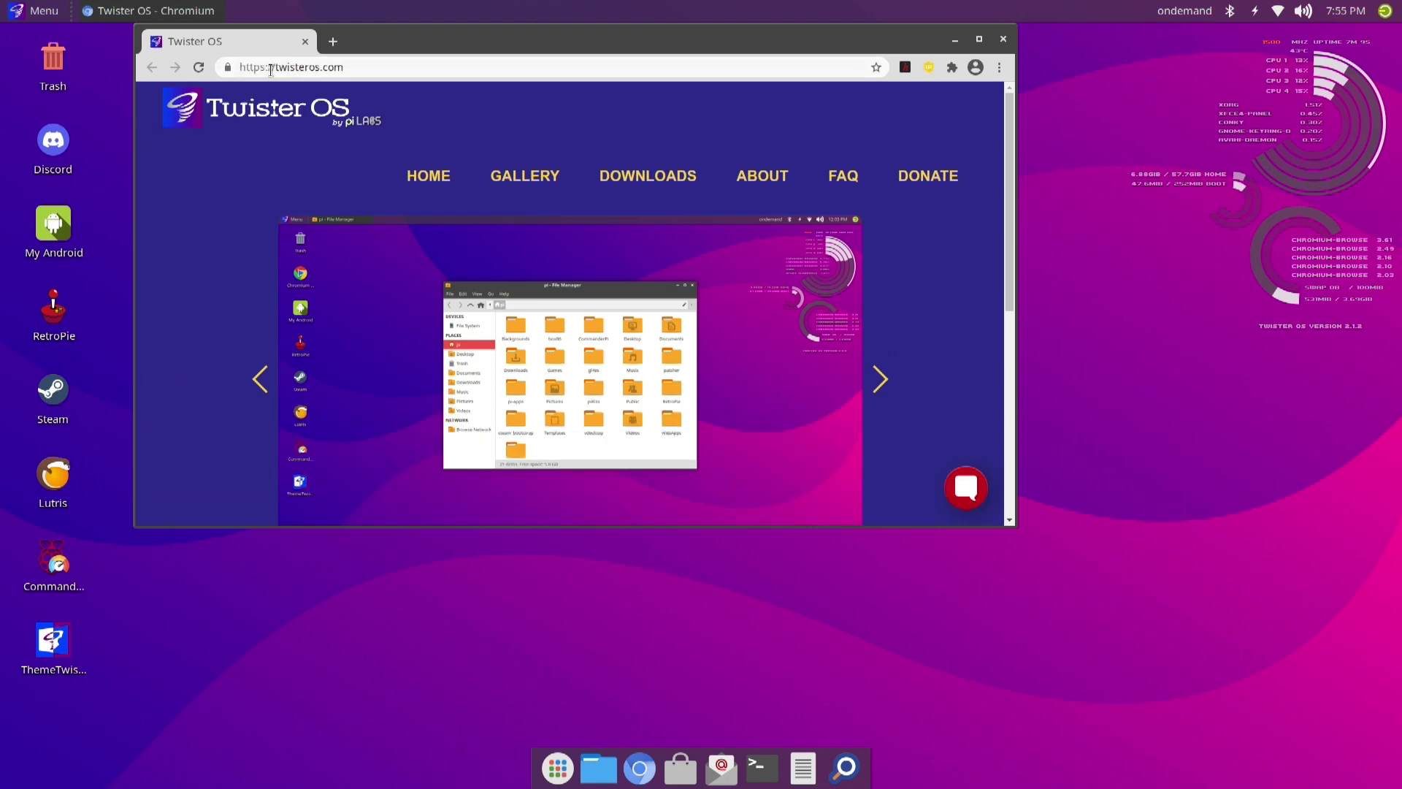
{"action": "type", "text": "ra"}
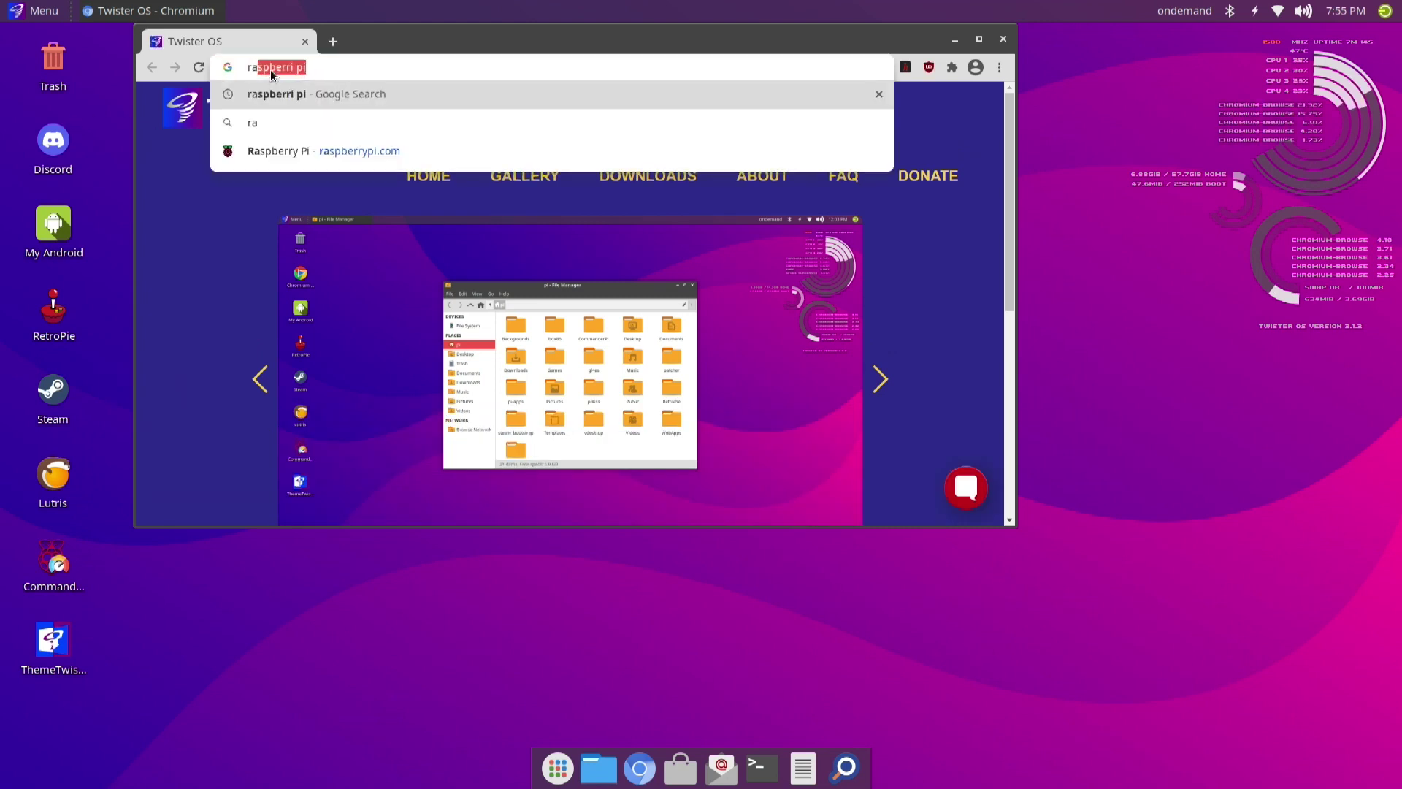
{"action": "type", "text": "spberry pi"}
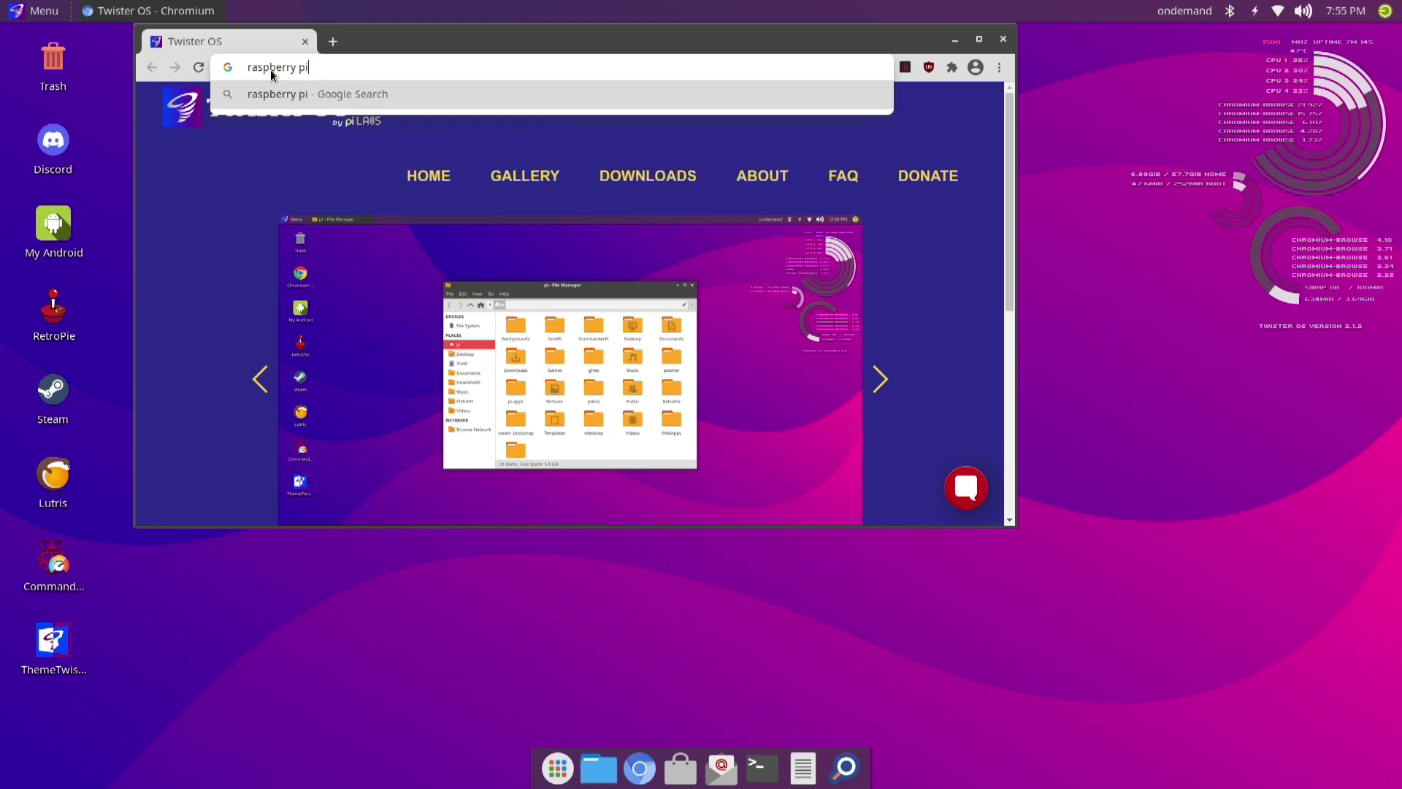
{"action": "key", "text": "Return"}
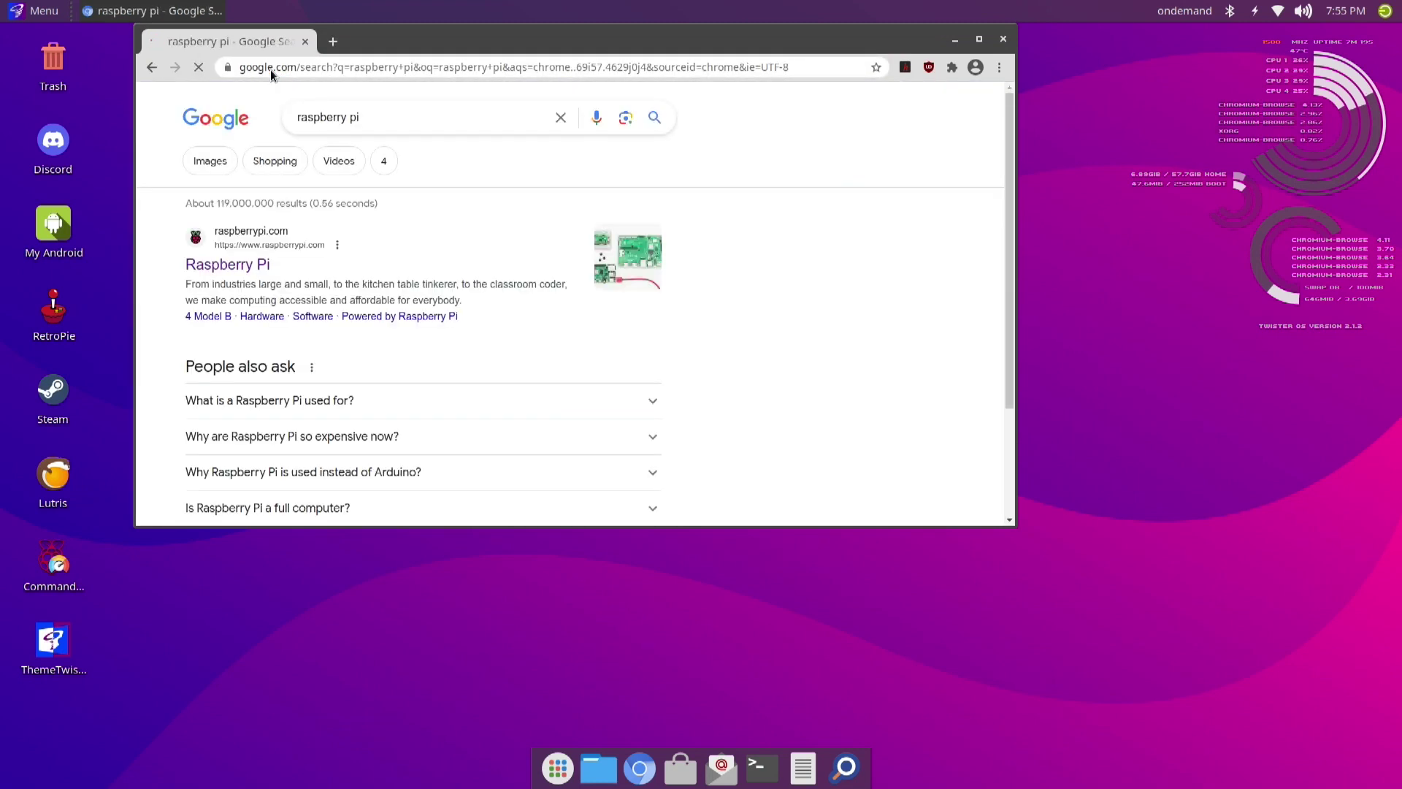
{"action": "left_click", "coordinate": [235, 270]}
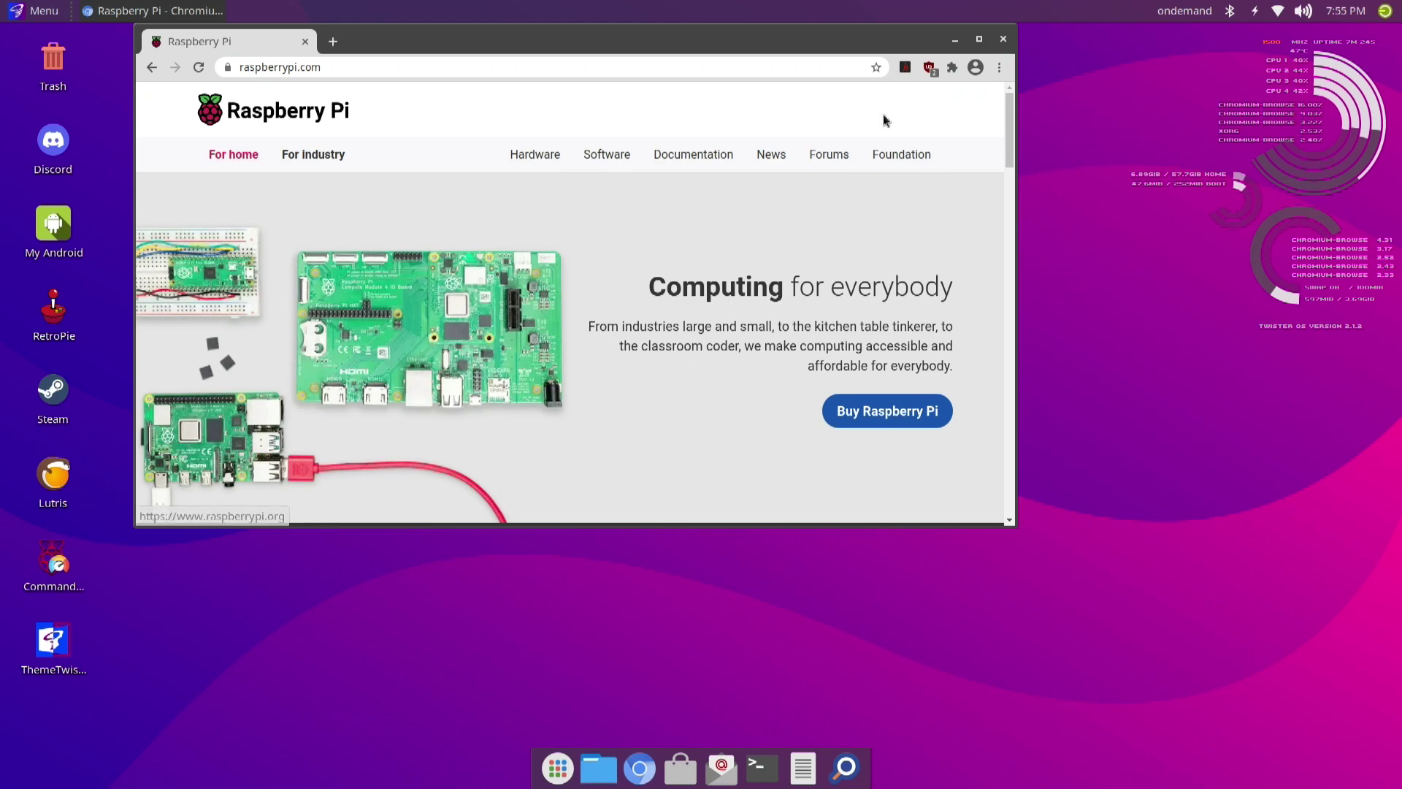
{"action": "left_click", "coordinate": [981, 40]}
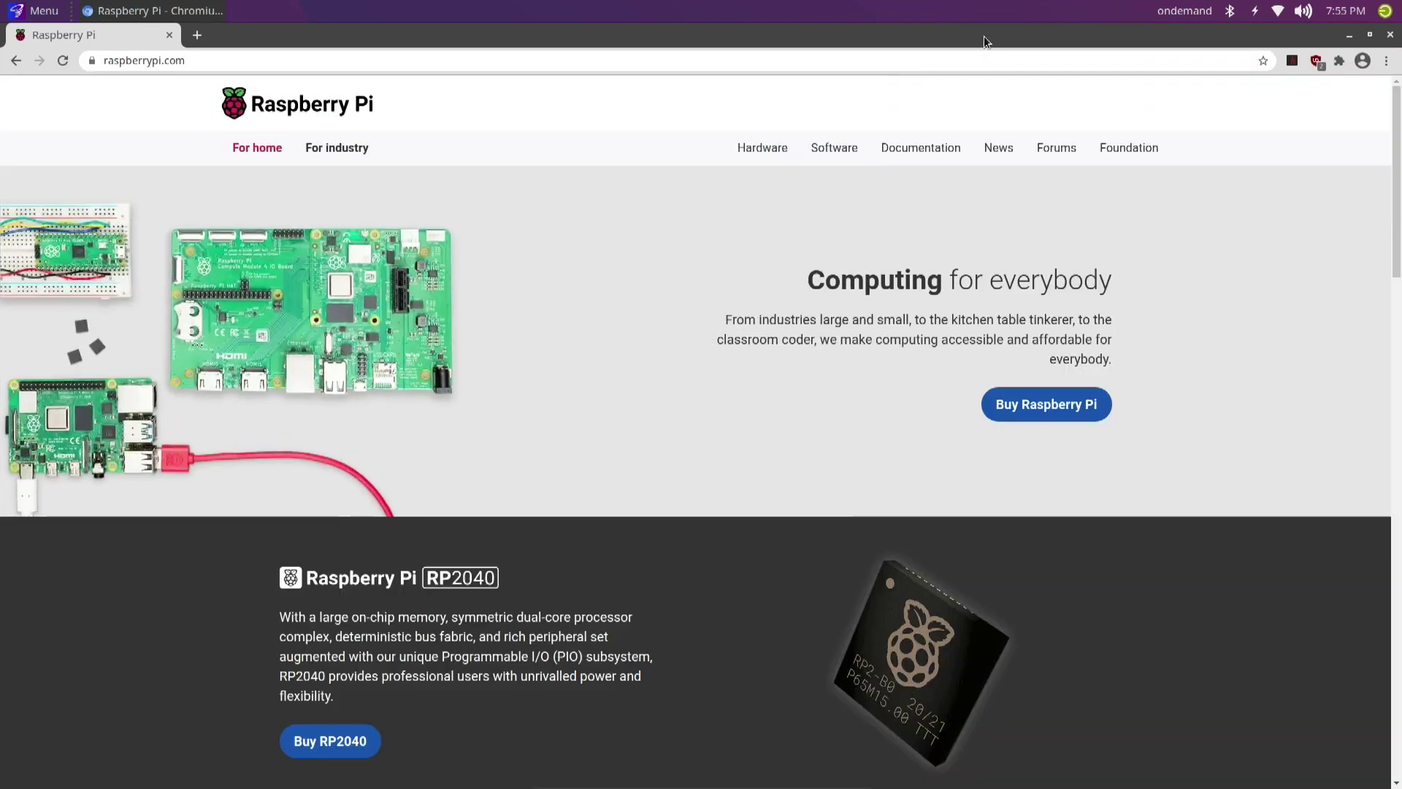
{"action": "left_click", "coordinate": [1390, 38]}
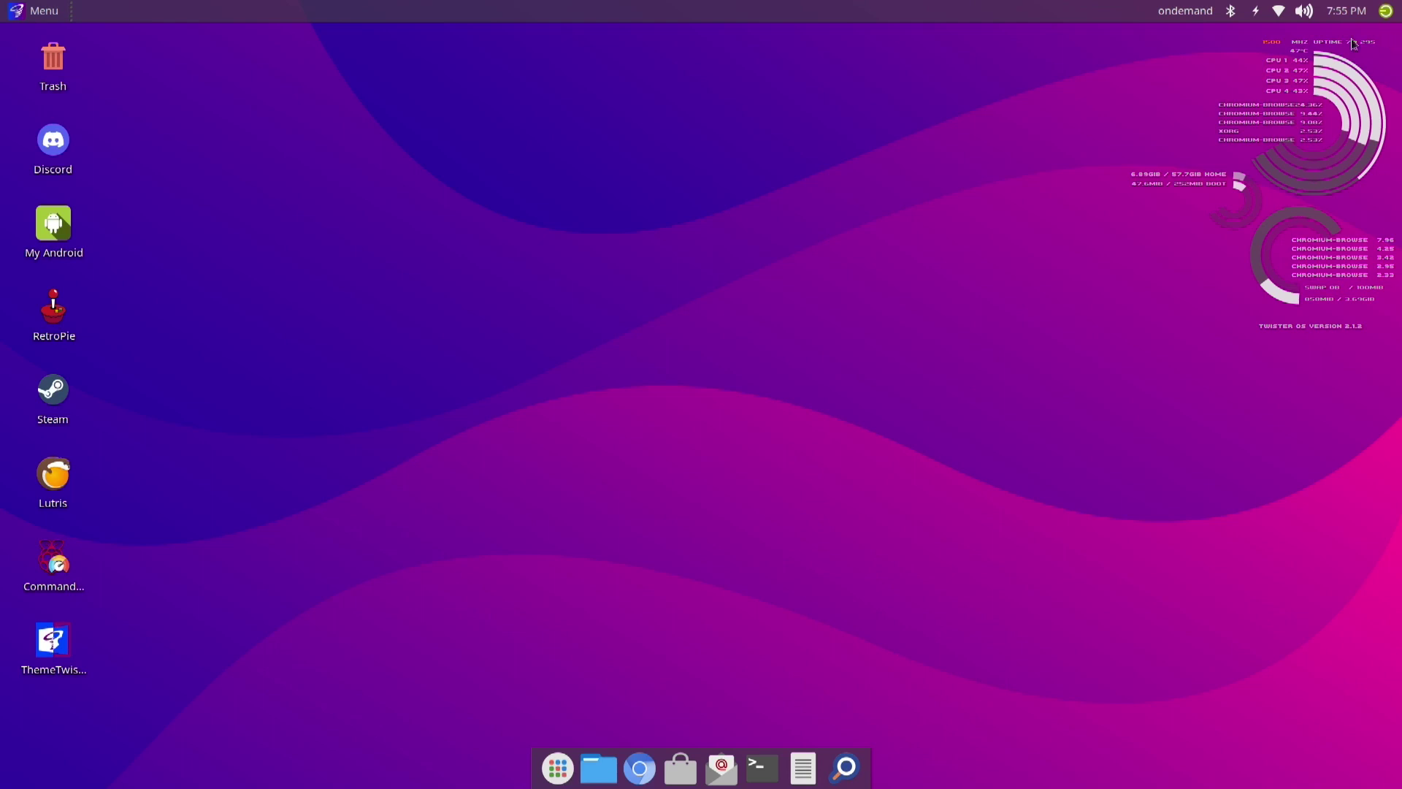
{"action": "left_click", "coordinate": [50, 13]}
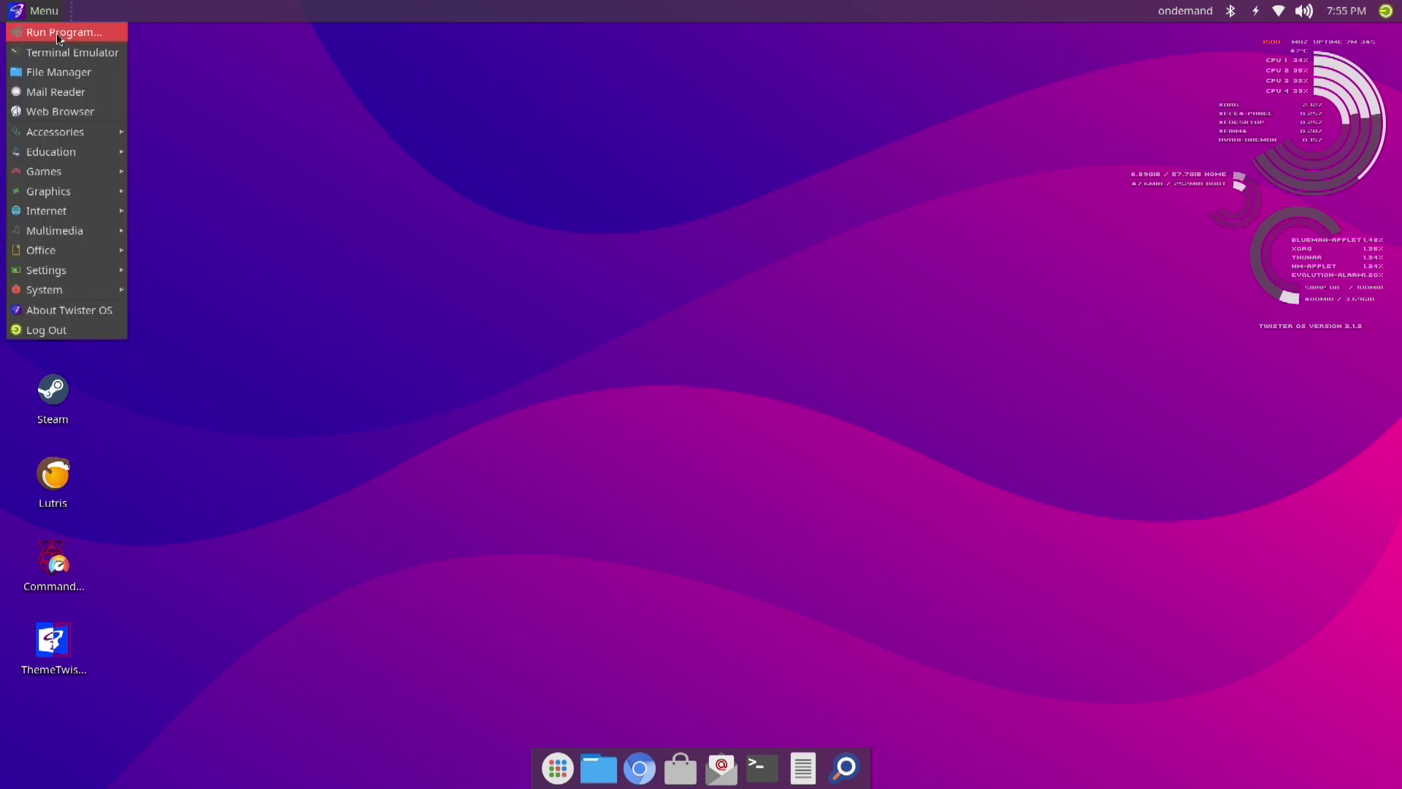
{"action": "mouse_move", "coordinate": [57, 138]}
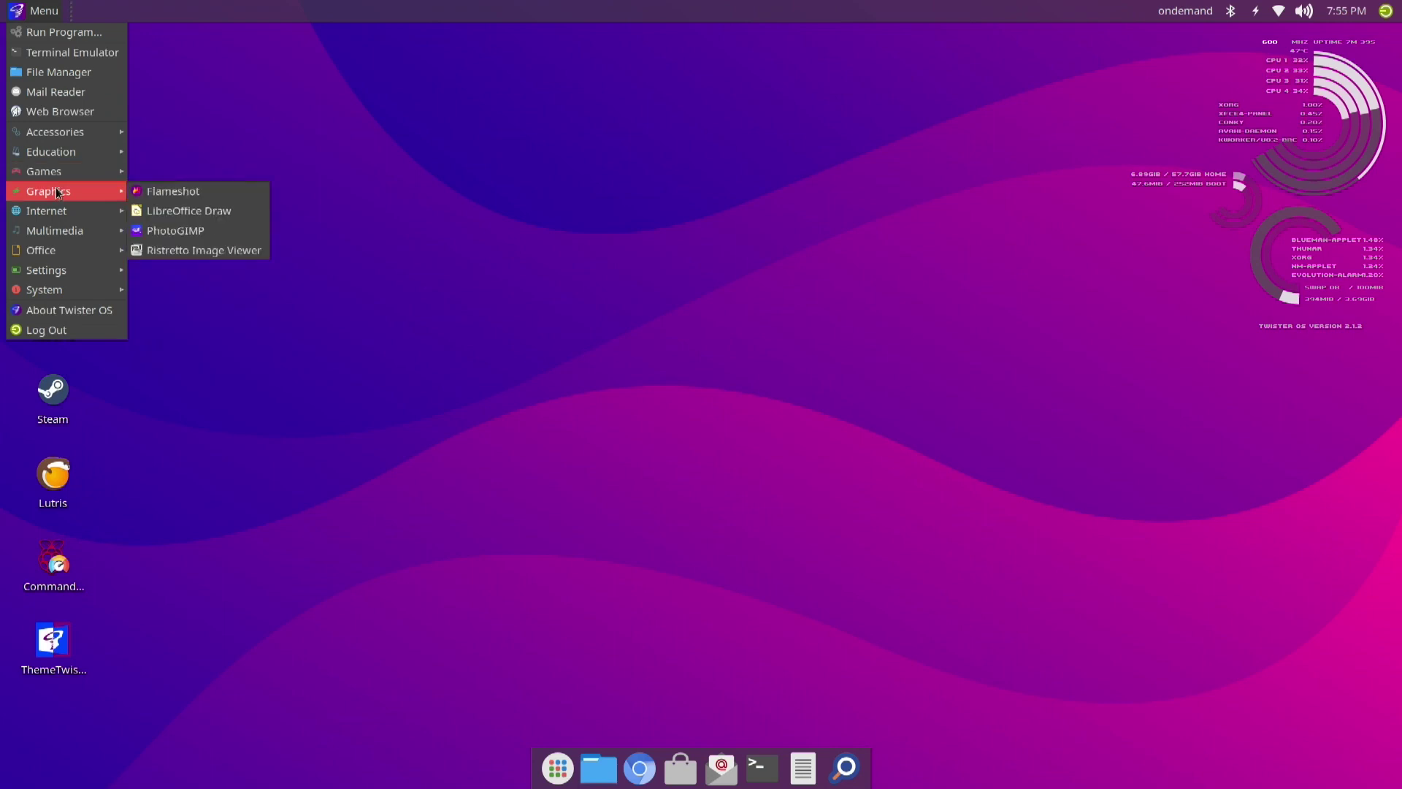
{"action": "mouse_move", "coordinate": [59, 210]}
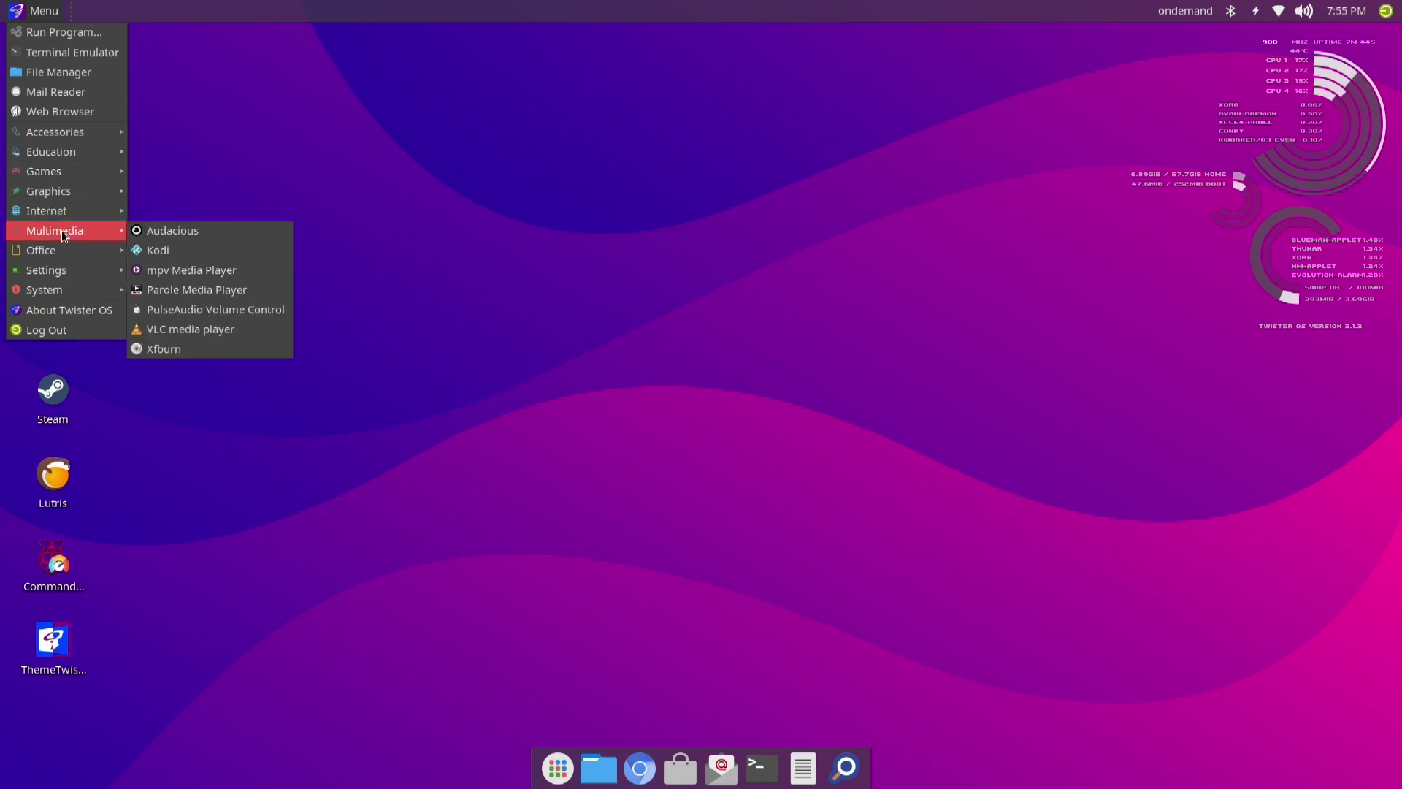
{"action": "mouse_move", "coordinate": [63, 253]}
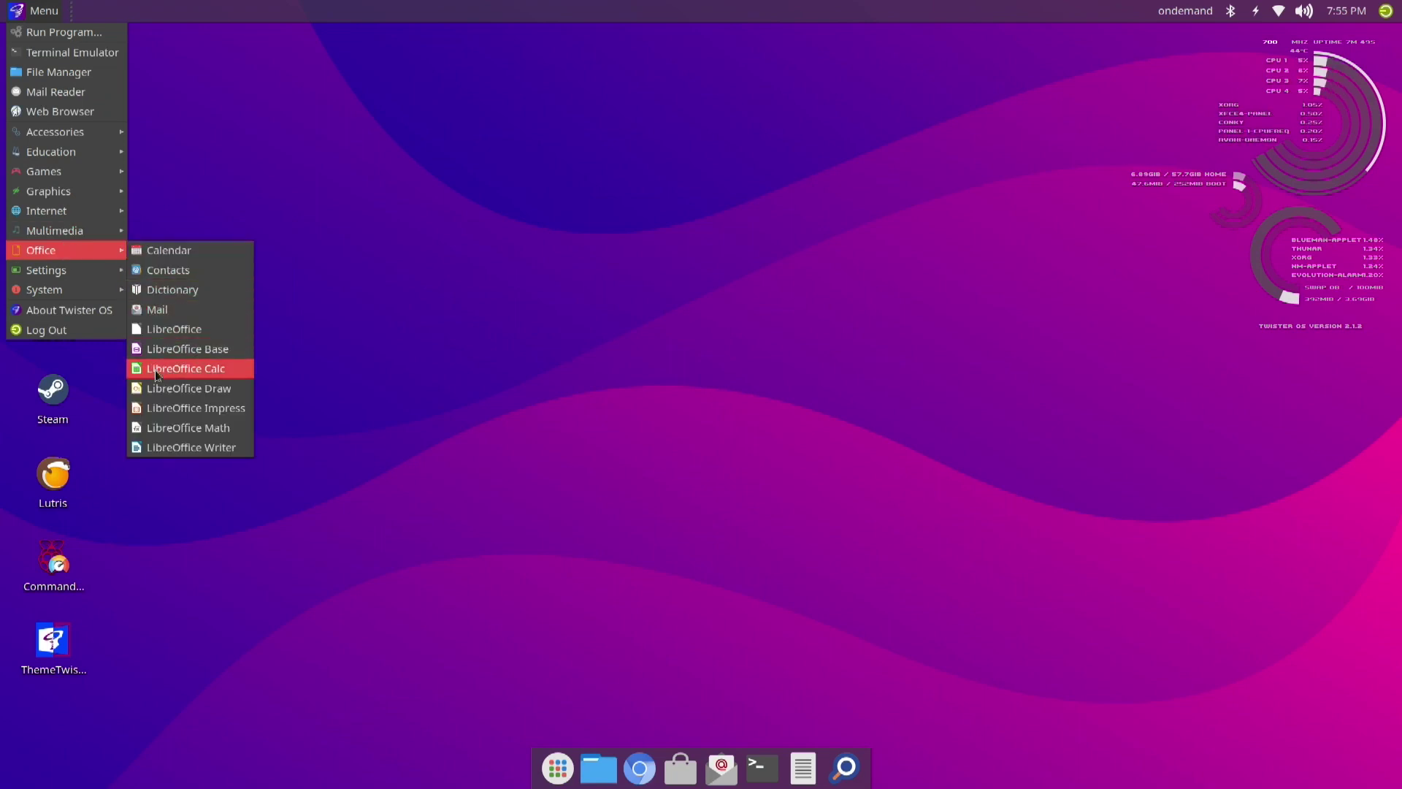
{"action": "left_click", "coordinate": [167, 446]}
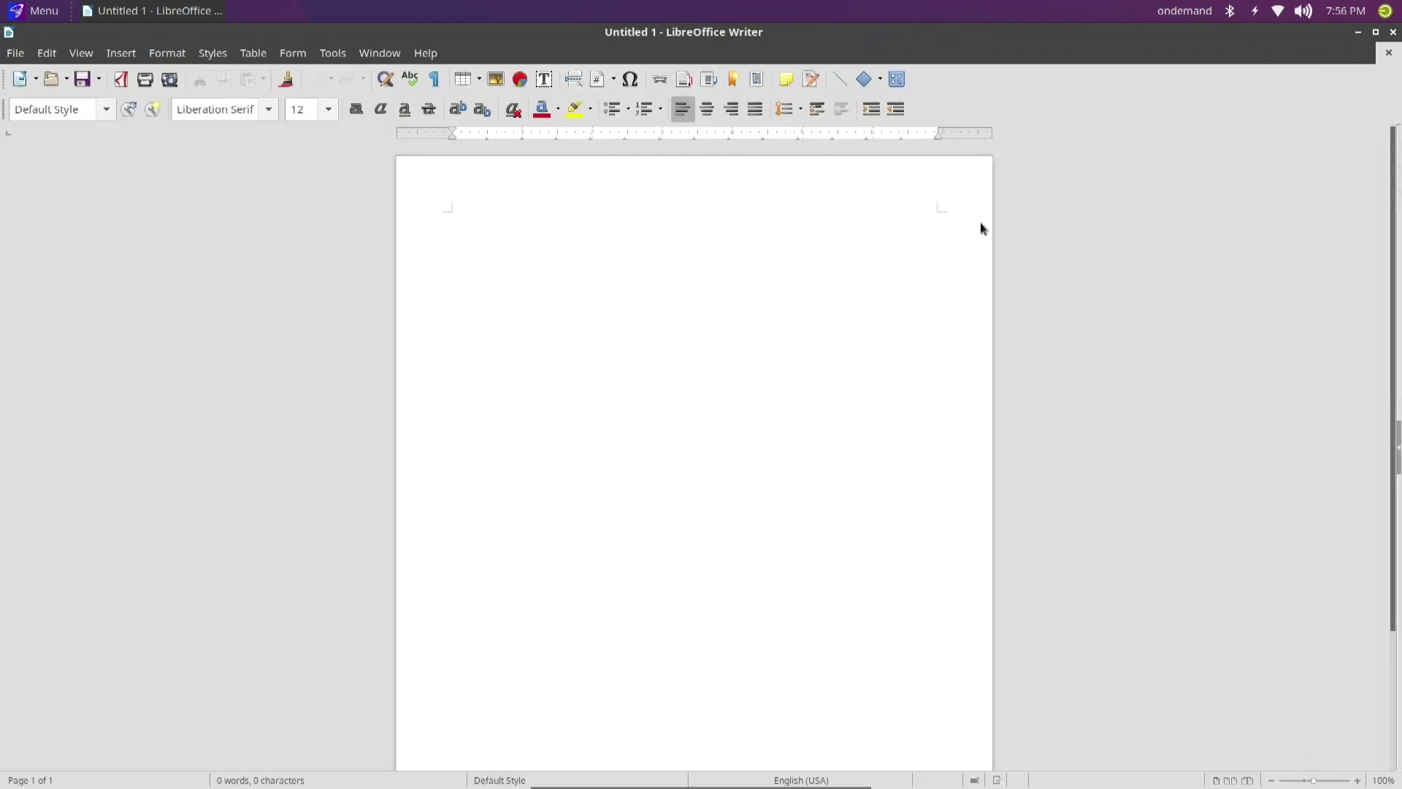
{"action": "left_click", "coordinate": [1398, 34]}
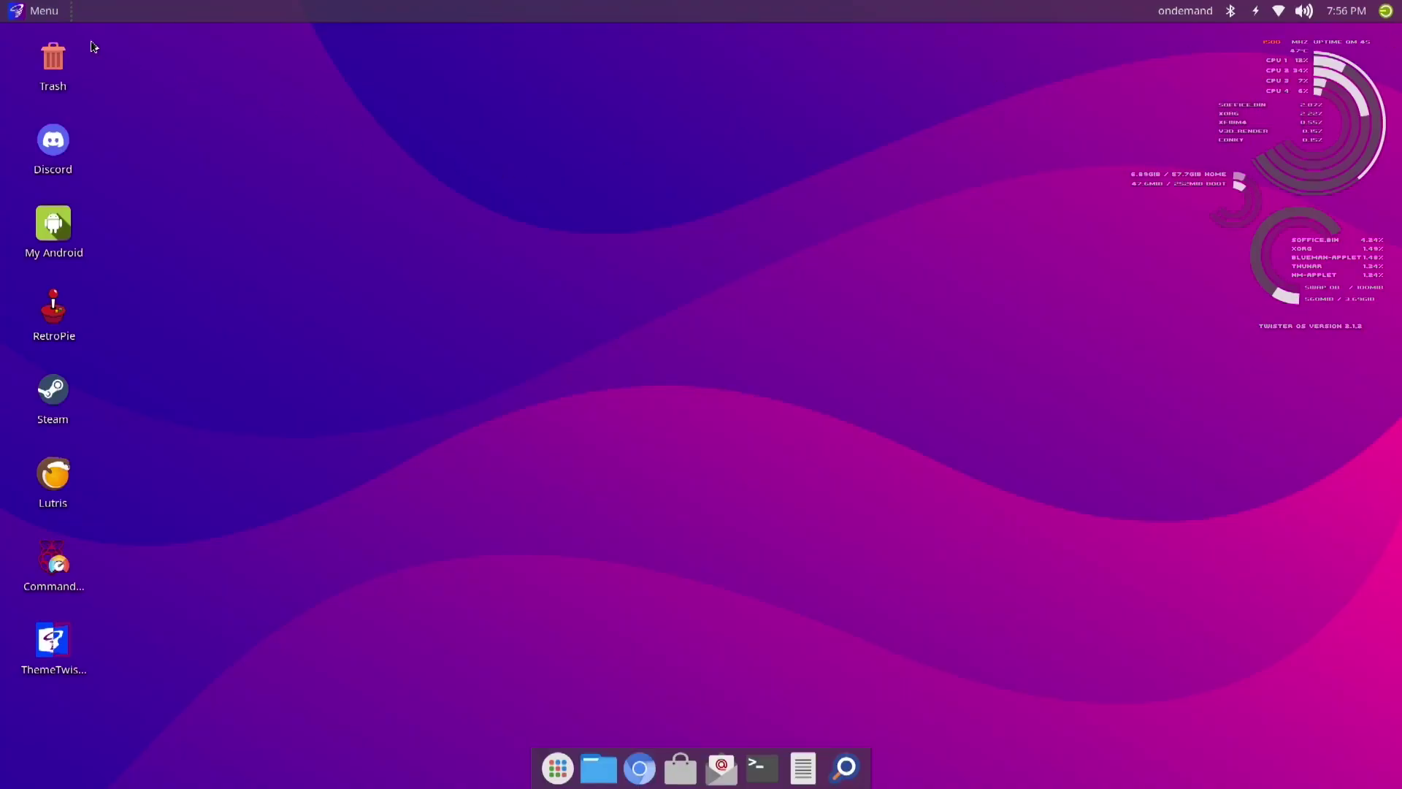
{"action": "left_click", "coordinate": [57, 18]}
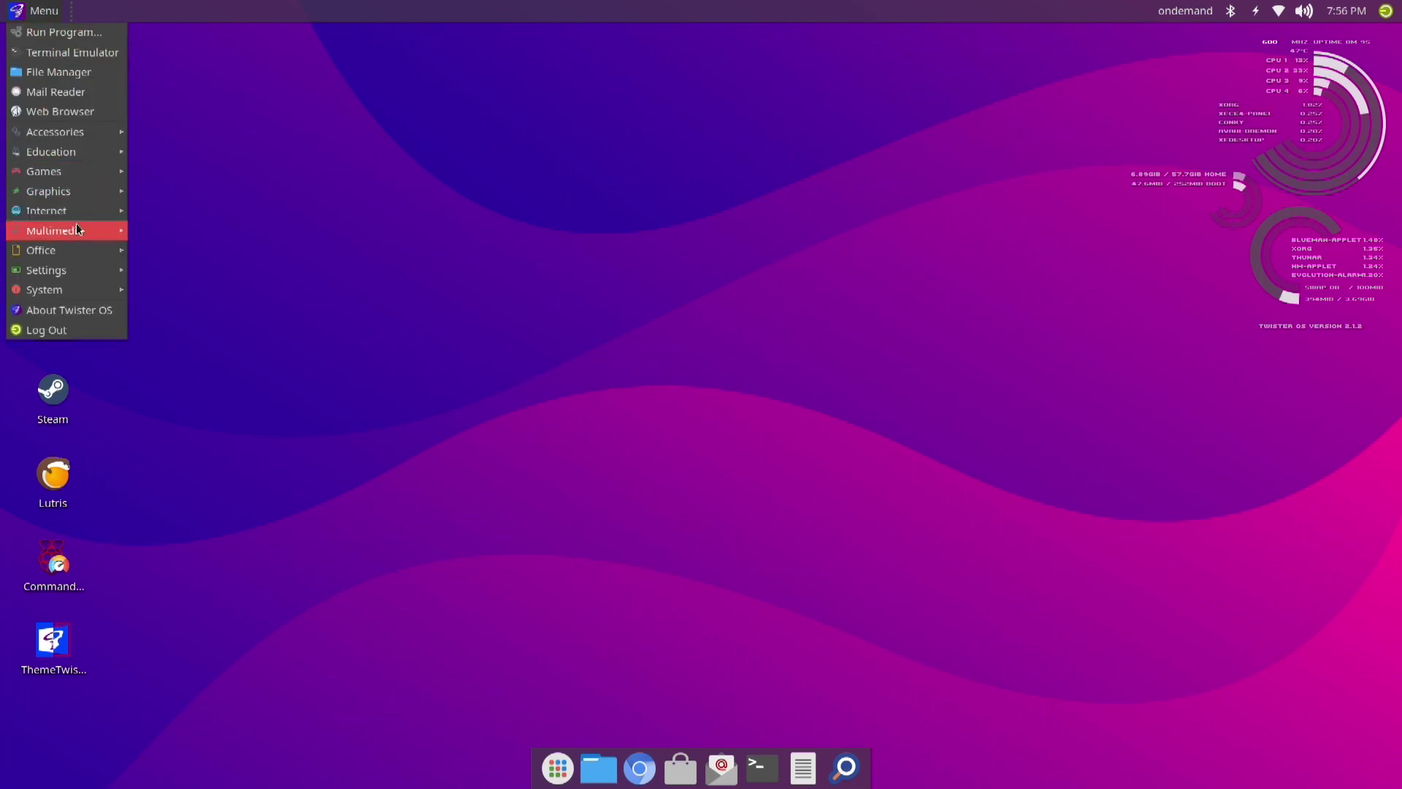
{"action": "mouse_move", "coordinate": [60, 266]}
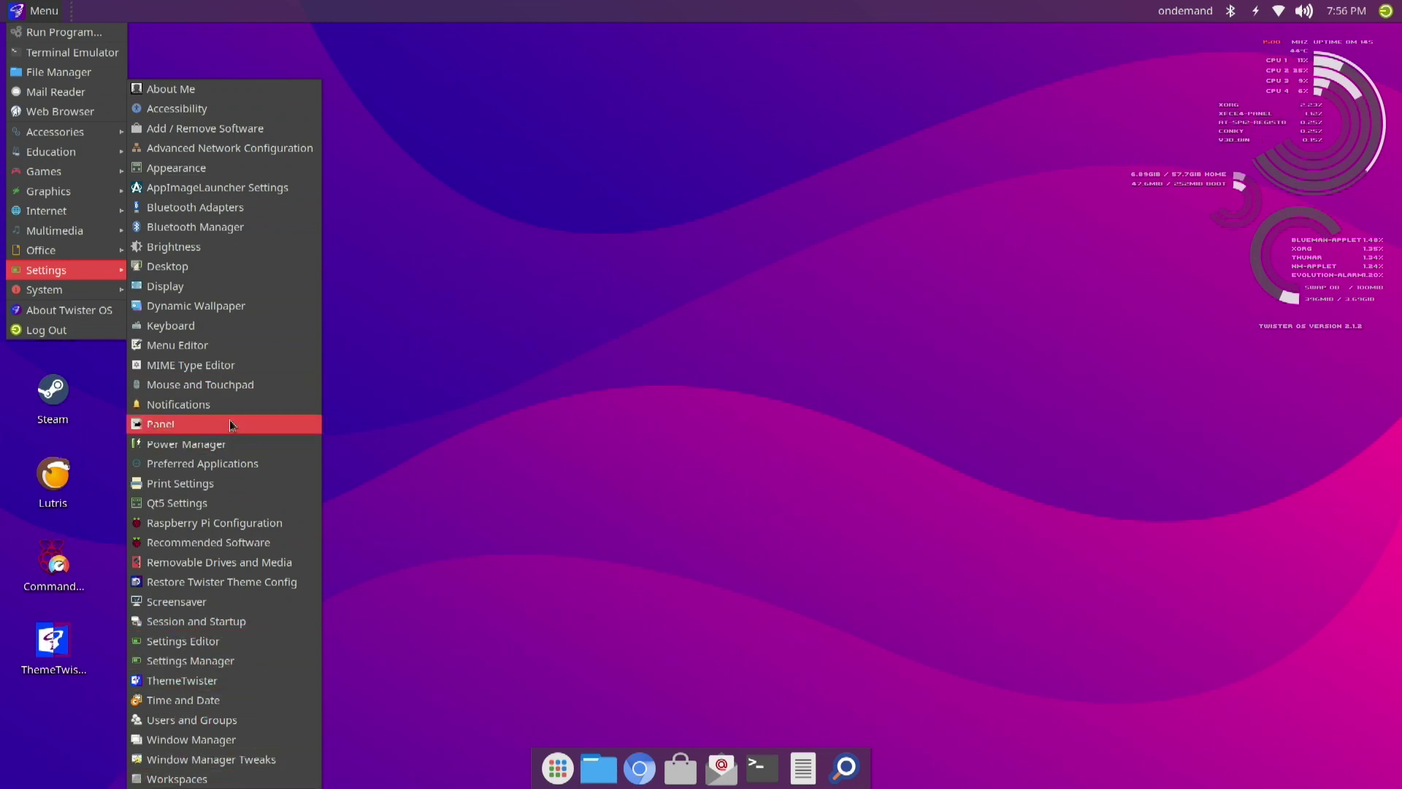
{"action": "mouse_move", "coordinate": [78, 291]}
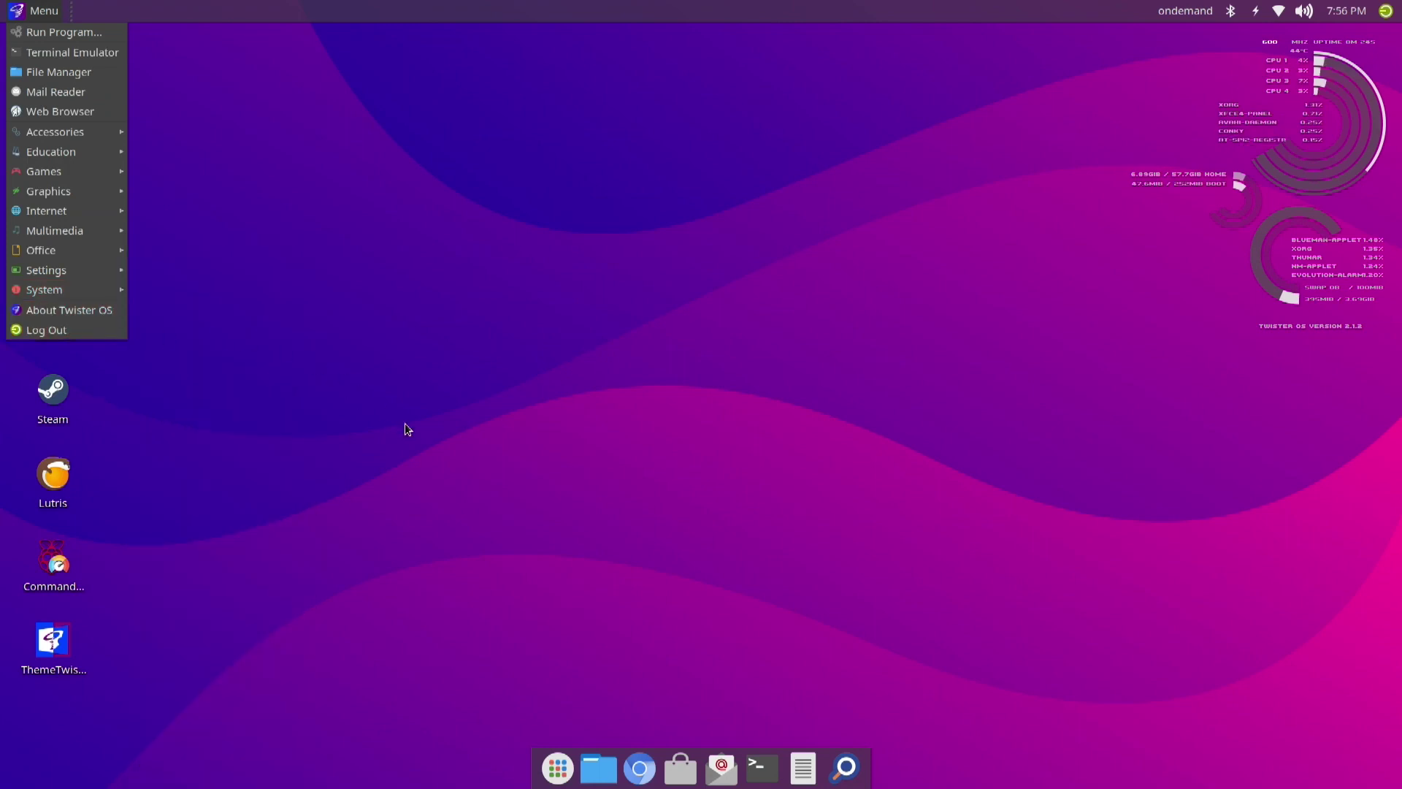
{"action": "left_click", "coordinate": [557, 767]}
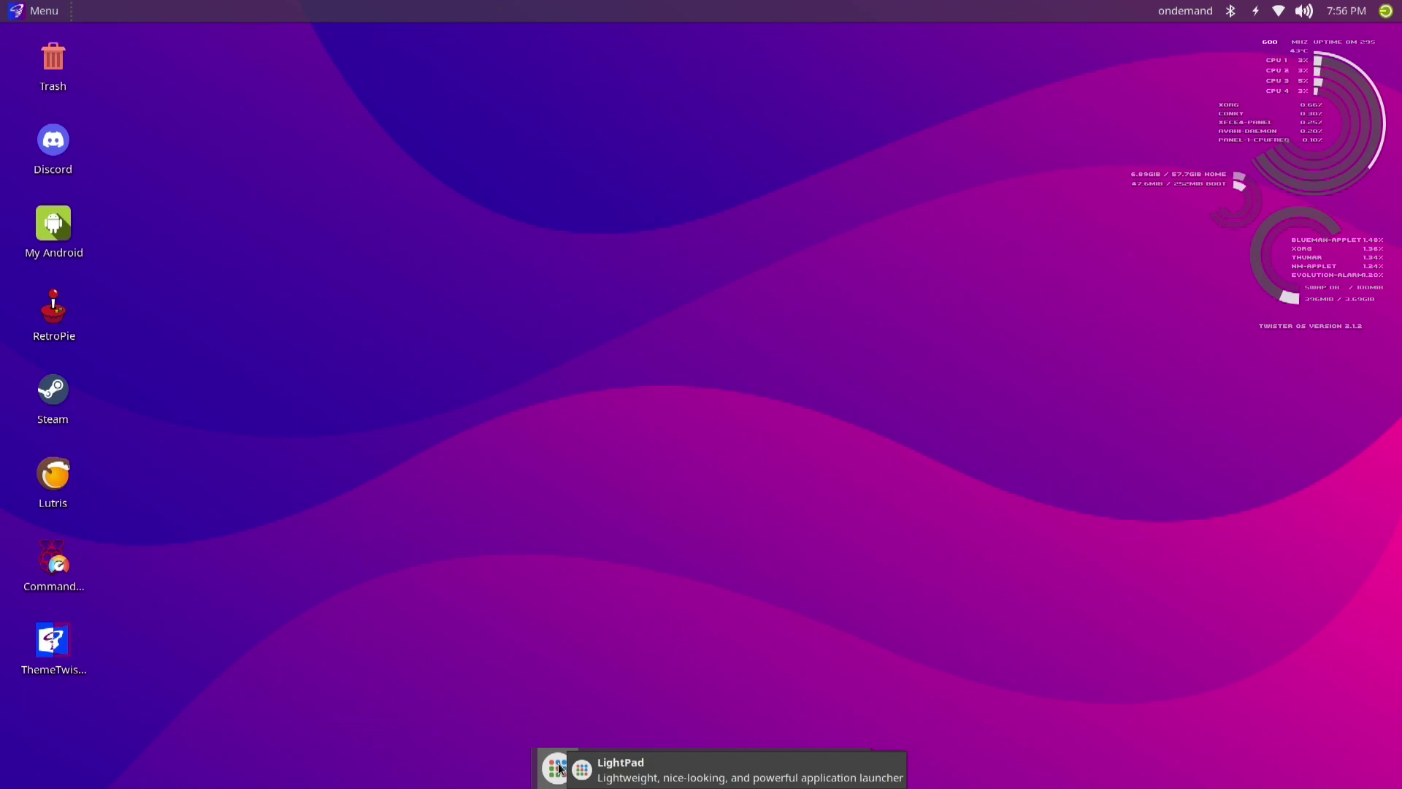
{"action": "left_click", "coordinate": [559, 769]}
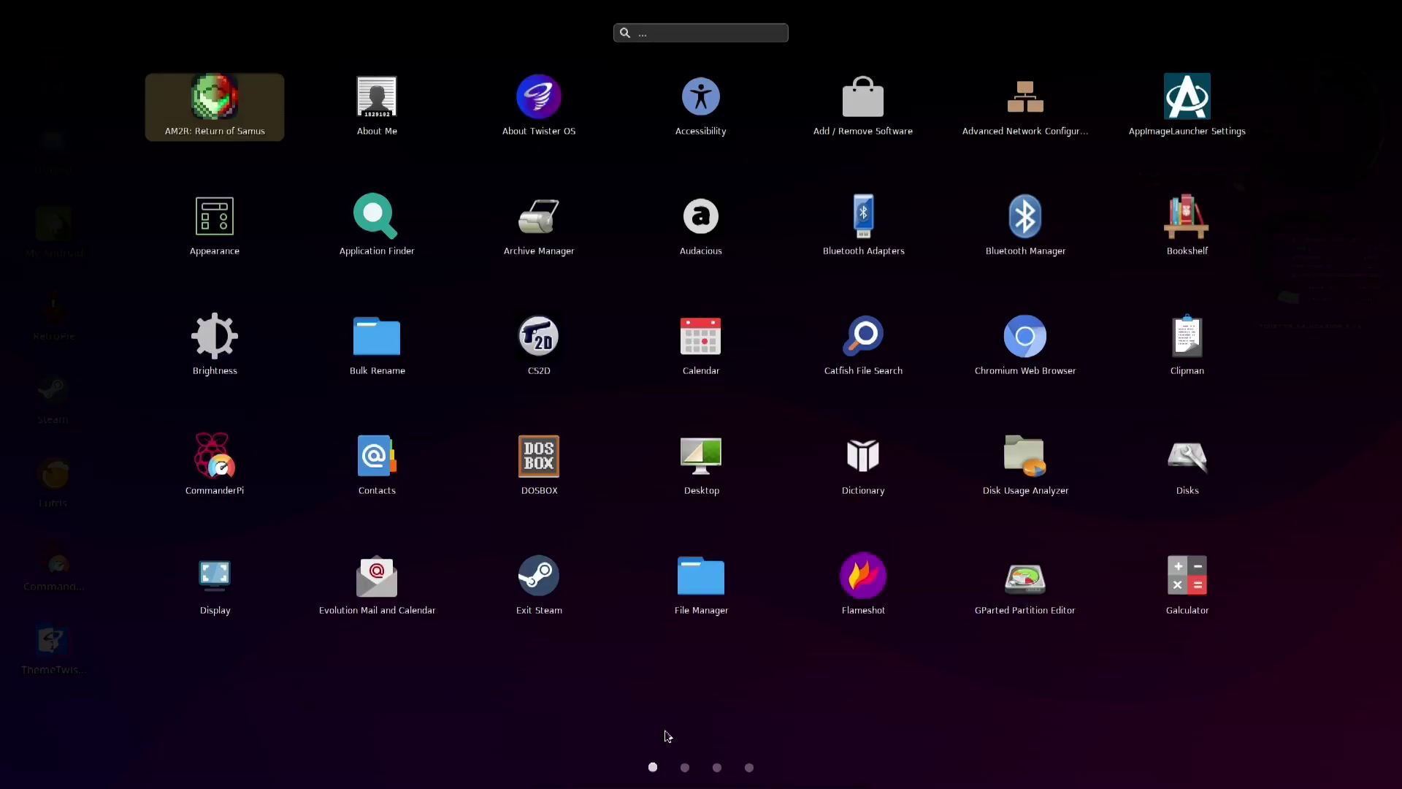
{"action": "left_click", "coordinate": [686, 768]}
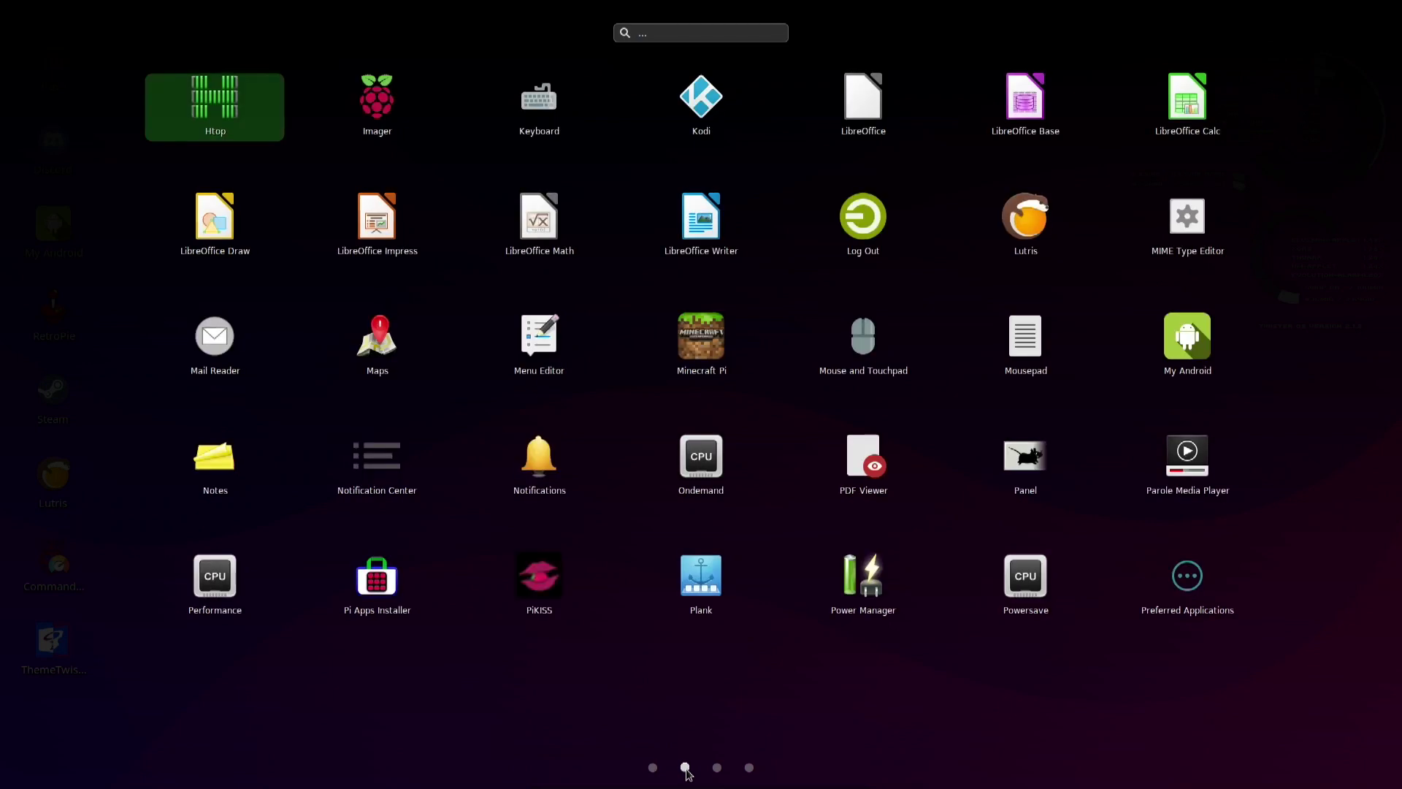
{"action": "left_click", "coordinate": [718, 770]}
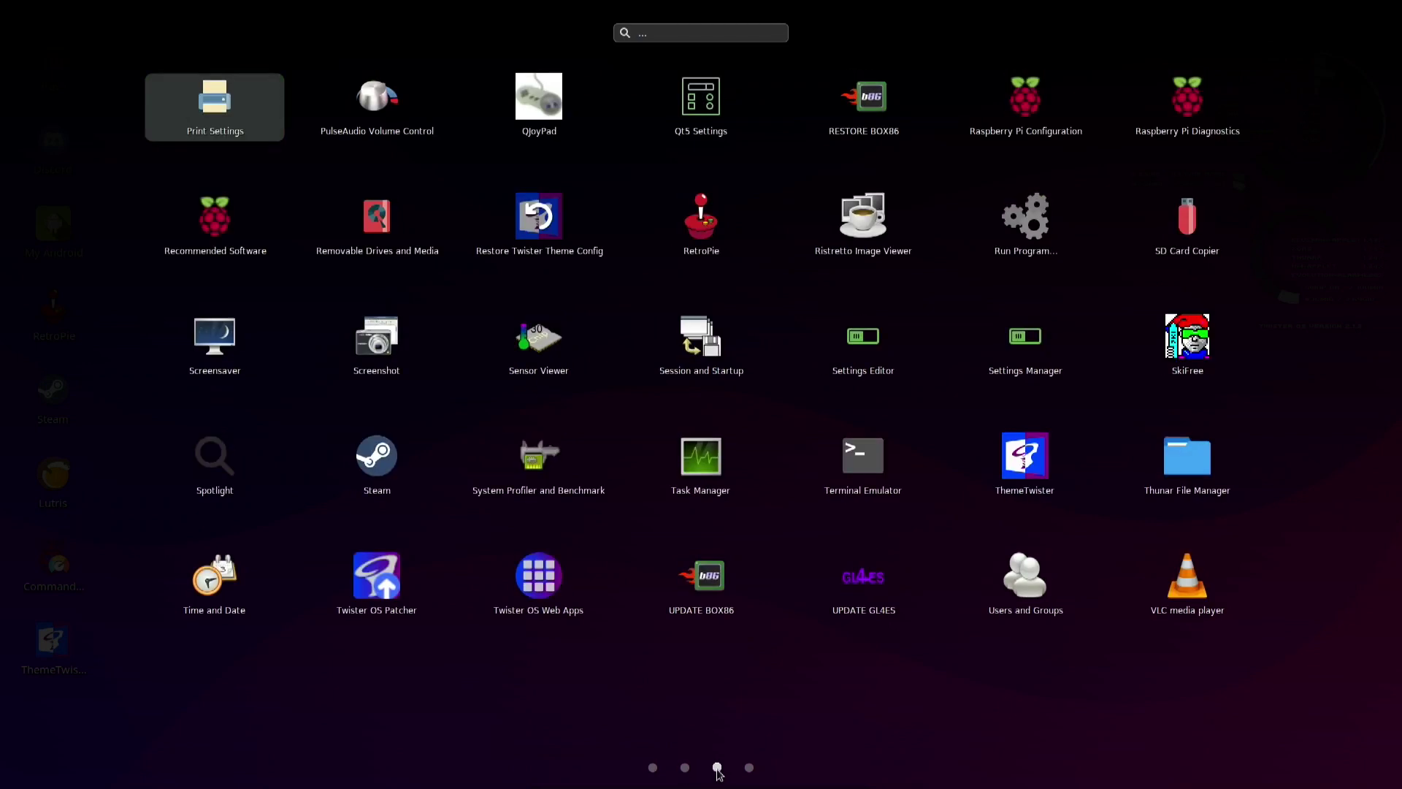
{"action": "left_click", "coordinate": [750, 769]}
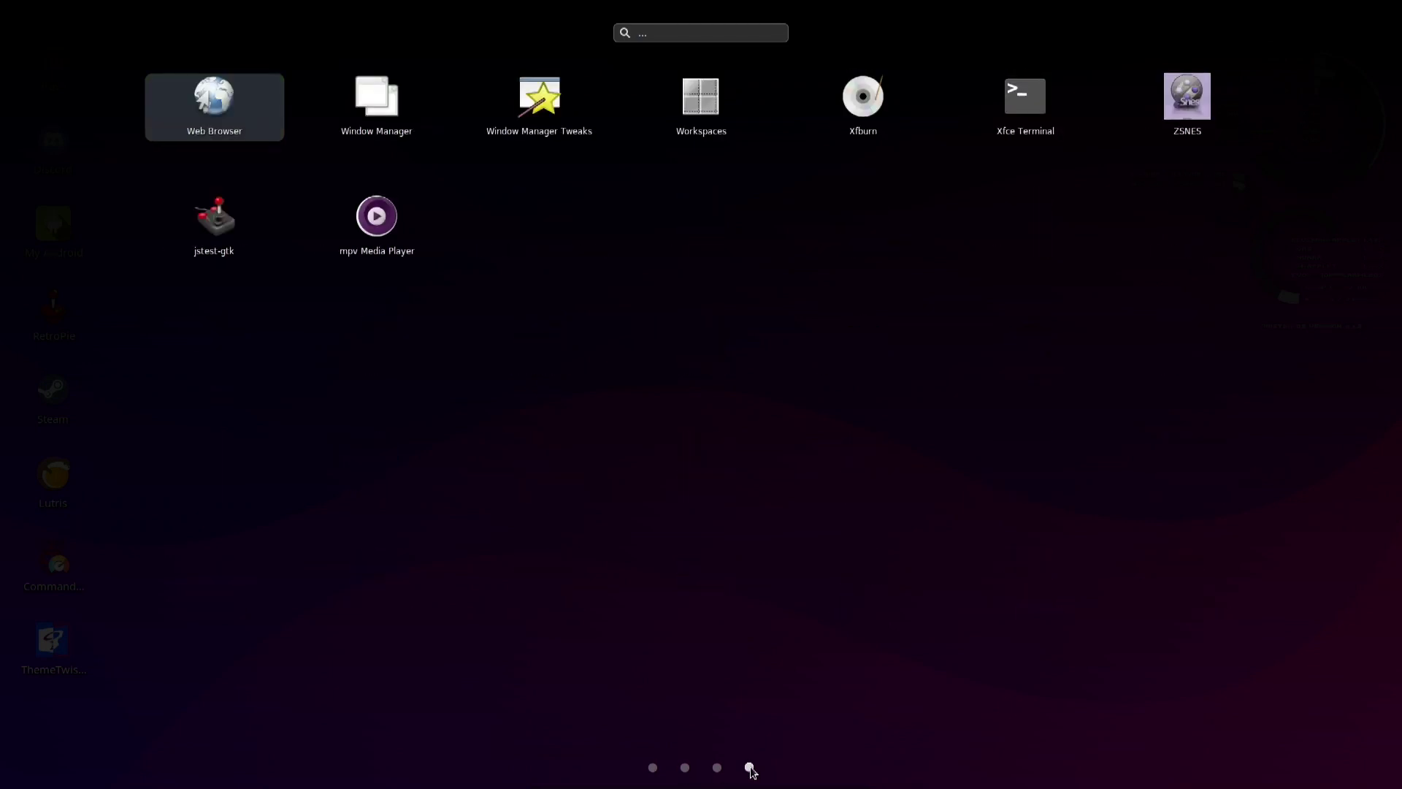
{"action": "left_click", "coordinate": [752, 771]}
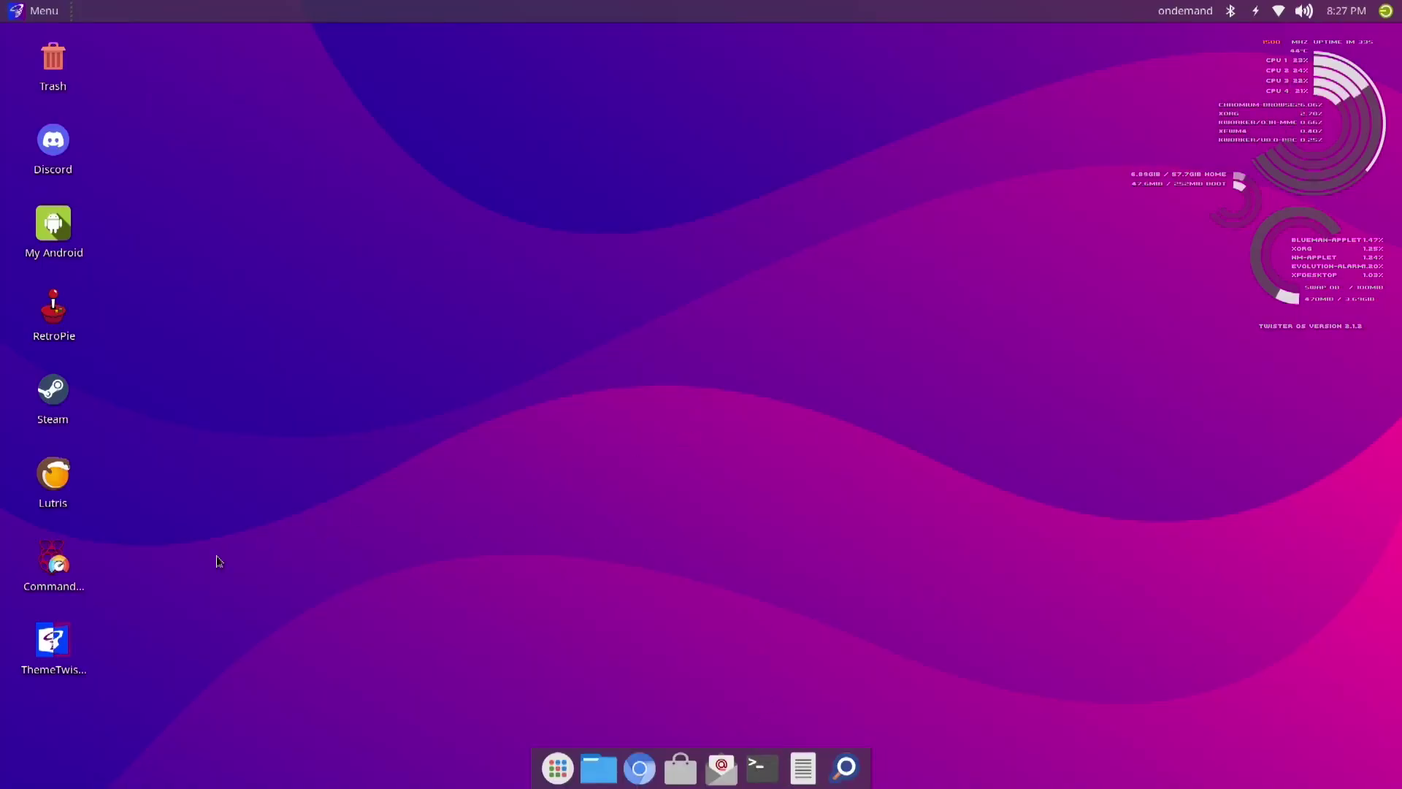
{"action": "double_click", "coordinate": [67, 649]}
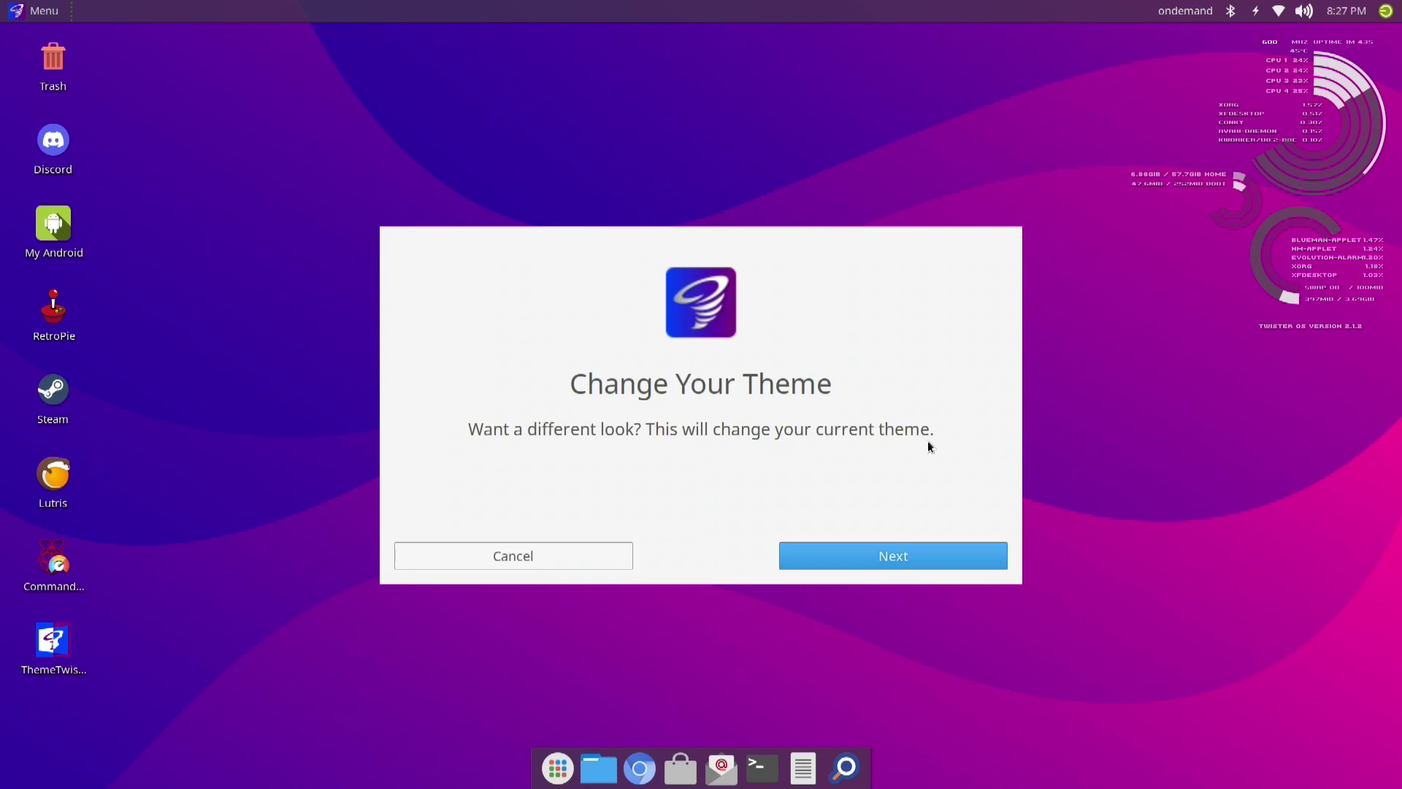
Step: Continue in ThemeTwister and confirm applying the Twister 95 theme
{"action": "left_click", "coordinate": [900, 554]}
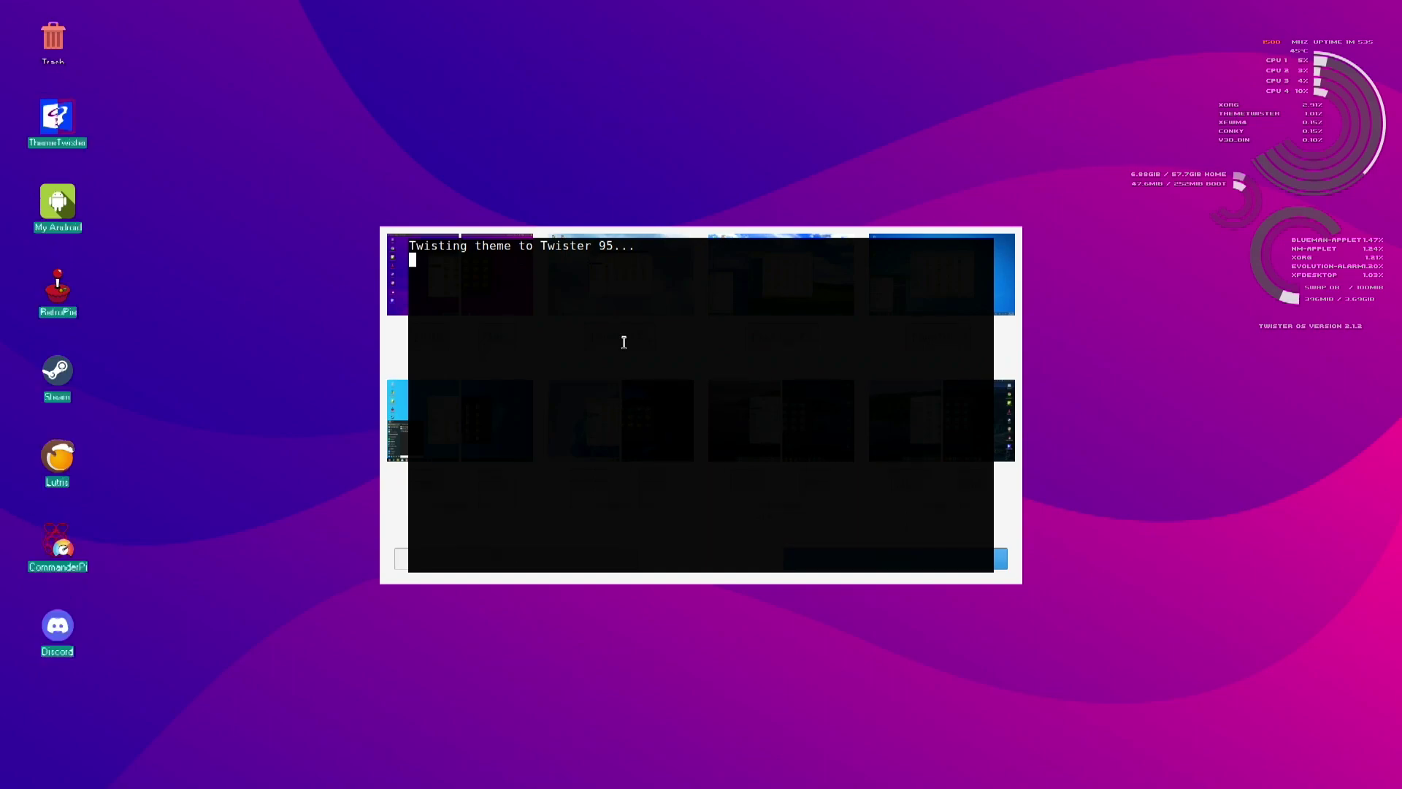
{"action": "key", "text": "Return"}
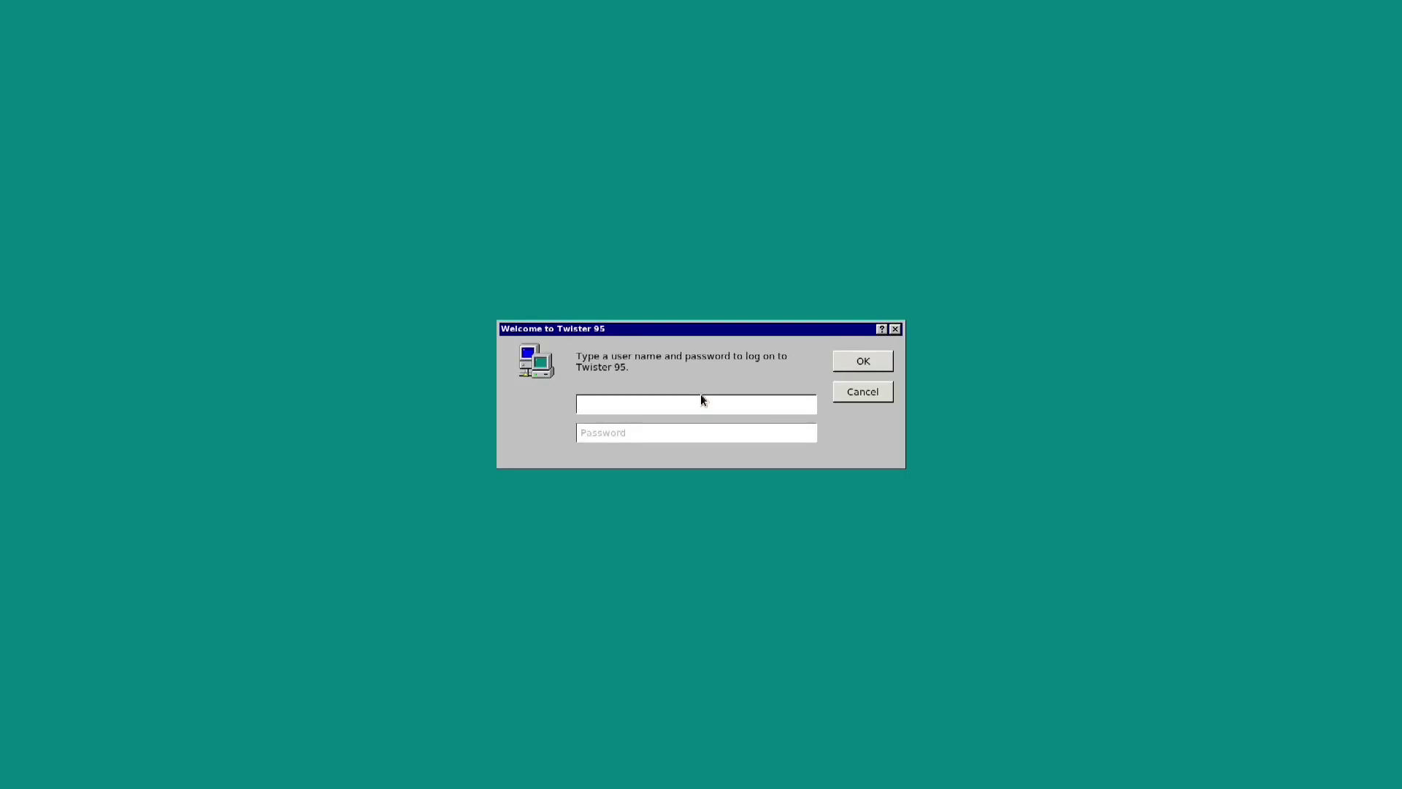
Step: Log on to Twister 95 with the account's user name and password
{"action": "type", "text": "pi"}
{"action": "key", "text": "Tab"}
{"action": "type", "text": "raspberry"}
{"action": "key", "text": "Return"}
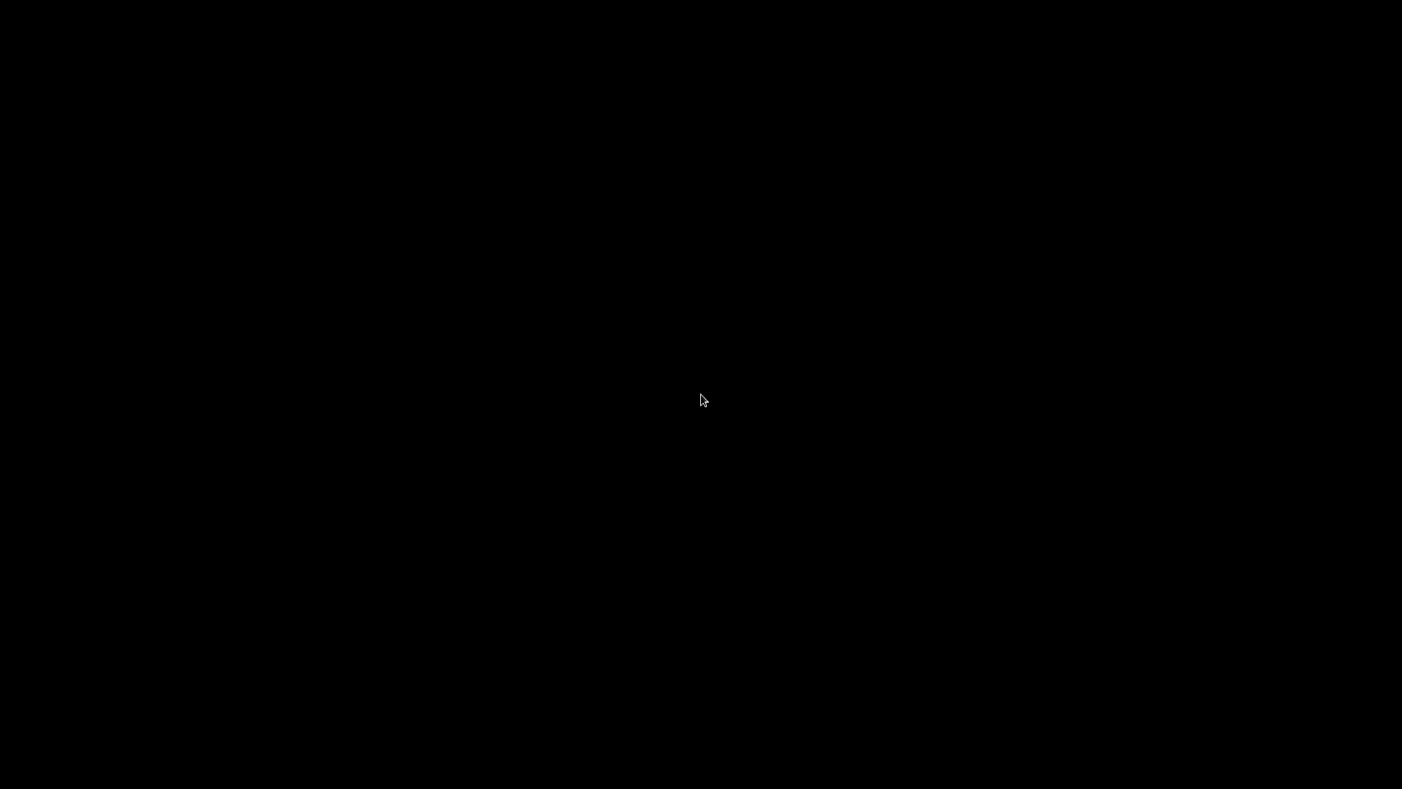
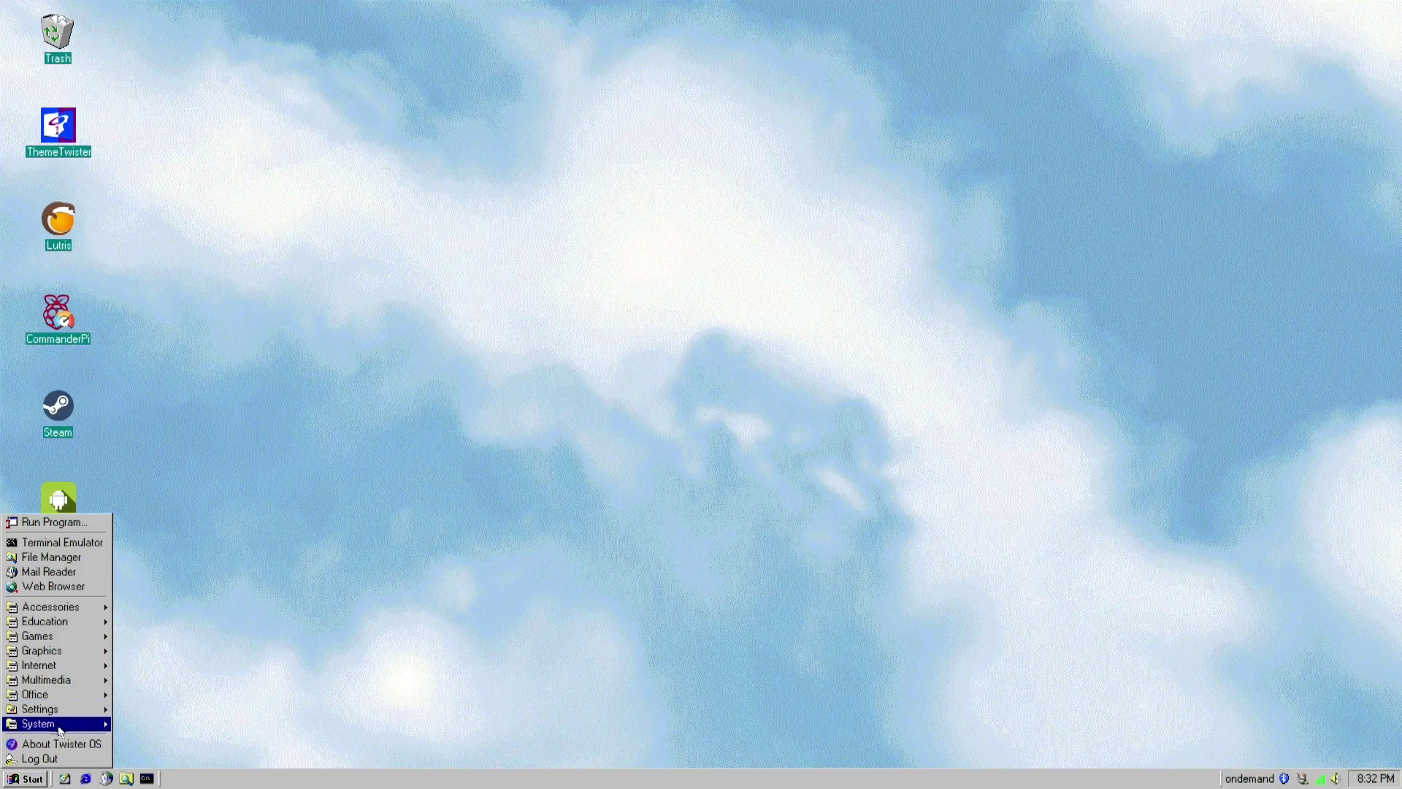
Step: Launch ThemeTwister, apply the light iTwister Sur theme, and confirm the automatic session restart
{"action": "left_click", "coordinate": [326, 676]}
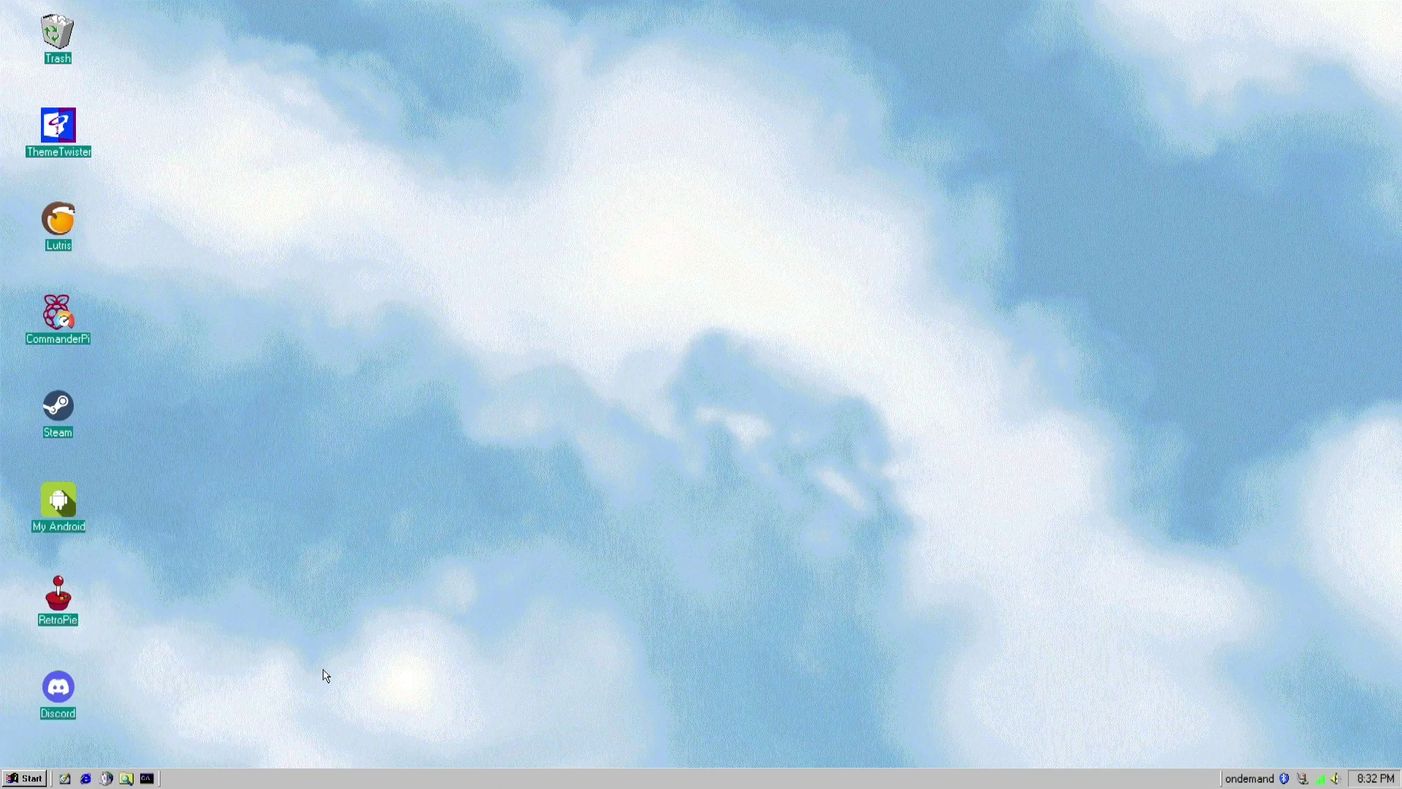
{"action": "double_click", "coordinate": [65, 135]}
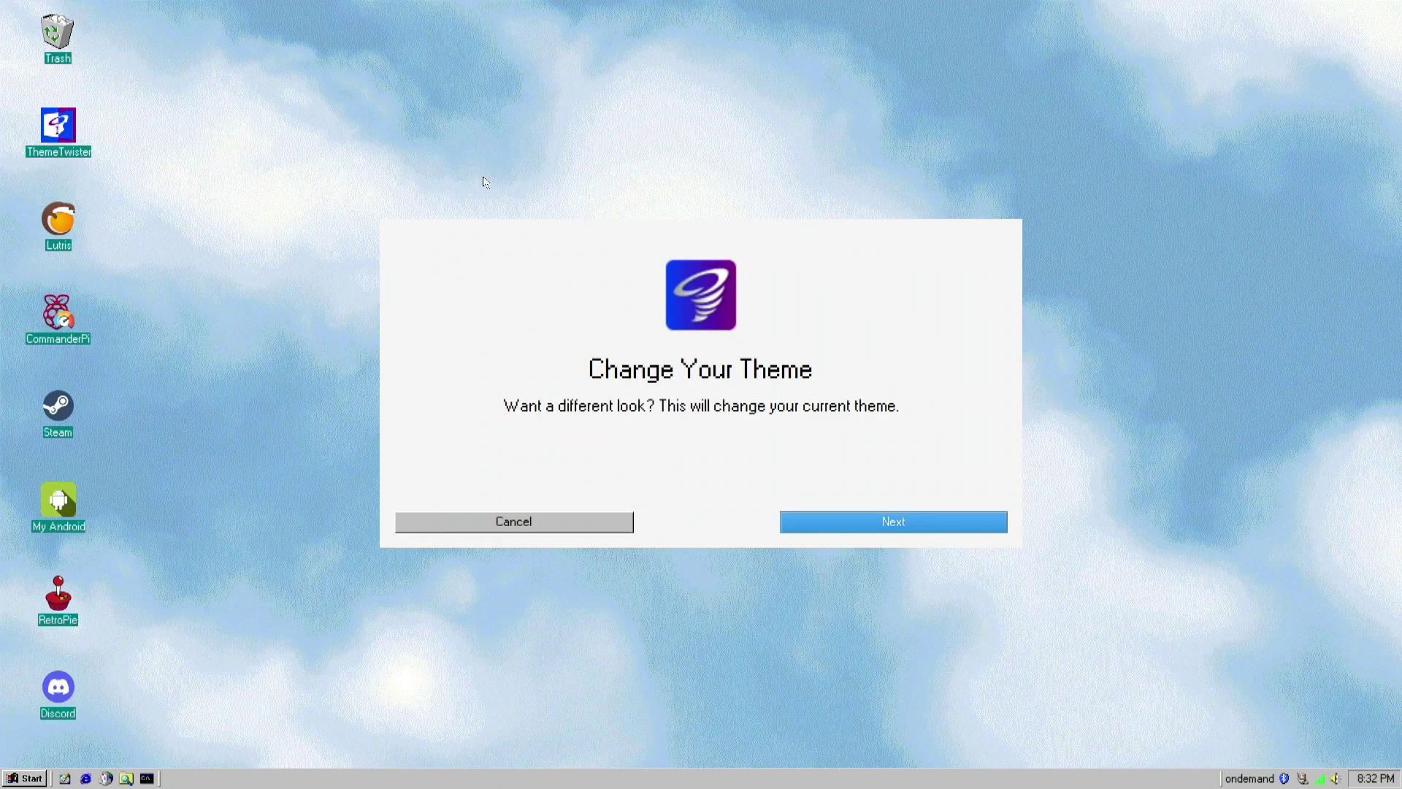
{"action": "left_click", "coordinate": [891, 522]}
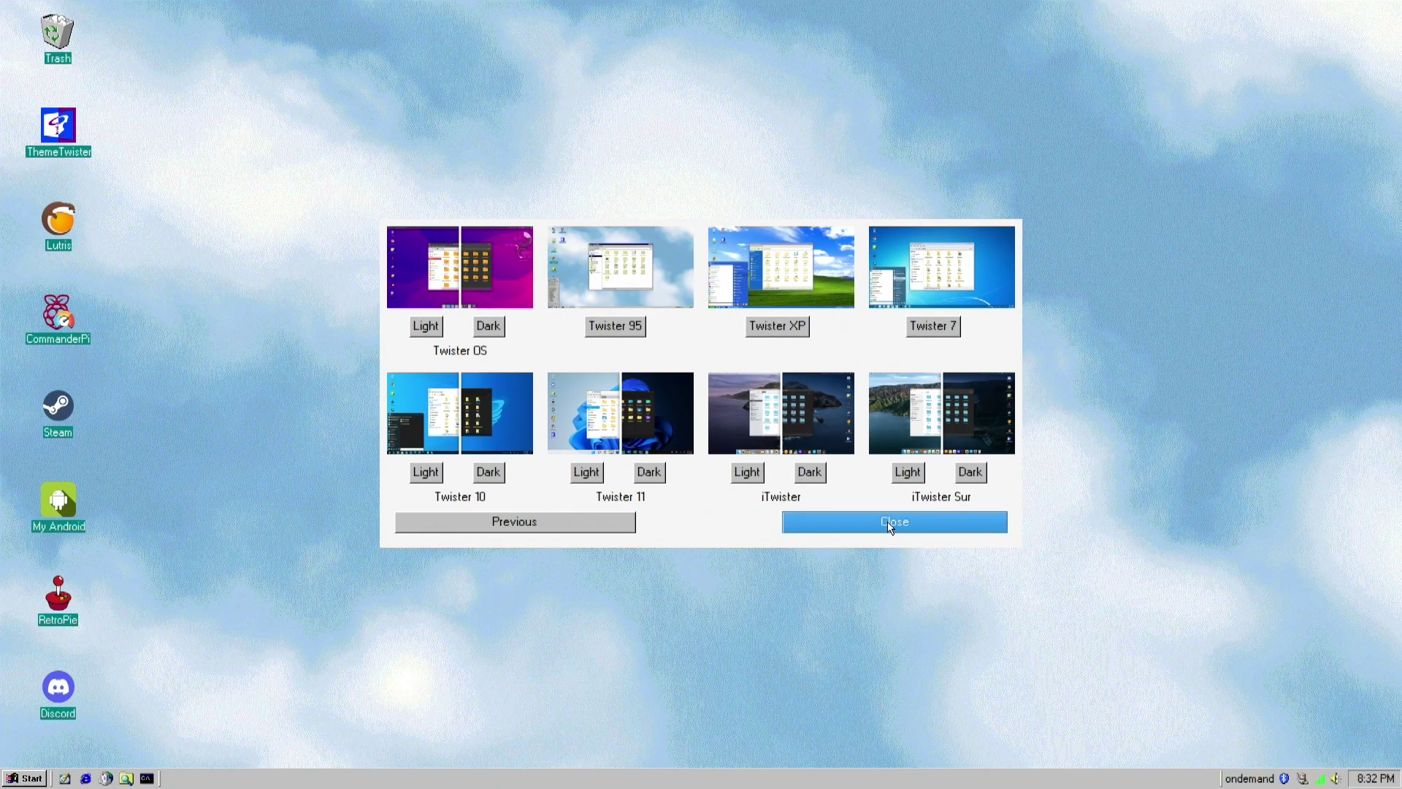
{"action": "left_click", "coordinate": [907, 472]}
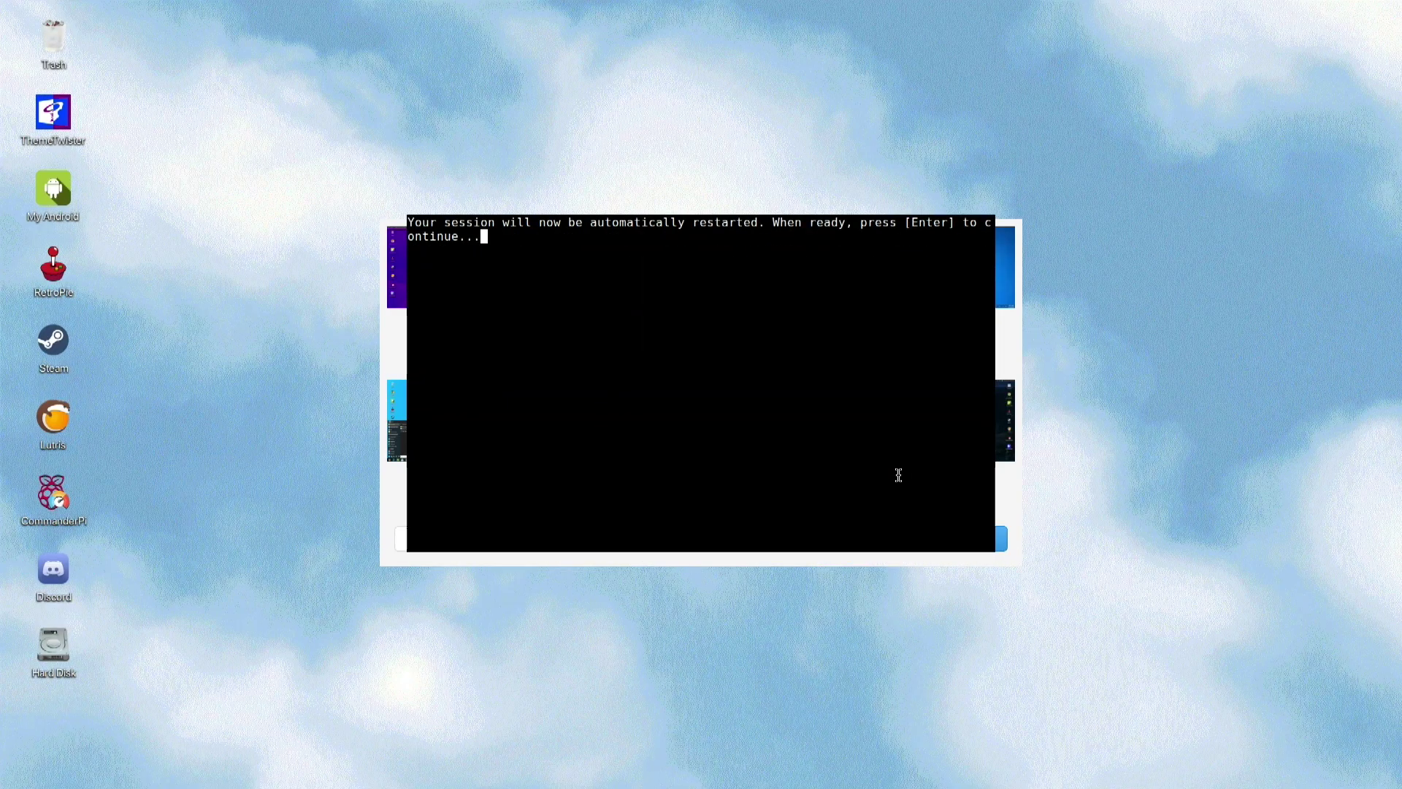
{"action": "key", "text": "Return"}
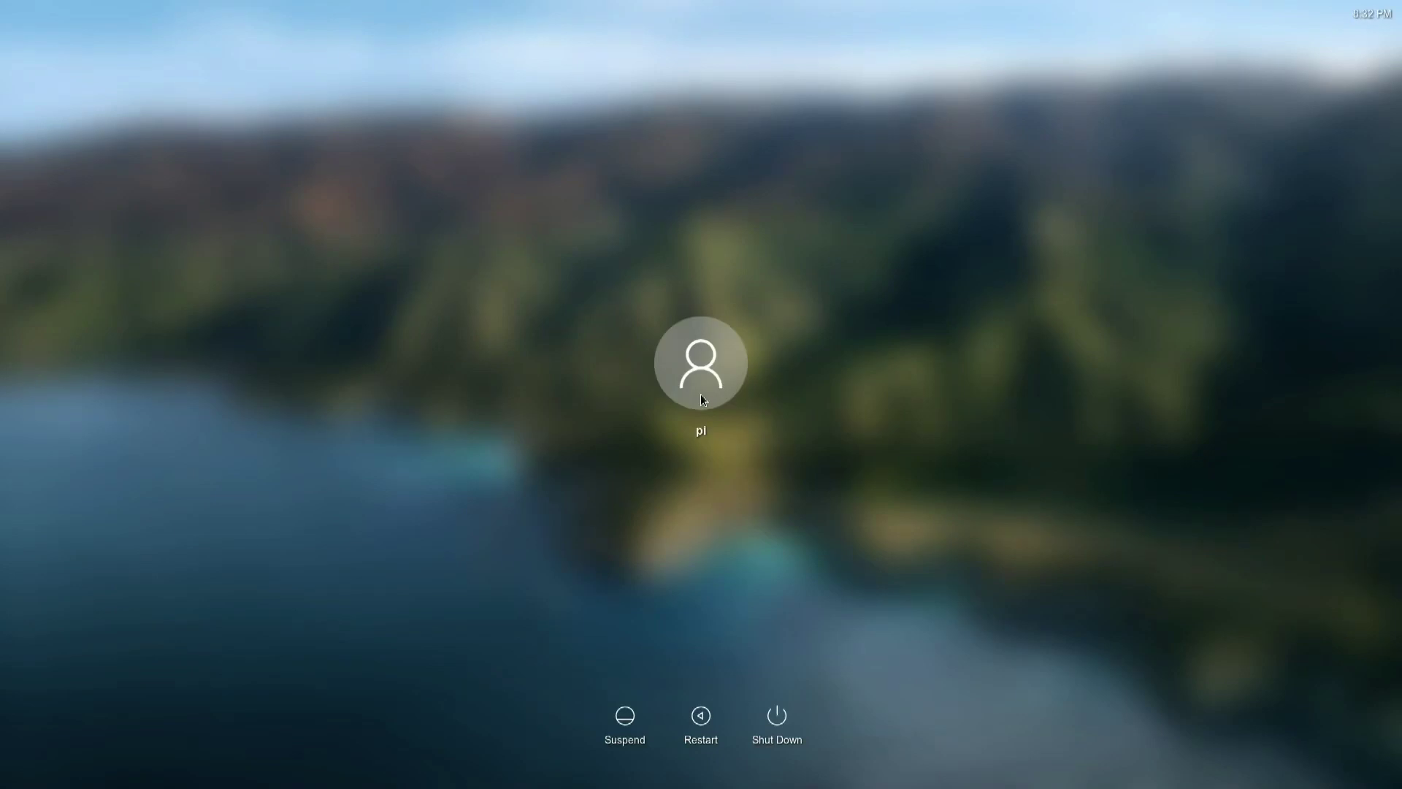
Step: Sign in with the account password, then open Thunar File Manager on the iTwister Sur desktop
{"action": "left_click", "coordinate": [700, 395]}
{"action": "type", "text": "••••"}
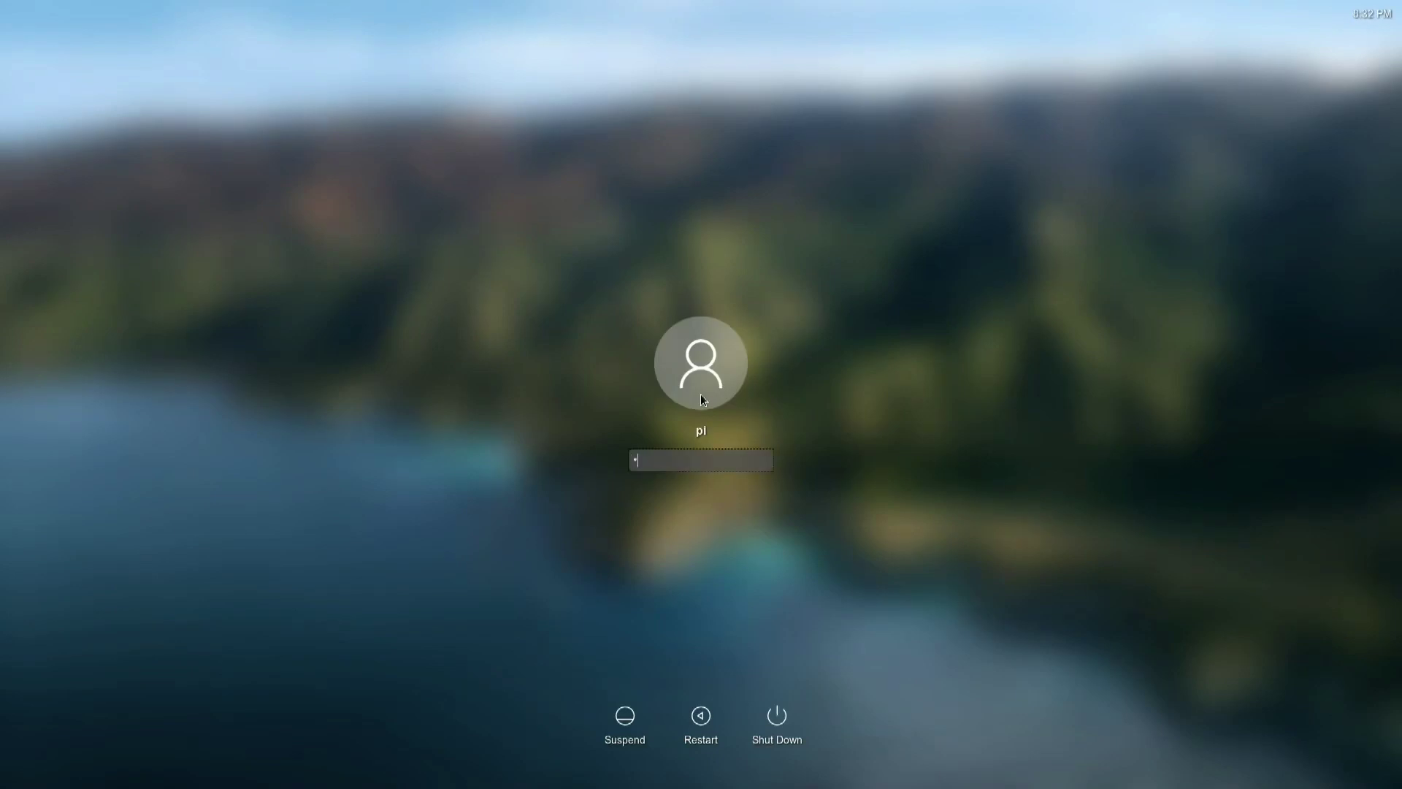
{"action": "type", "text": "•••••"}
{"action": "key", "text": "Return"}
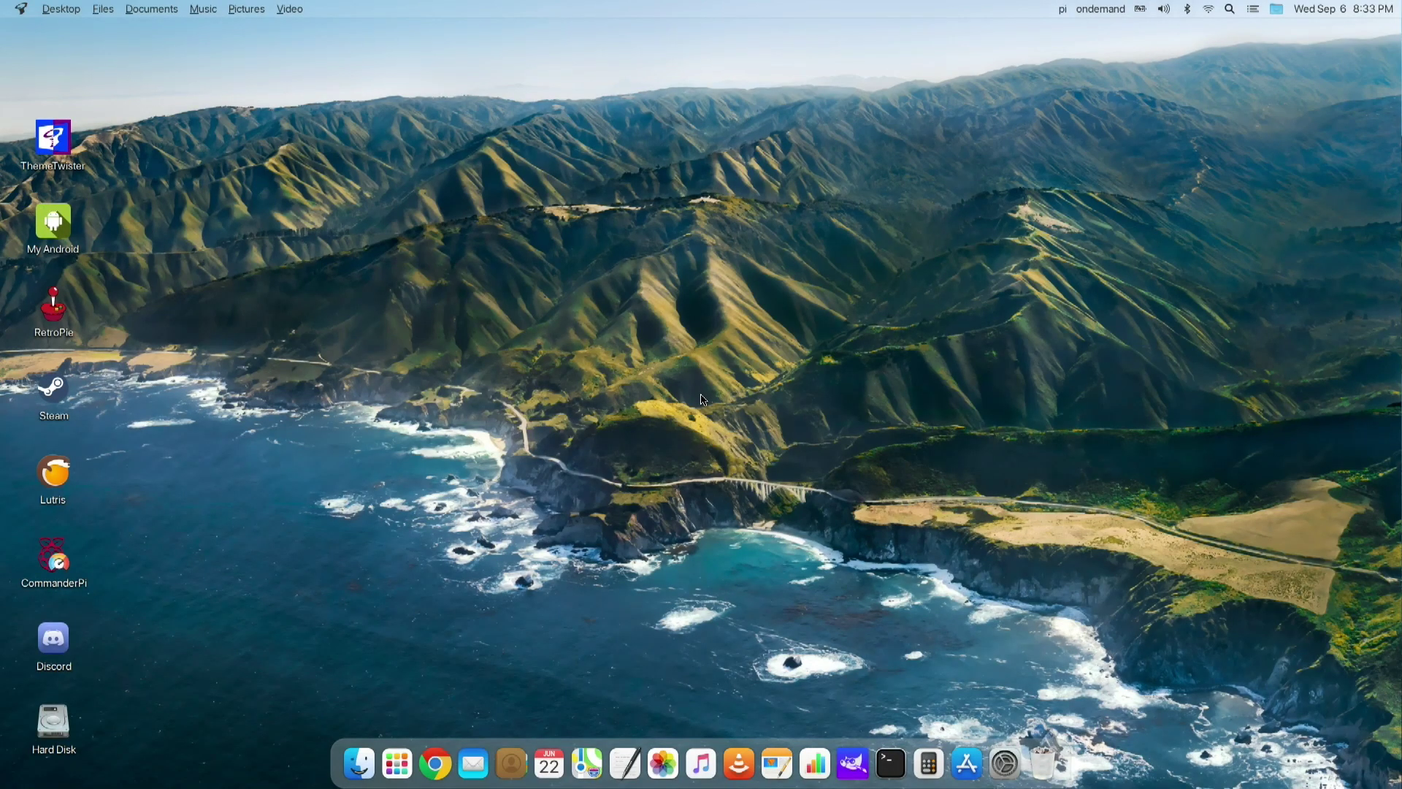
{"action": "left_click", "coordinate": [354, 766]}
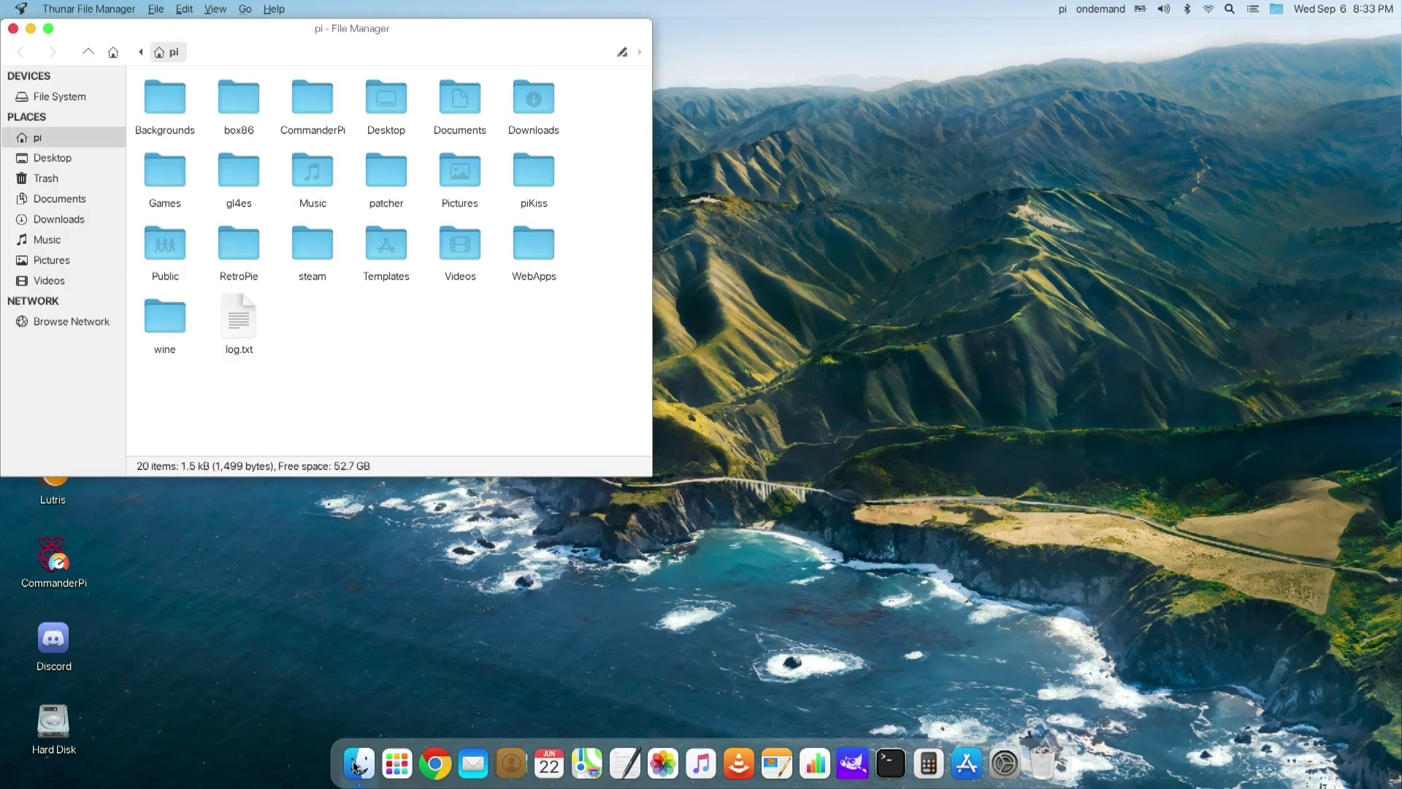
{"action": "left_click", "coordinate": [394, 765]}
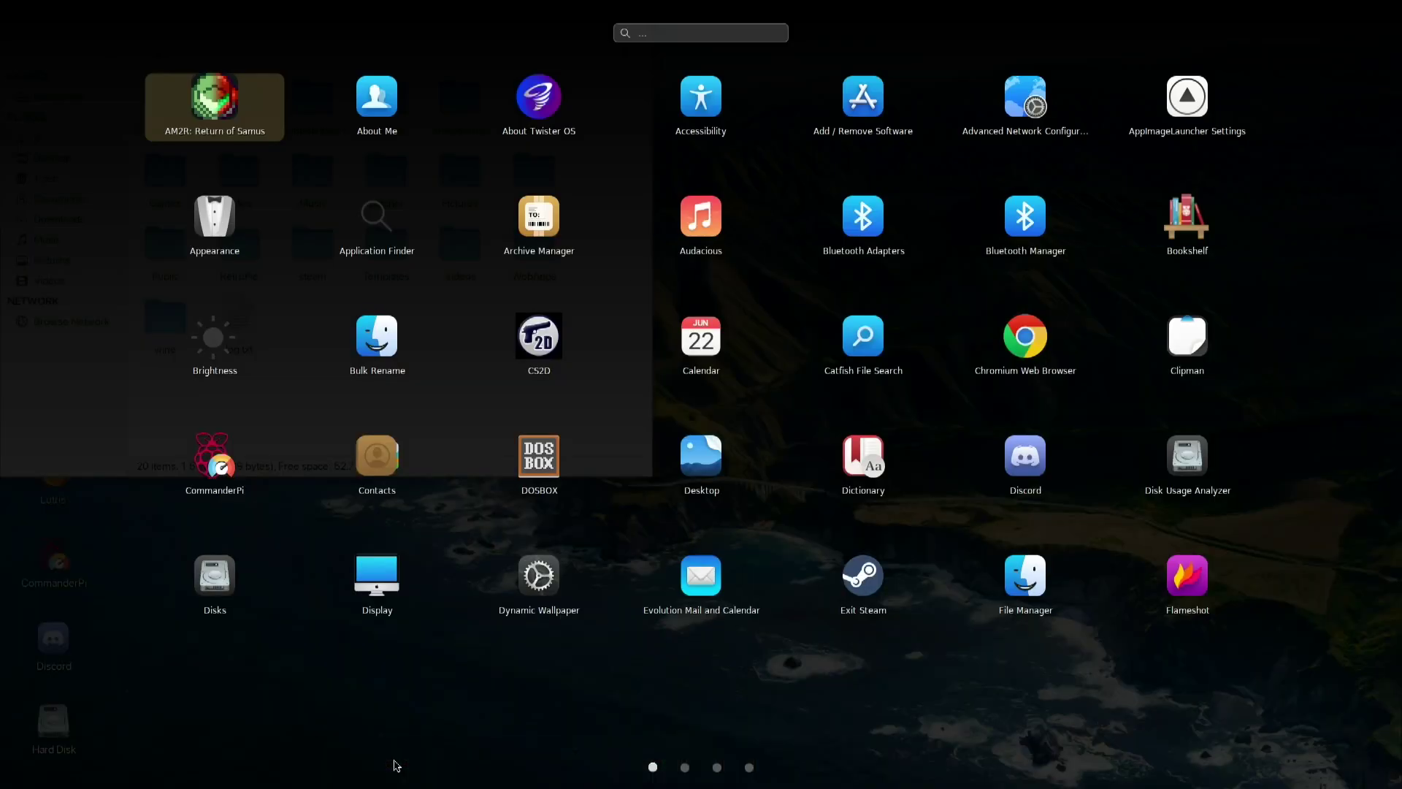
{"action": "left_click", "coordinate": [395, 765]}
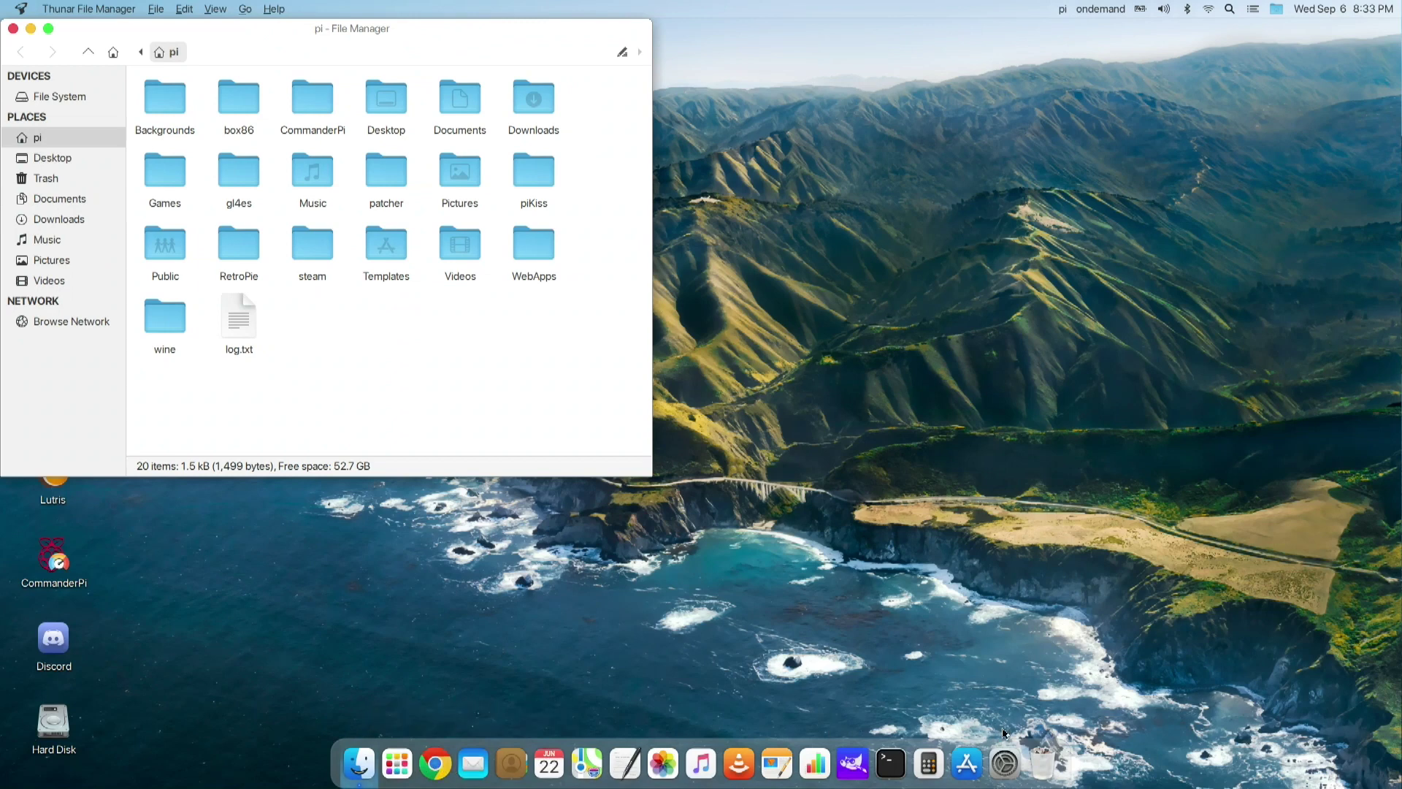
{"action": "left_click", "coordinate": [12, 30]}
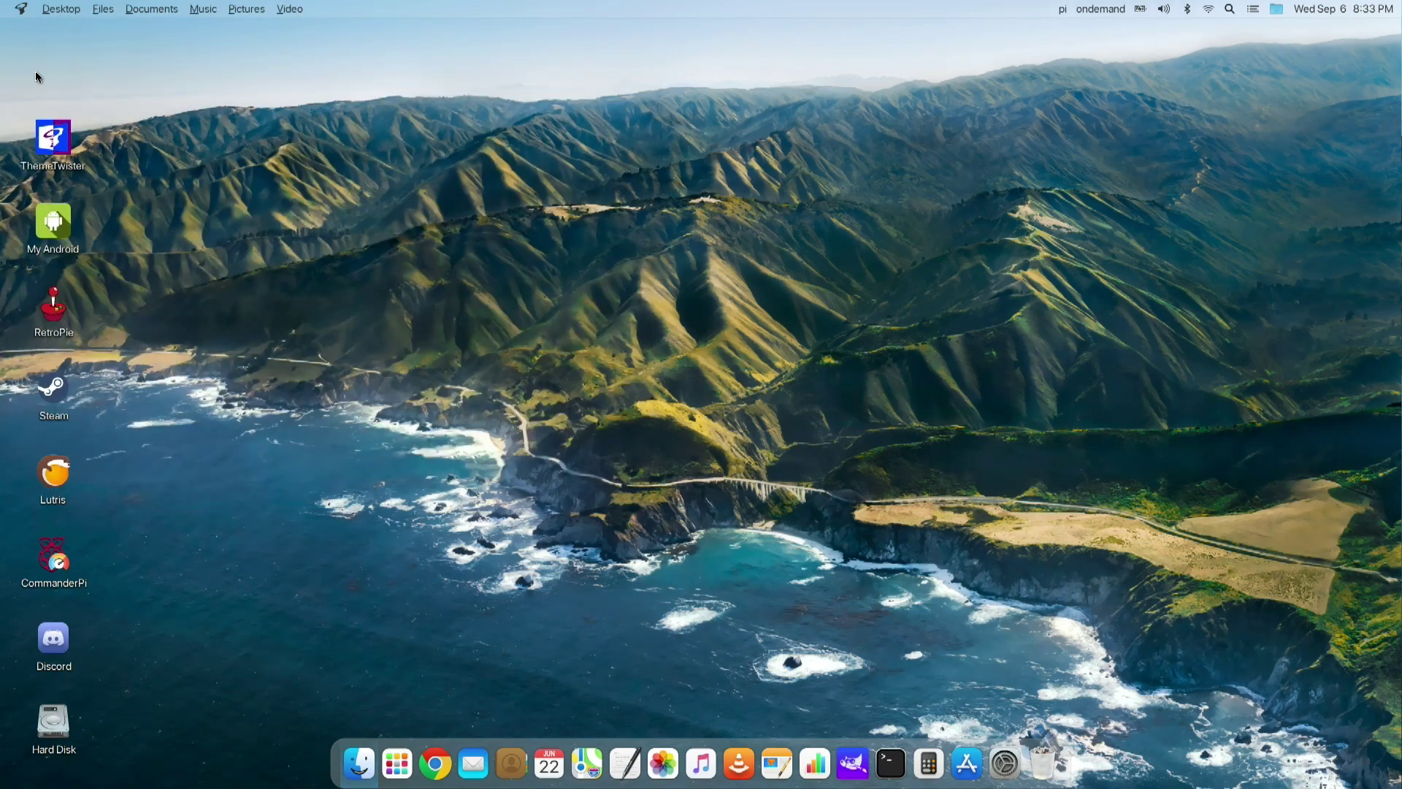
Step: Relaunch ThemeTwister and choose Light under Twister 10
{"action": "double_click", "coordinate": [45, 139]}
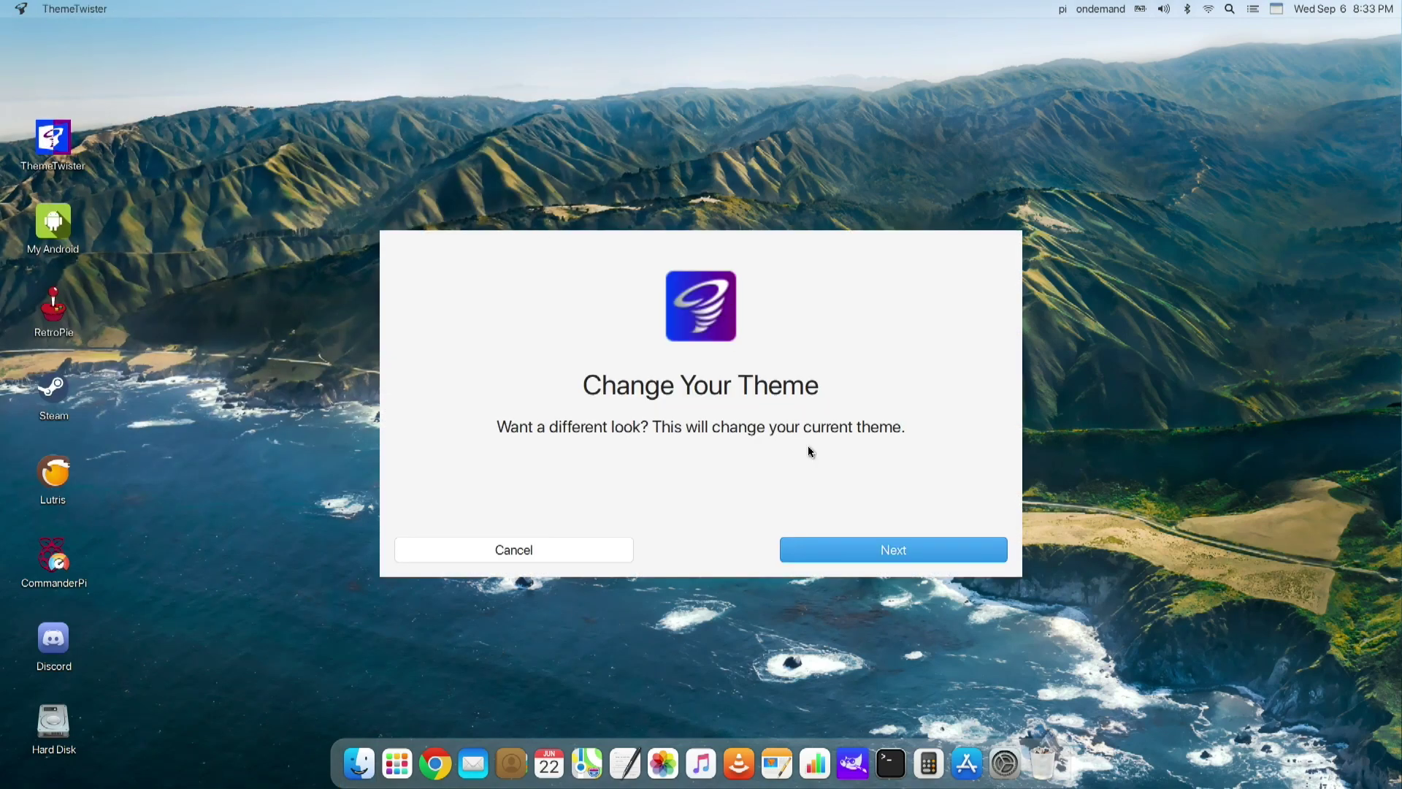
{"action": "left_click", "coordinate": [843, 557]}
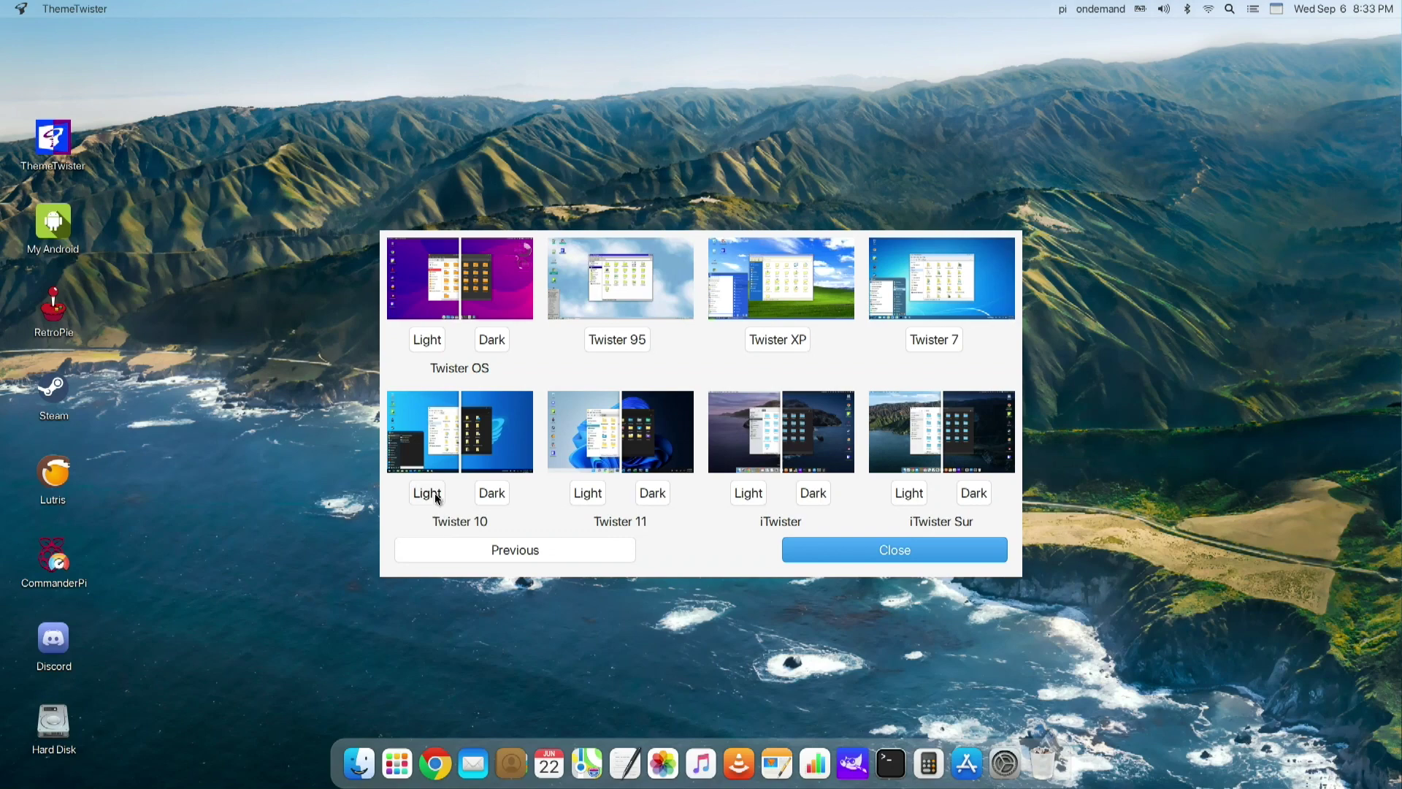
{"action": "left_click", "coordinate": [438, 495]}
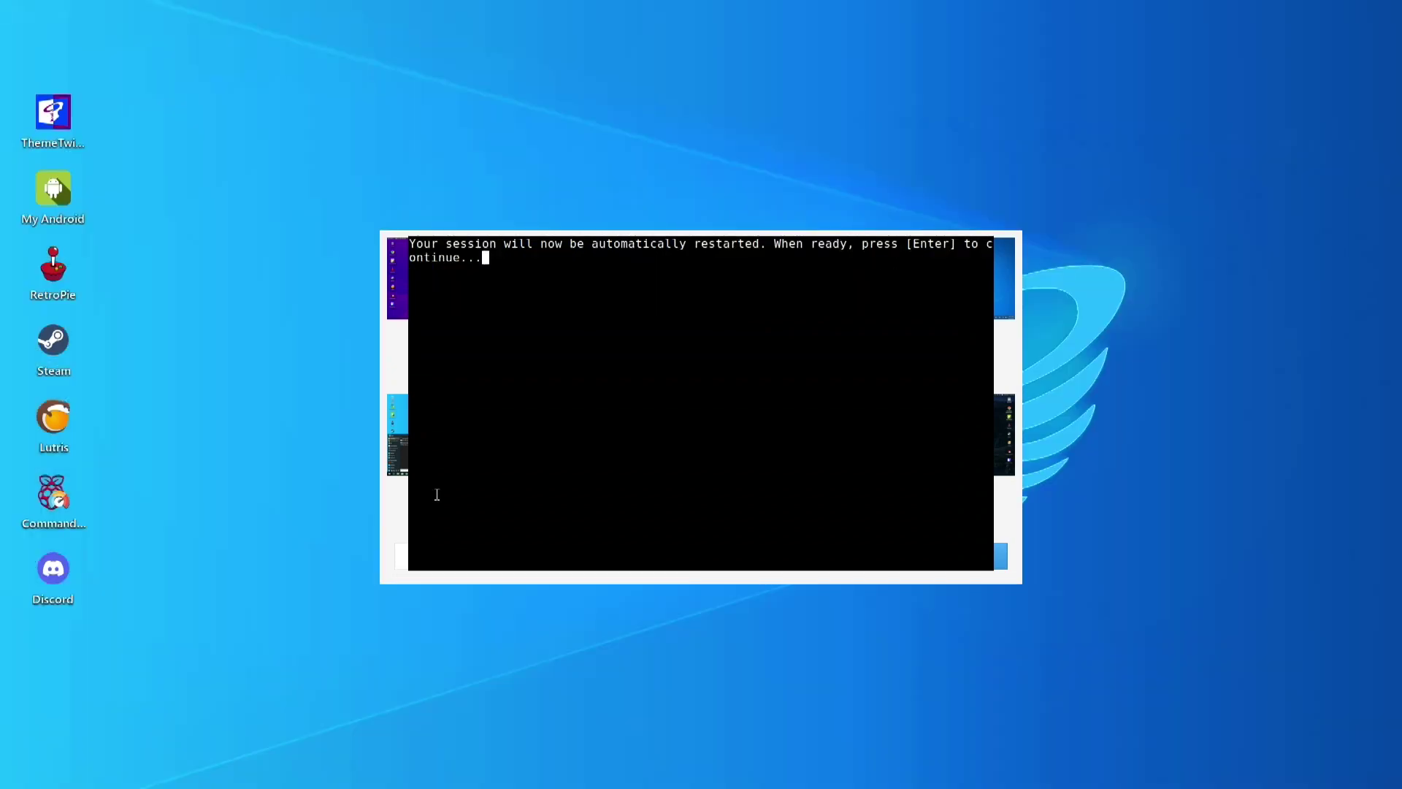
Step: Continue the restart, sign in with the password, and open the Twister 10 application menu
{"action": "key", "text": "Return"}
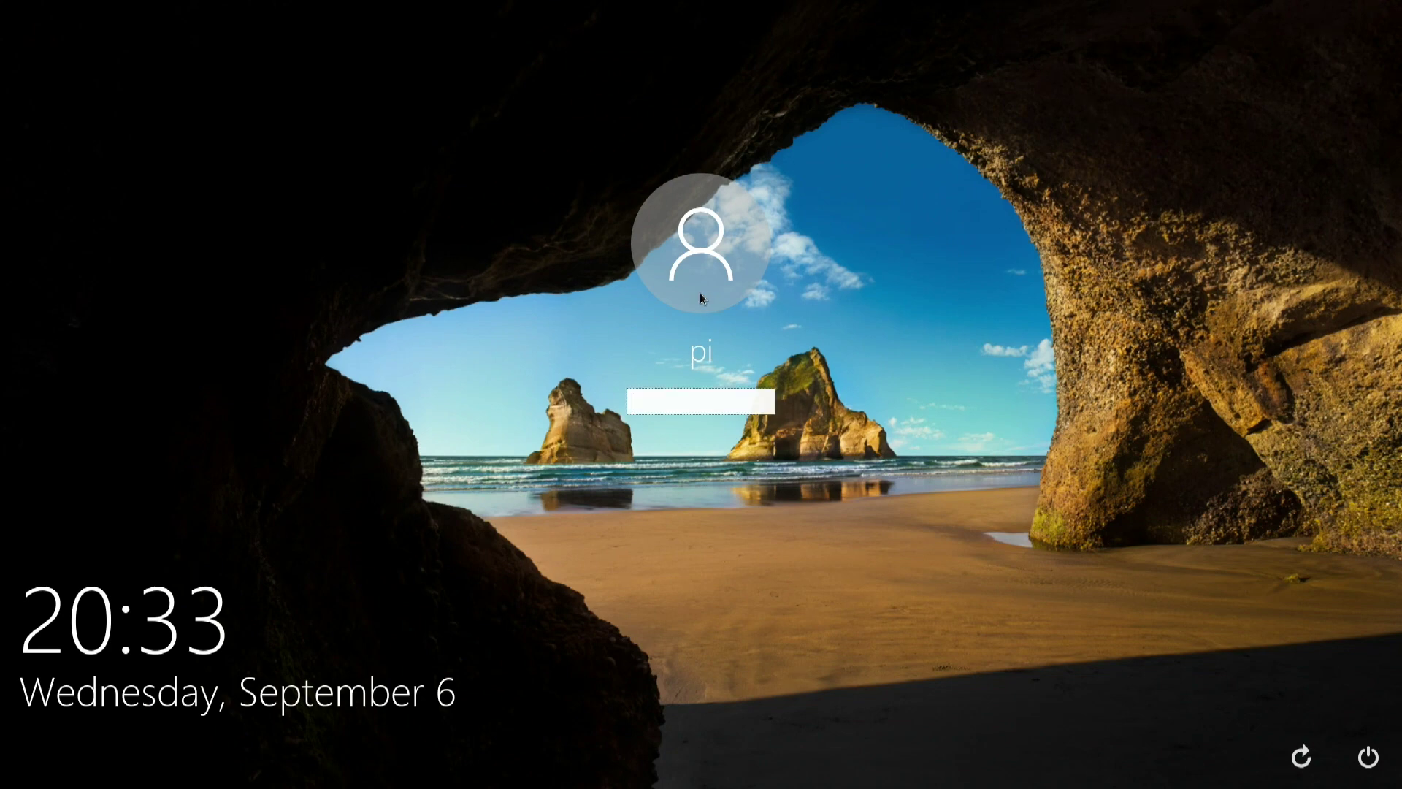
{"action": "type", "text": "****"}
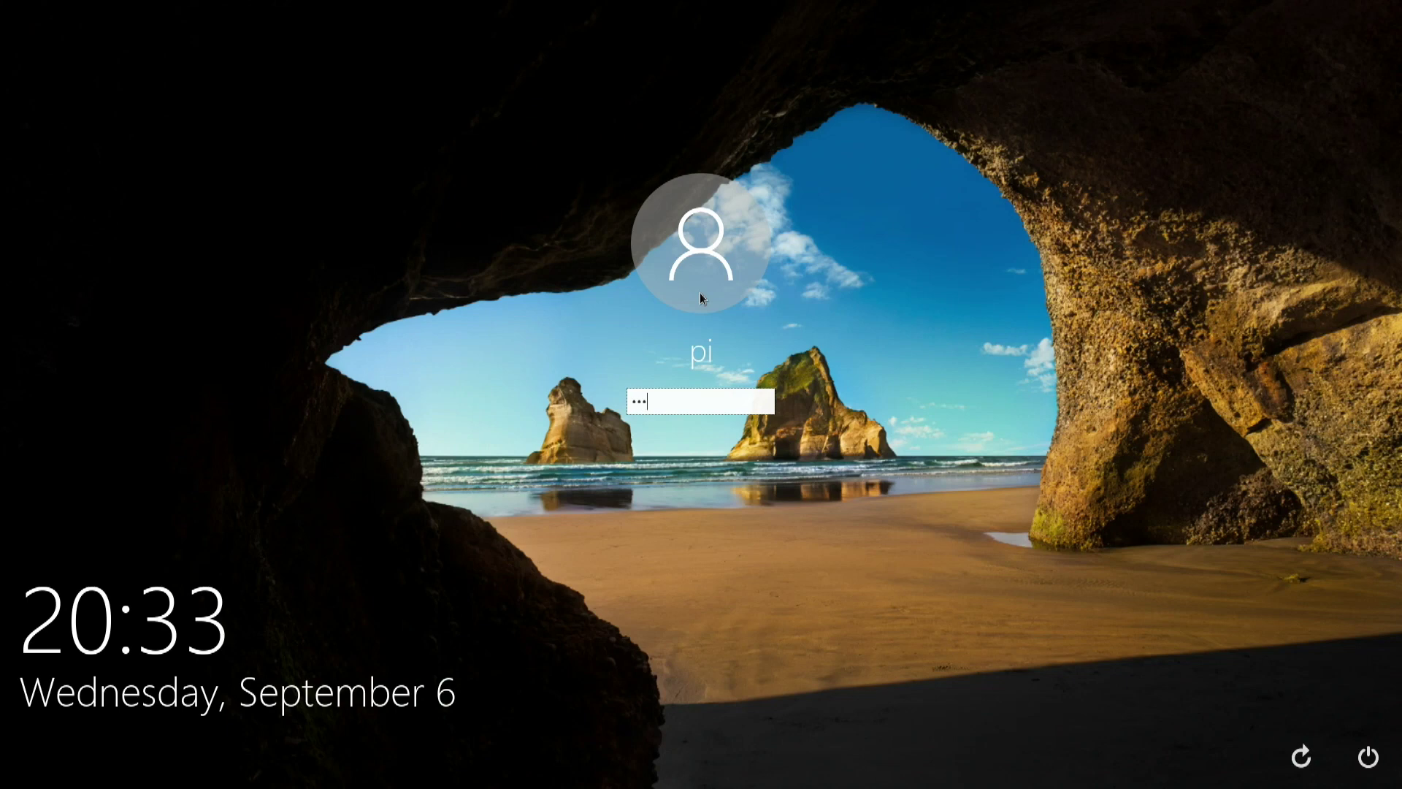
{"action": "type", "text": "******"}
{"action": "key", "text": "Return"}
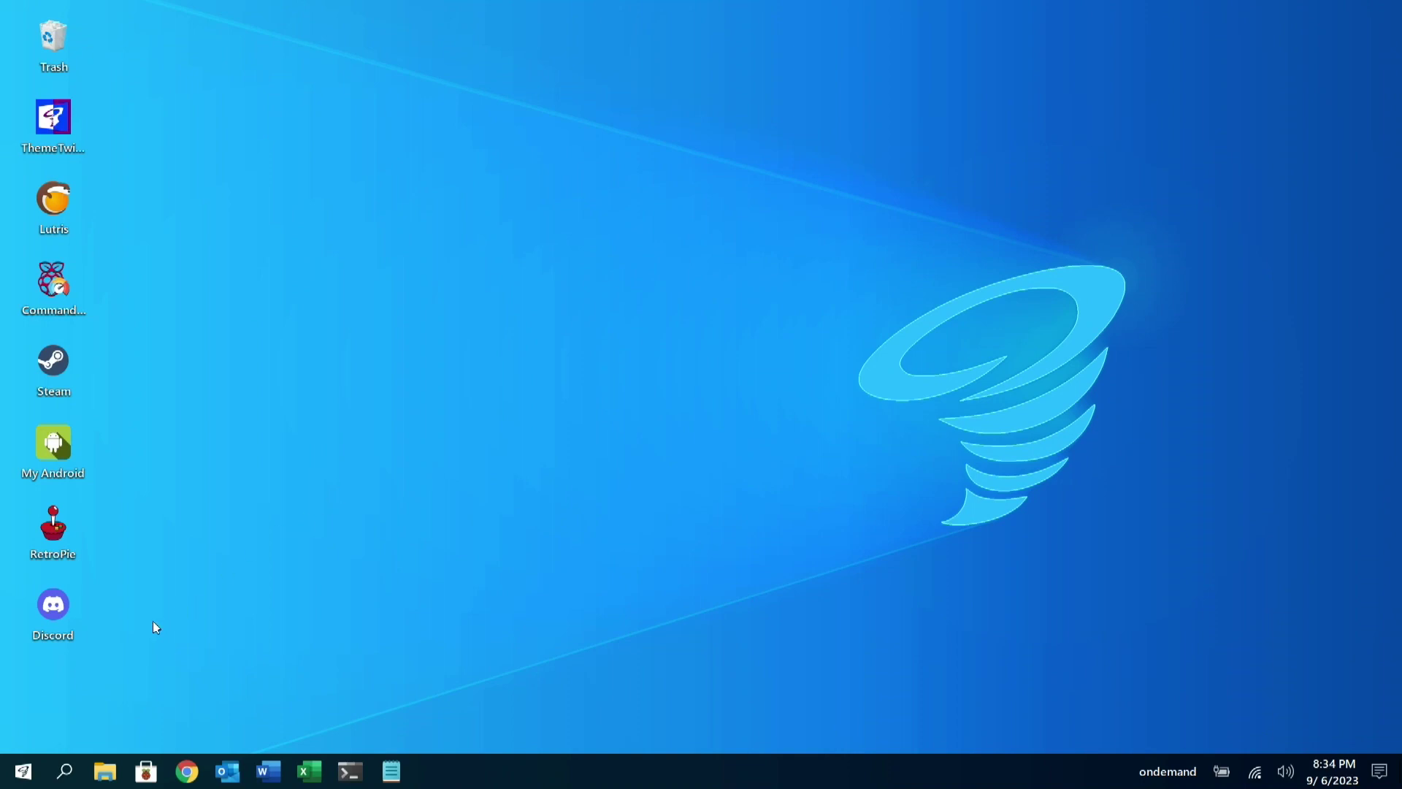
{"action": "left_click", "coordinate": [17, 772]}
{"action": "left_click", "coordinate": [36, 650]}
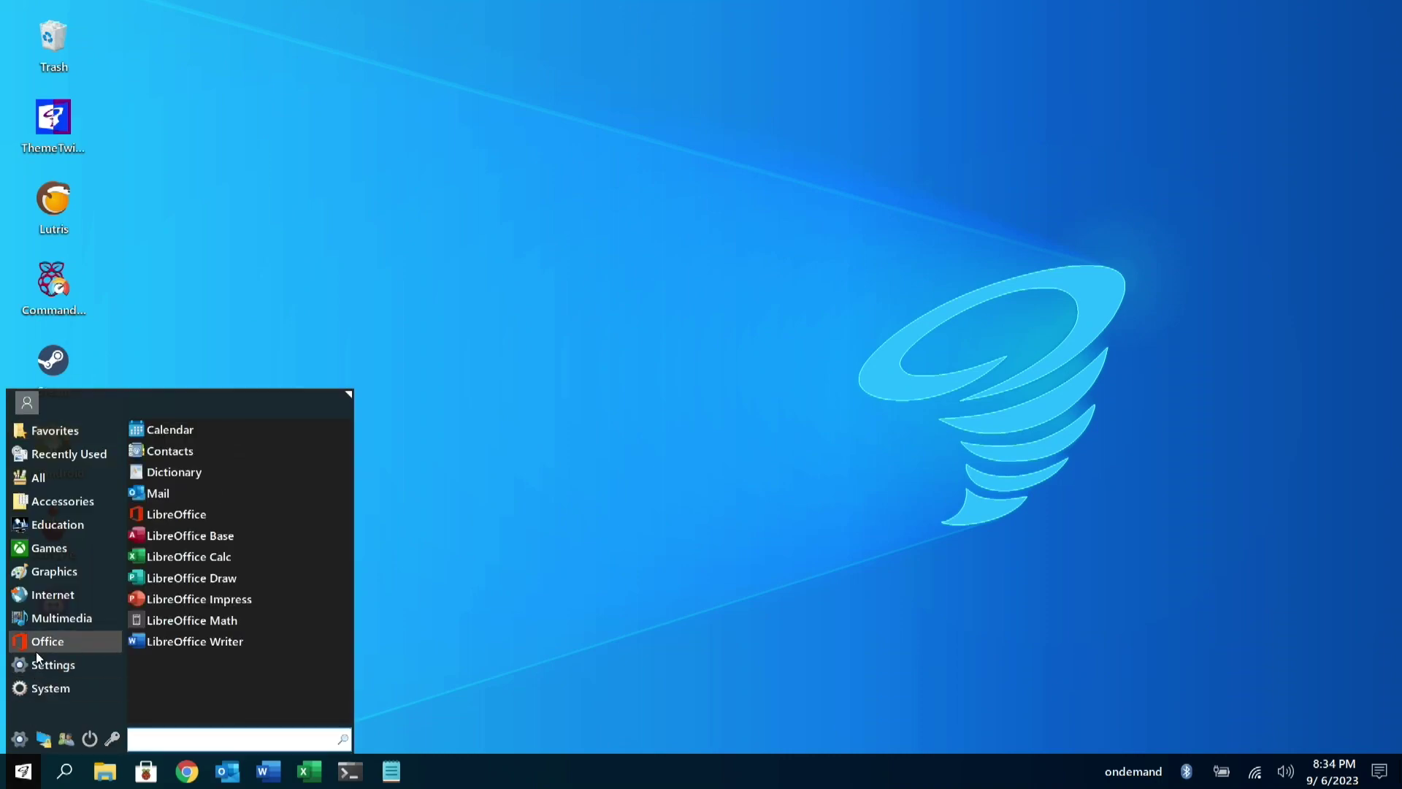
{"action": "mouse_move", "coordinate": [50, 504]}
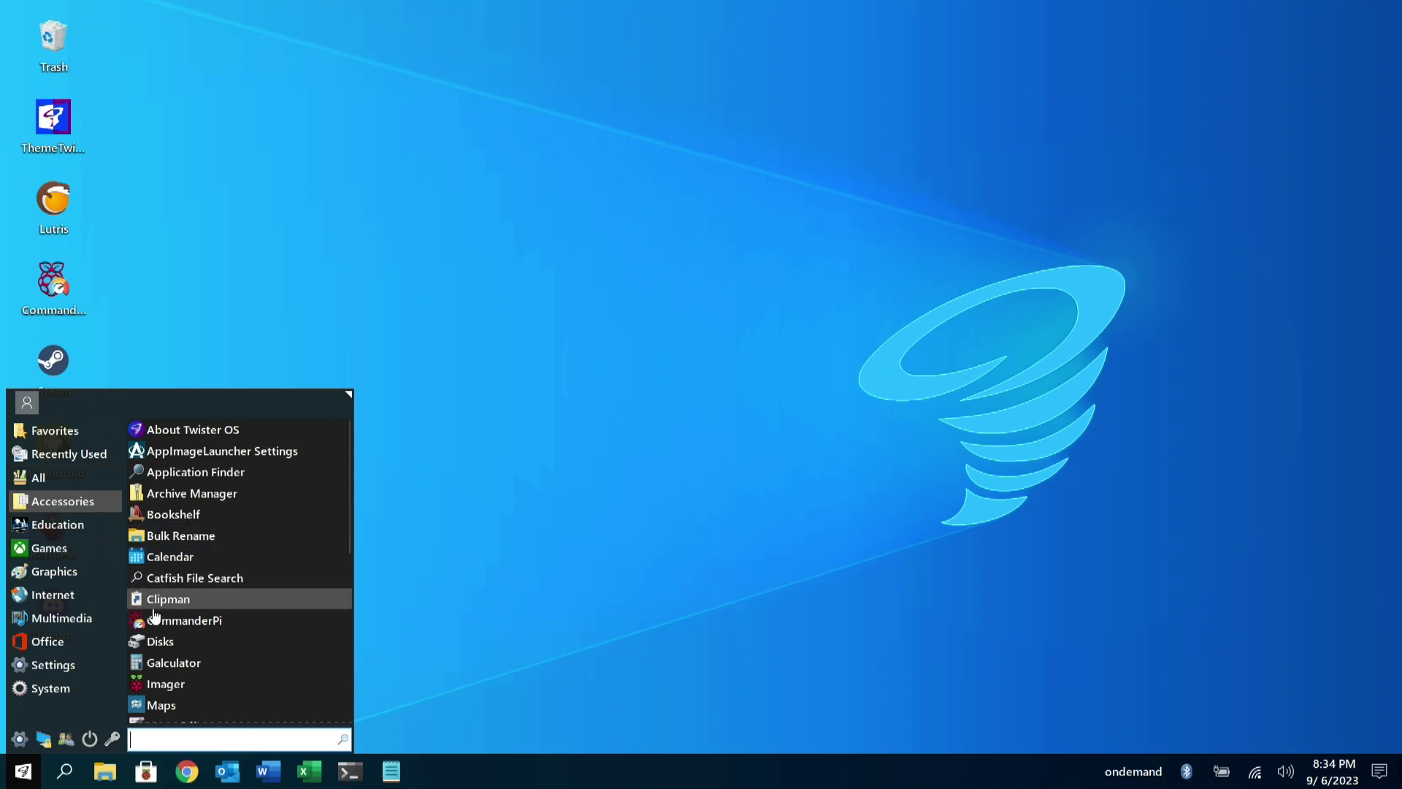
{"action": "scroll", "coordinate": [155, 615], "scroll_direction": "down", "scroll_amount": 5}
{"action": "mouse_move", "coordinate": [61, 618]}
{"action": "left_click", "coordinate": [642, 641]}
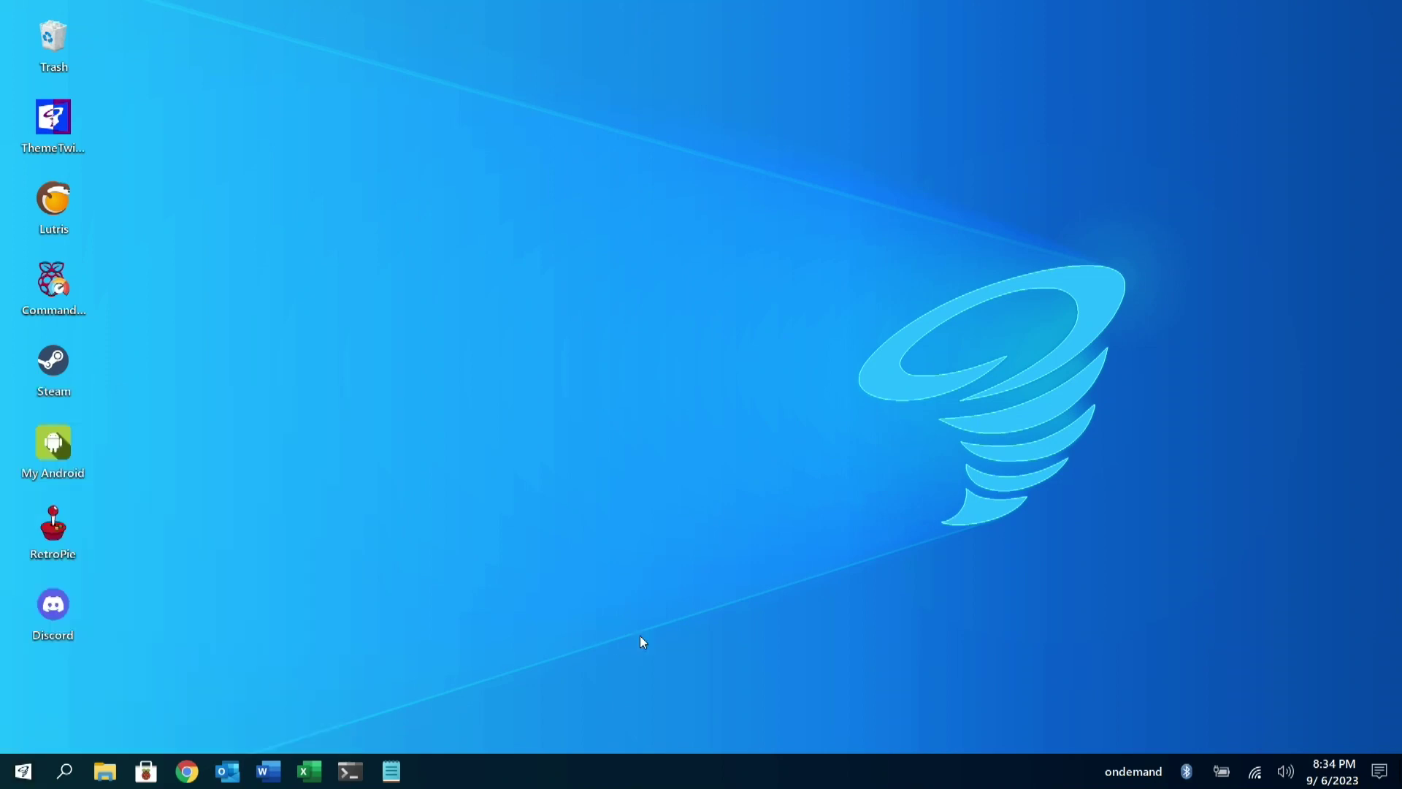
{"action": "double_click", "coordinate": [62, 122]}
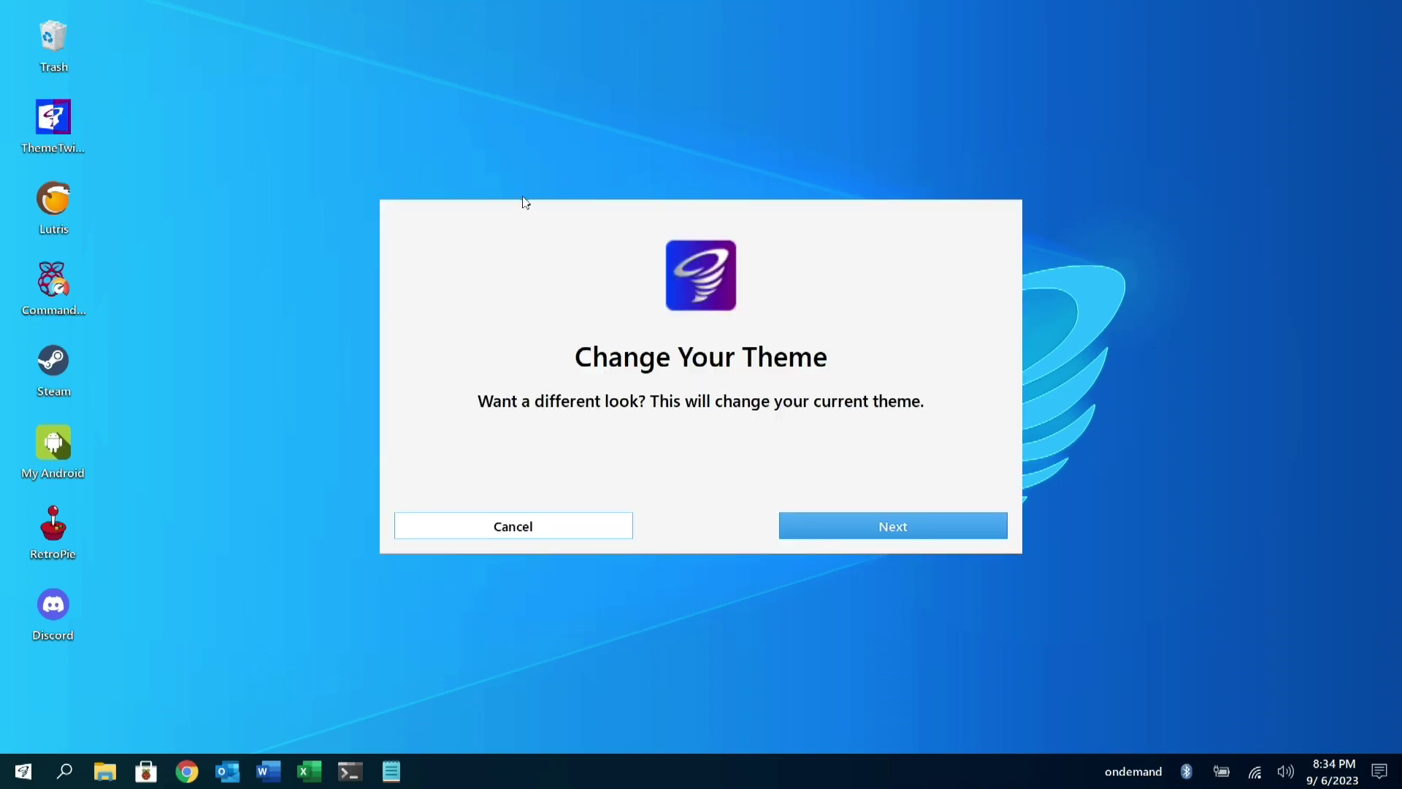
Step: Choose Light under Twister OS, then enter the password at the purple login screen
{"action": "left_click", "coordinate": [841, 523]}
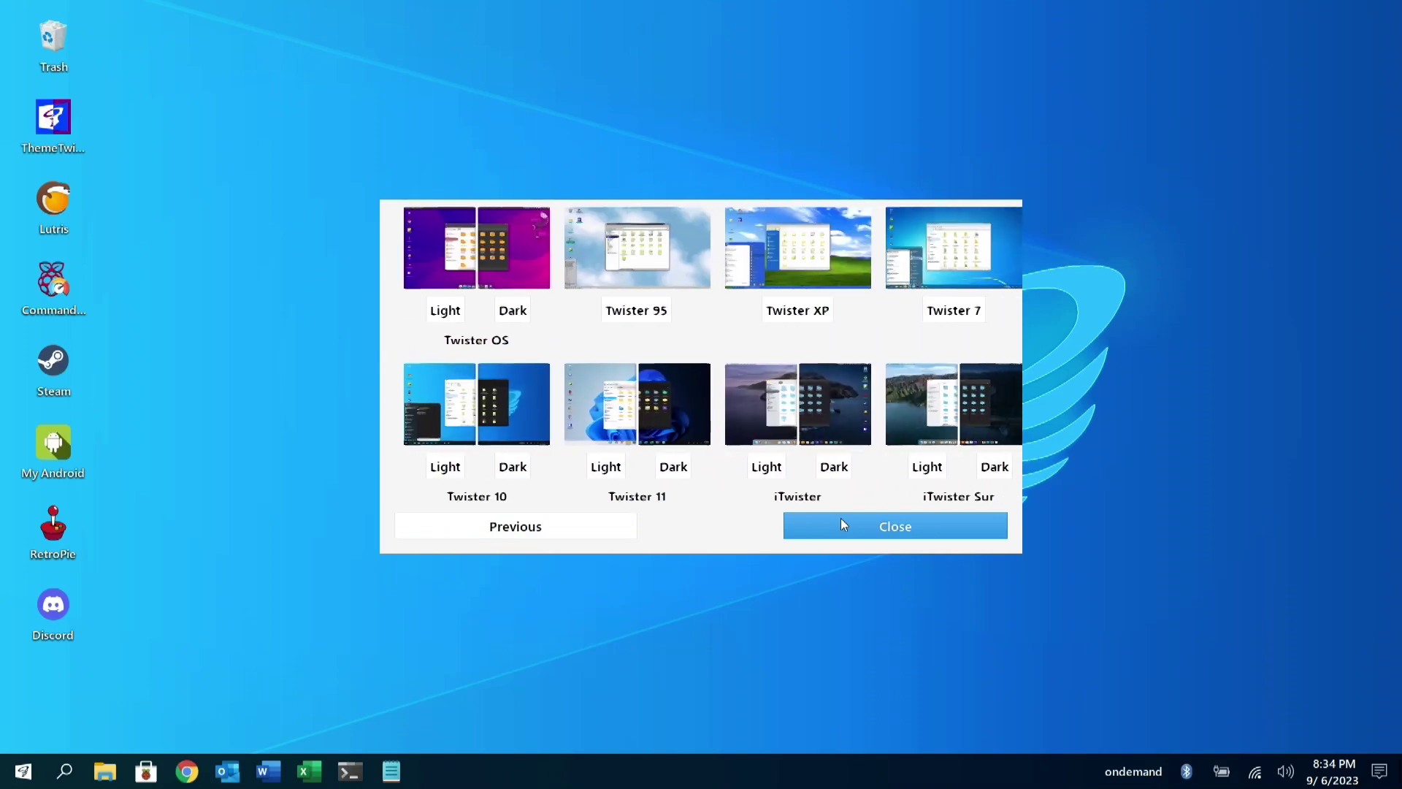
{"action": "left_click", "coordinate": [428, 311]}
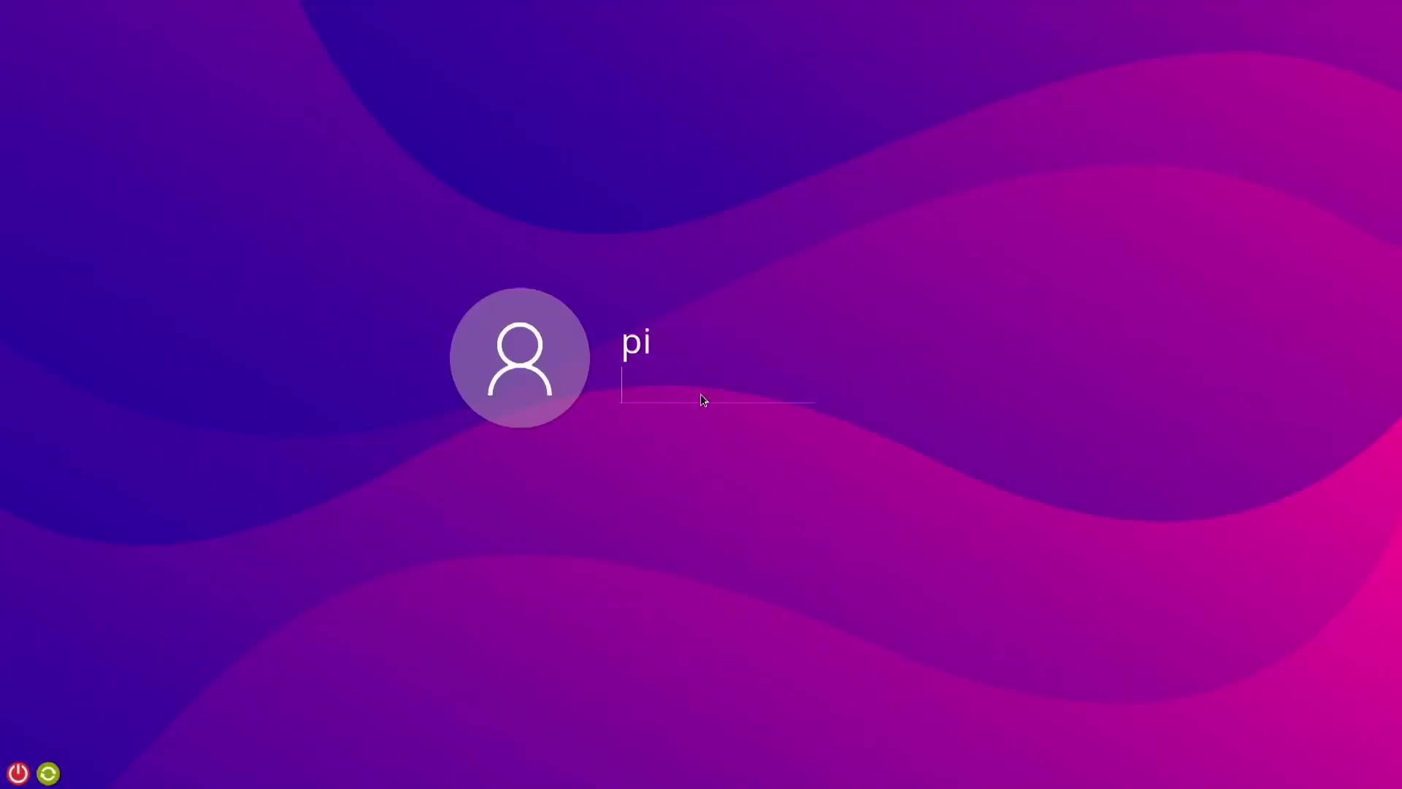
{"action": "type", "text": "rasp"}
Step: Complete sign-in to the purple desktop, then choose Log Out from the Menu
{"action": "key", "text": "Return"}
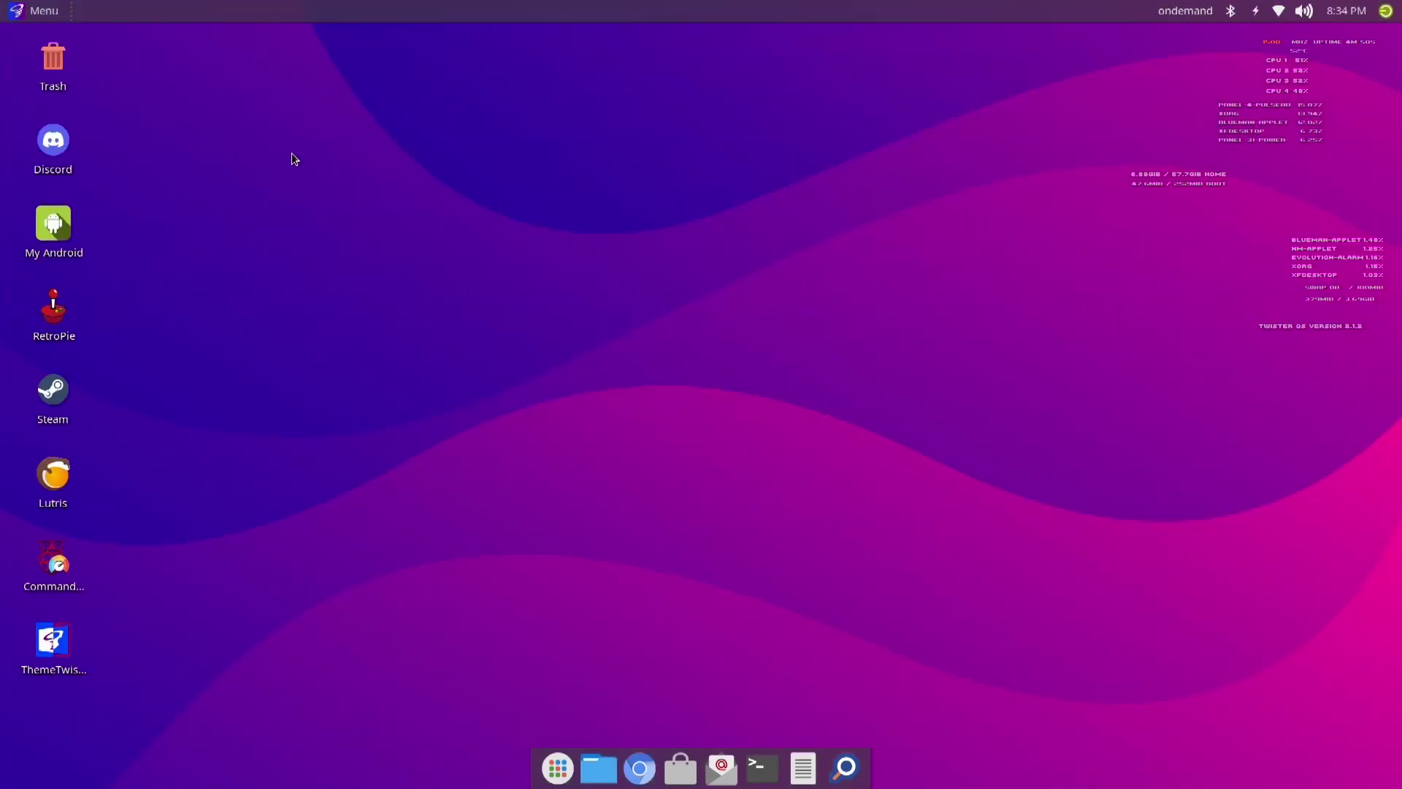
{"action": "left_click", "coordinate": [46, 17]}
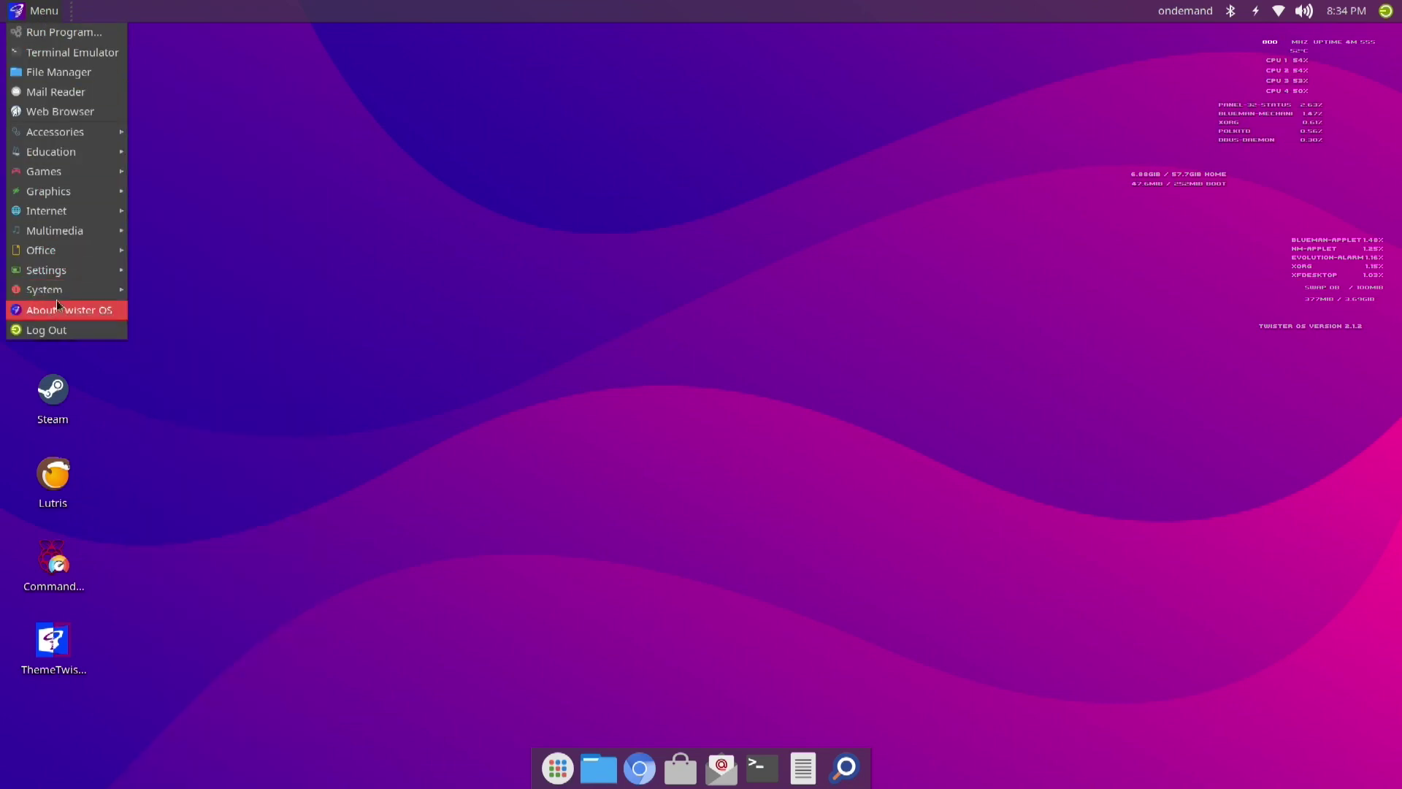
{"action": "left_click", "coordinate": [51, 329]}
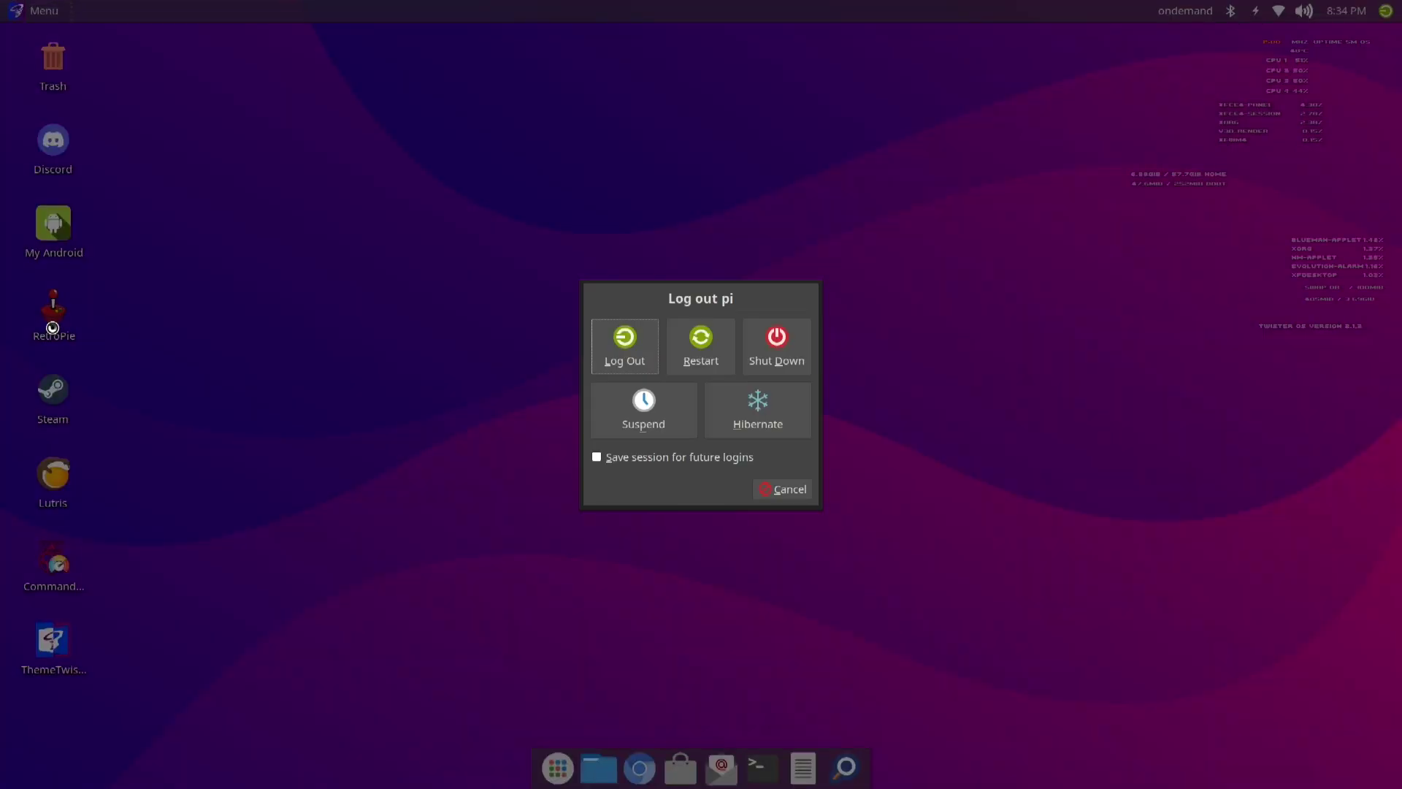